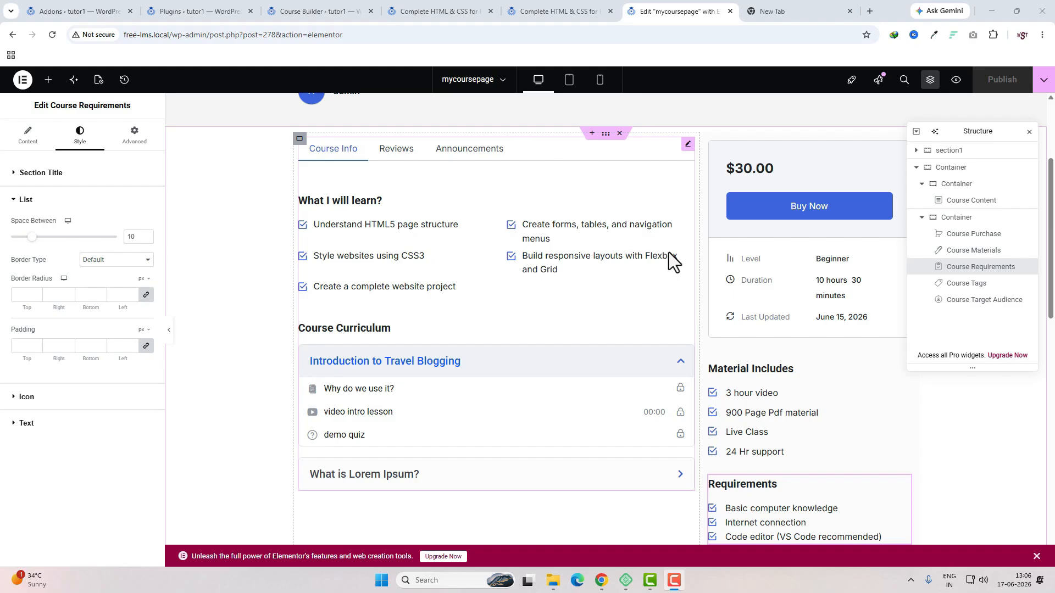
- Change the Course Benefits title in the Course Content widget to "What i going to learn?"
scroll(668, 252, down, 2)
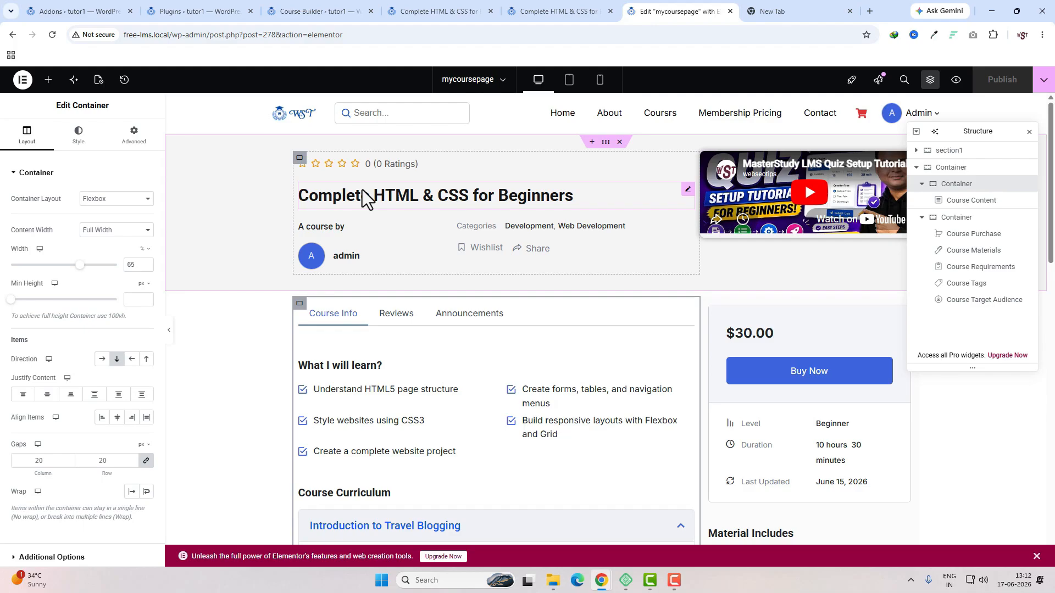
scroll(577, 313, down, 4)
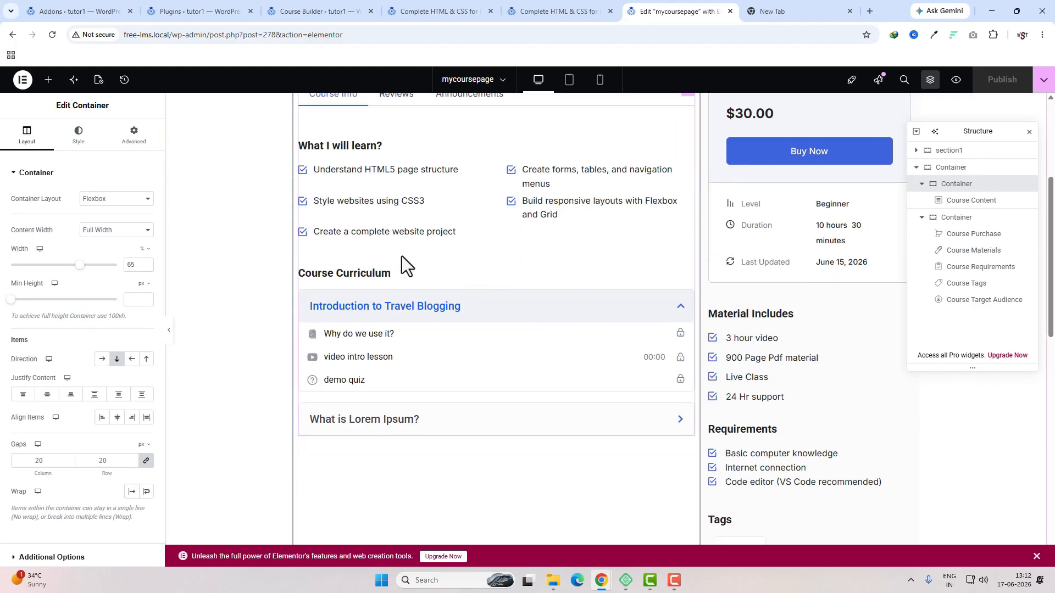
scroll(522, 328, up, 3)
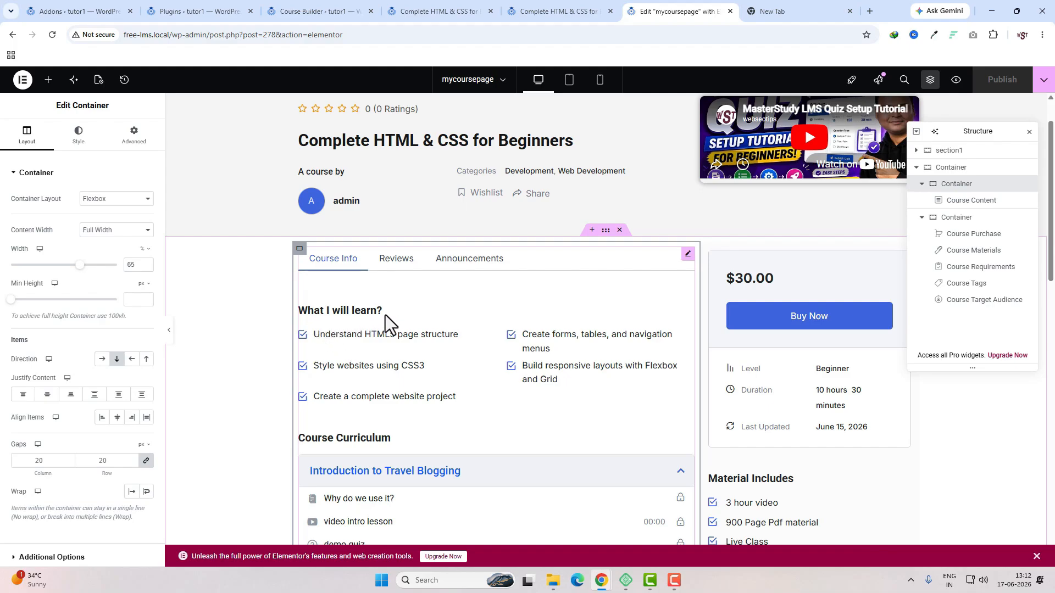
click(450, 312)
click(28, 144)
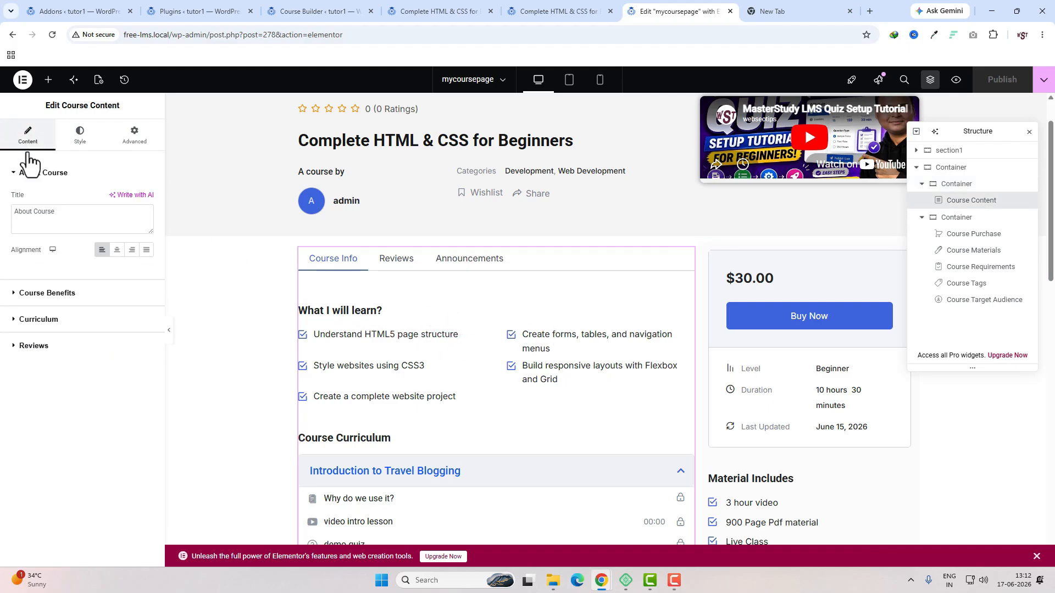
click(105, 293)
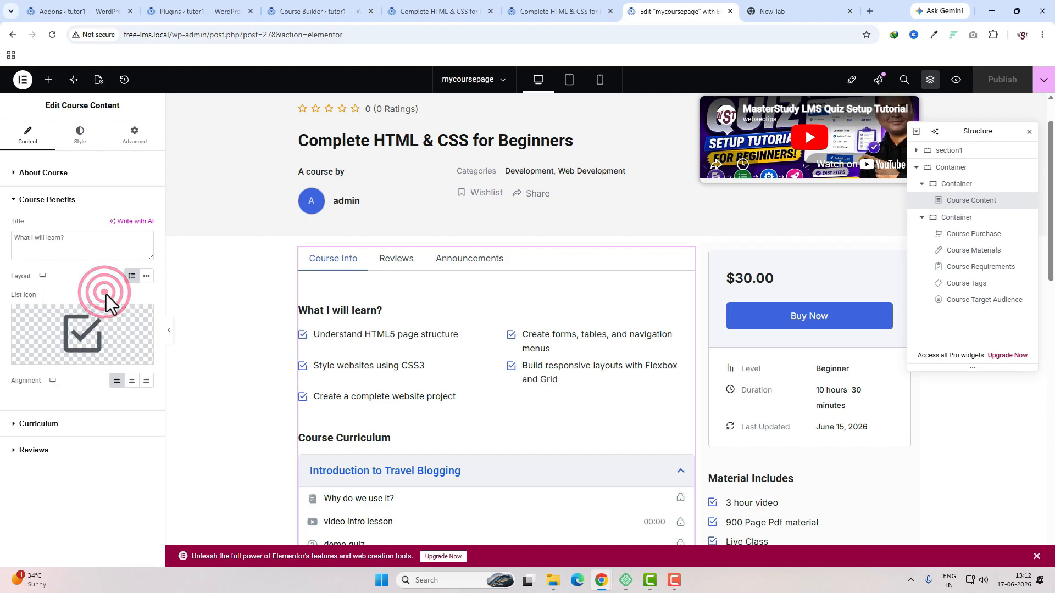
drag(83, 236, 4, 238)
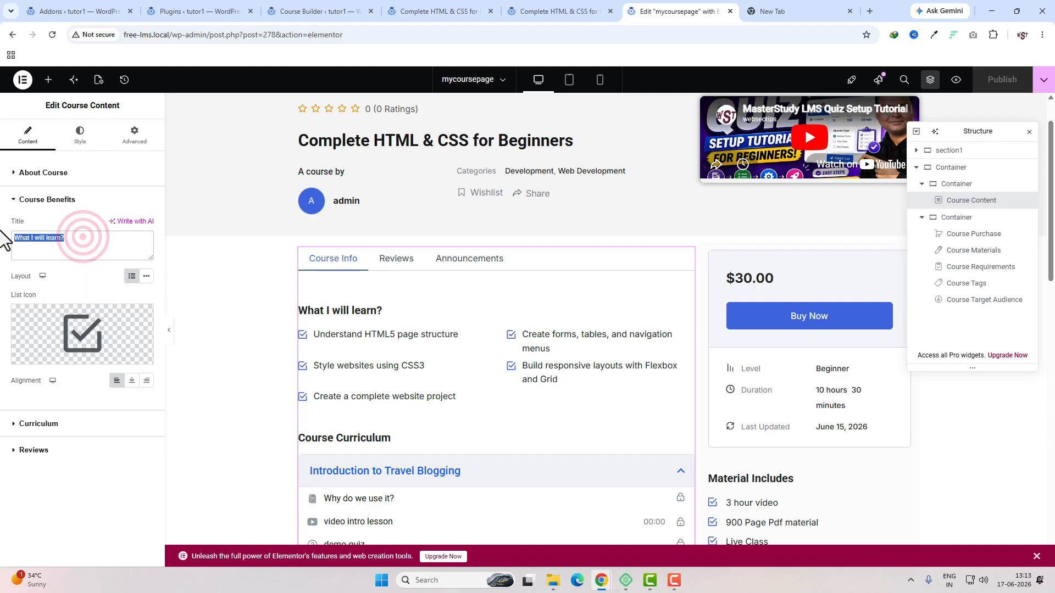
text(What i going to learn?)
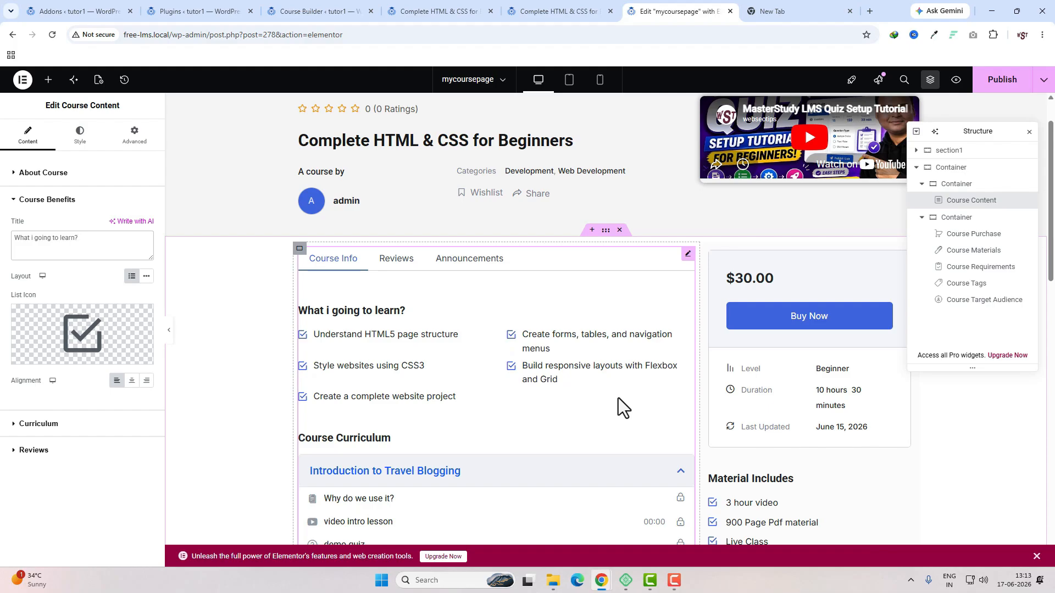
- Replace the Course Benefits list icon with the solid dot circle icon found by searching the icon library for "dot"
click(91, 330)
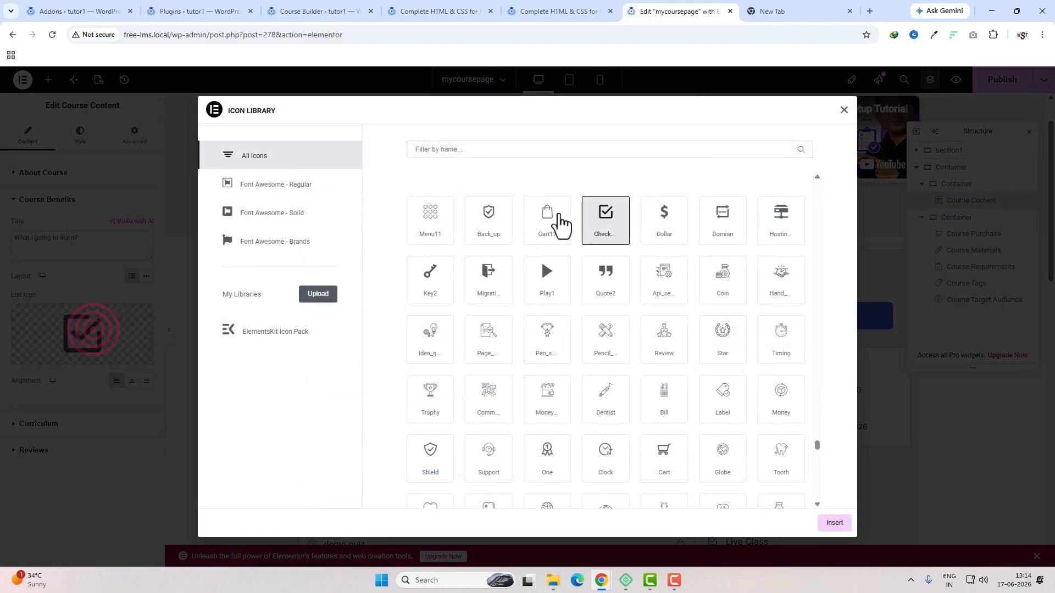
click(532, 156)
text(dot)
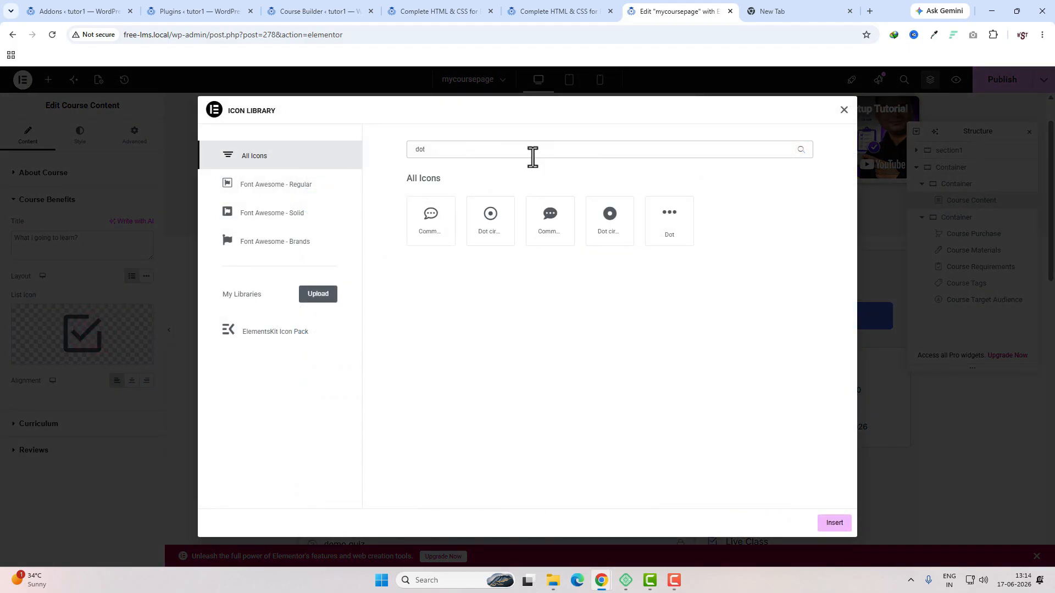
click(606, 213)
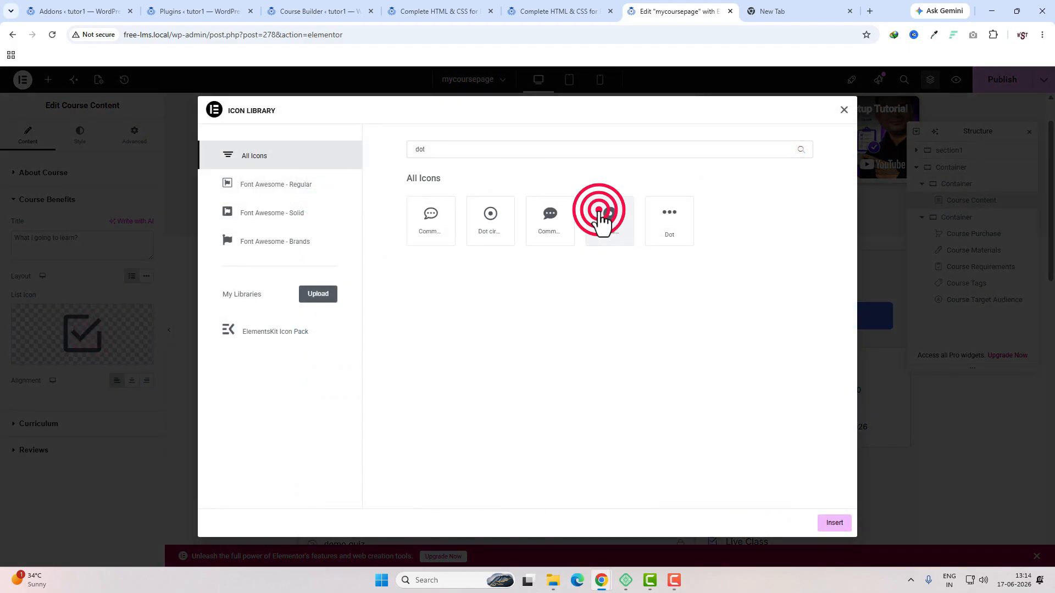
click(834, 524)
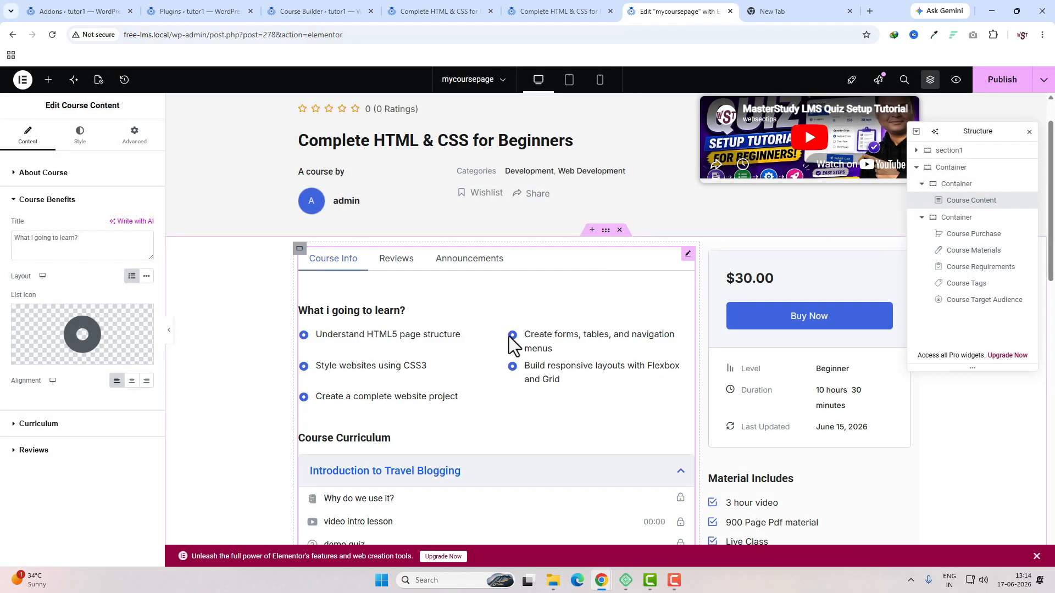
click(690, 434)
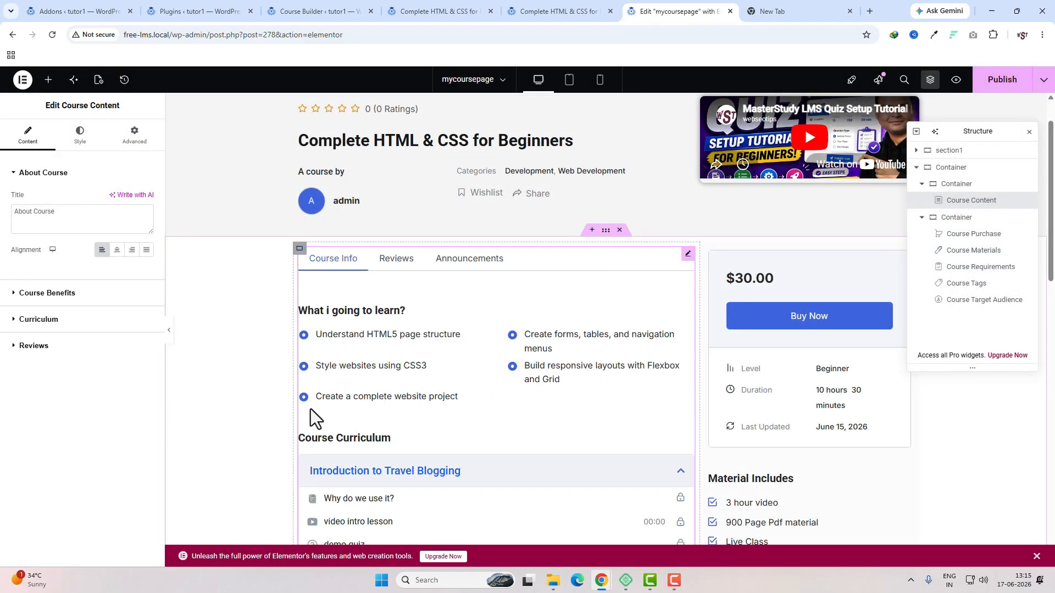
scroll(444, 424, up, 1)
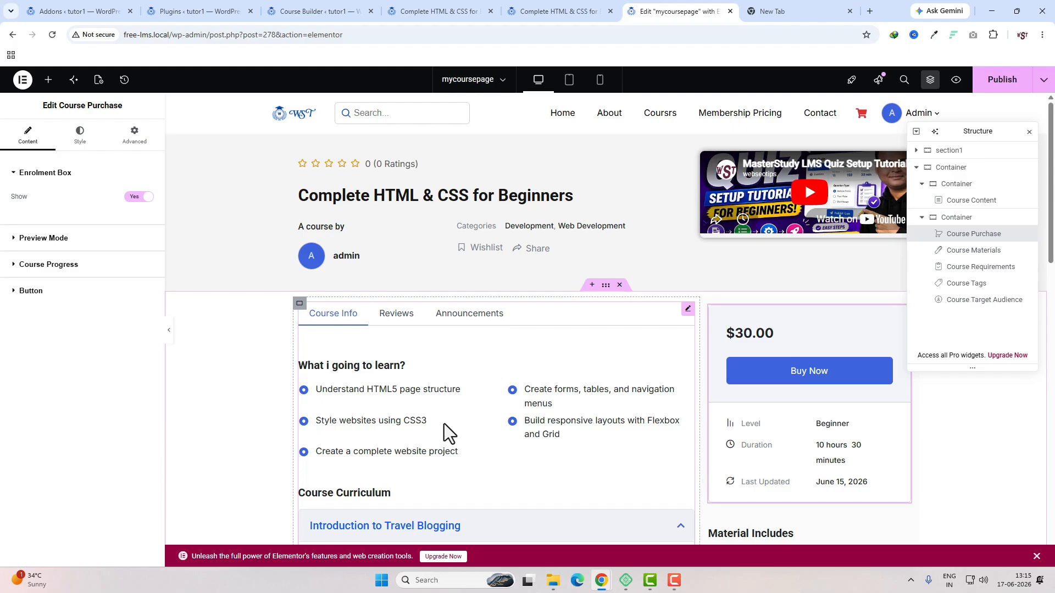
scroll(589, 458, down, 3)
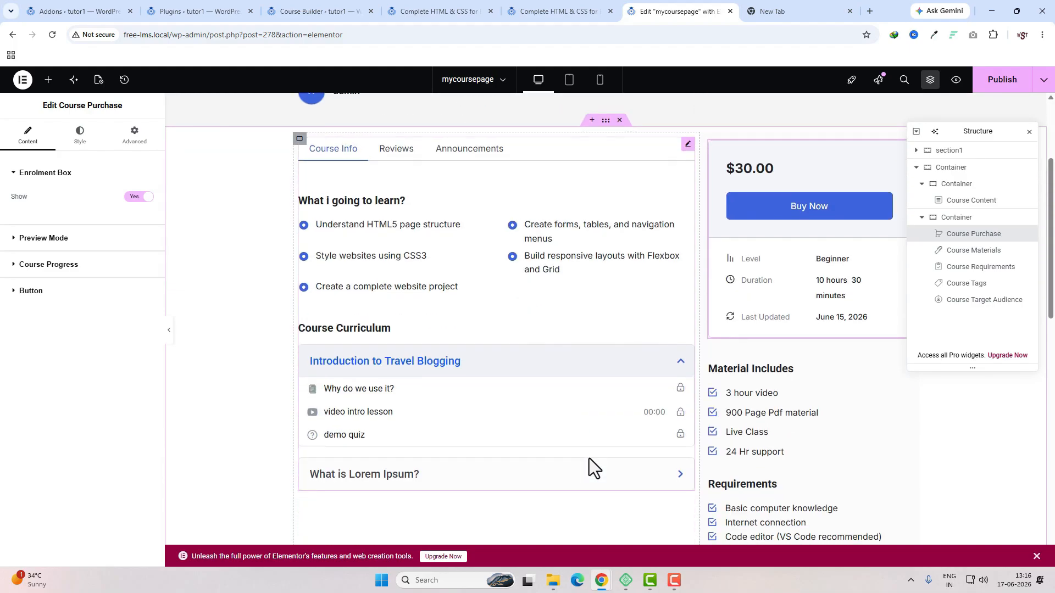
scroll(589, 458, up, 3)
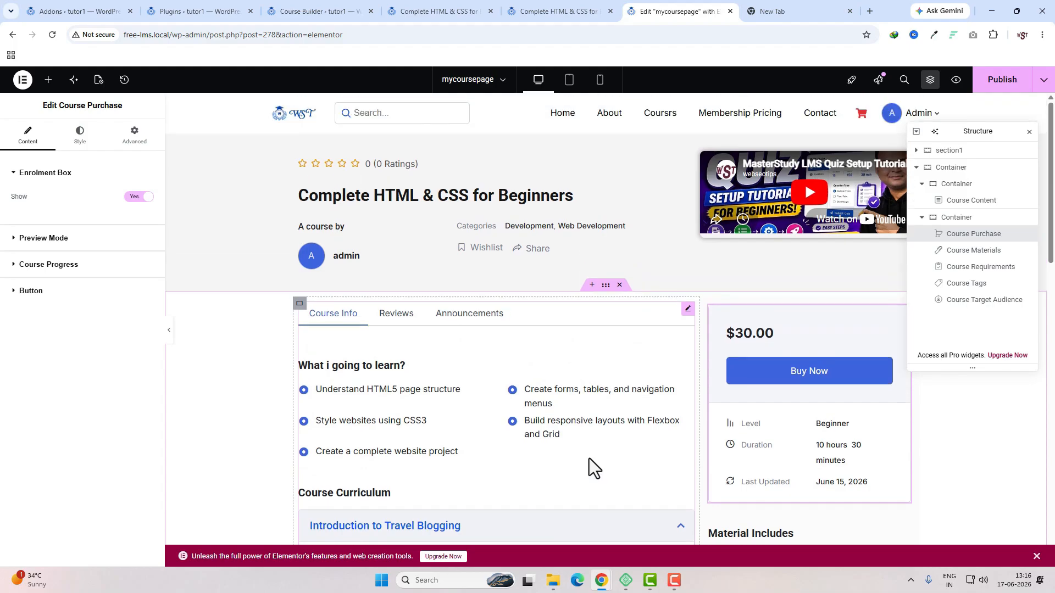
key(ctrl+shift+Tab)
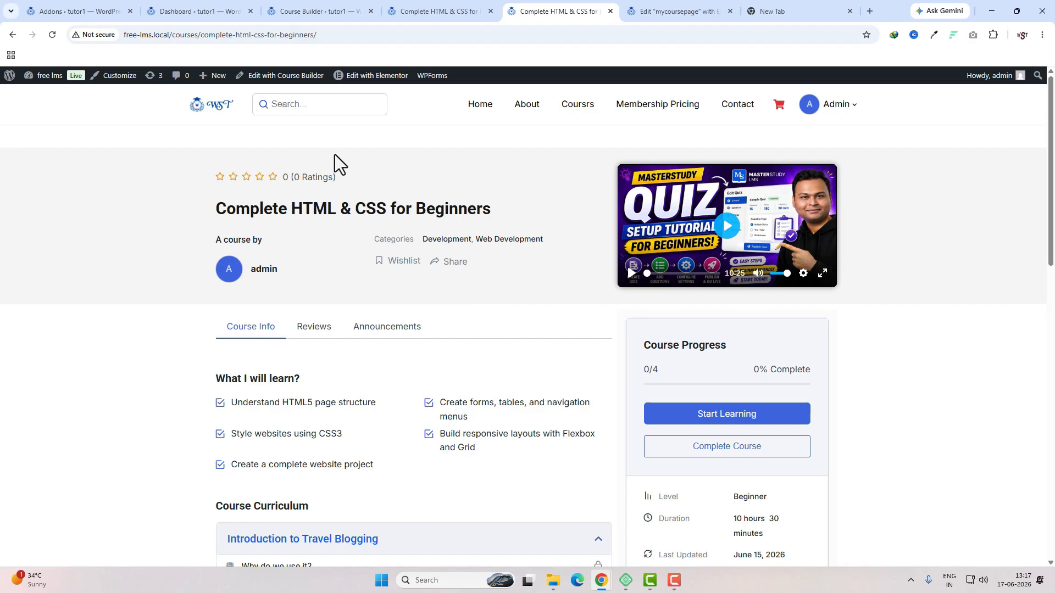
- Find the Tutor LMS Elementor Addons plugin on the tutor1 site, then install and activate it
click(198, 10)
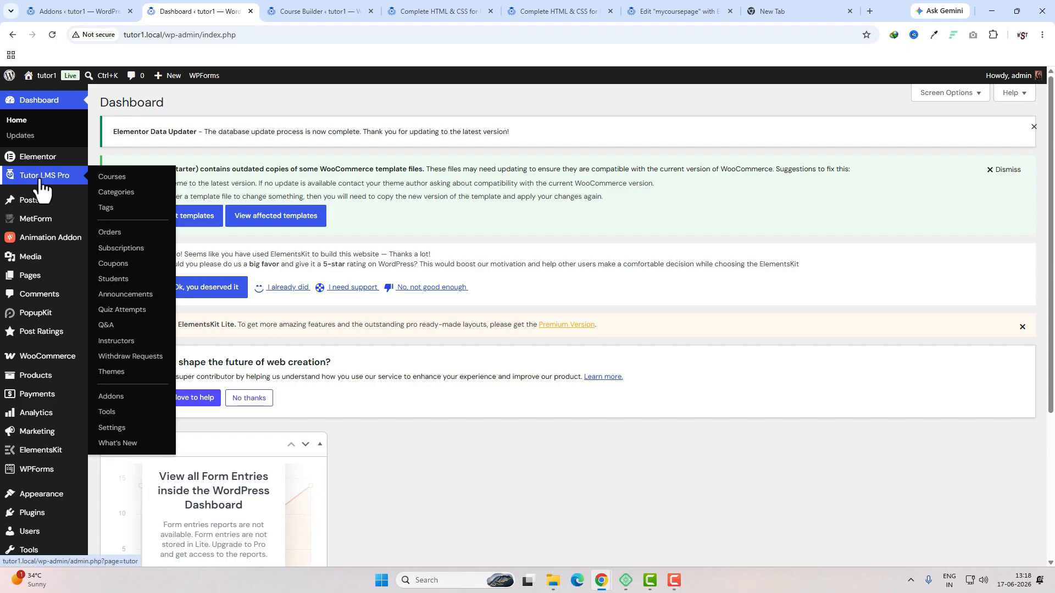
mouse_move(44, 171)
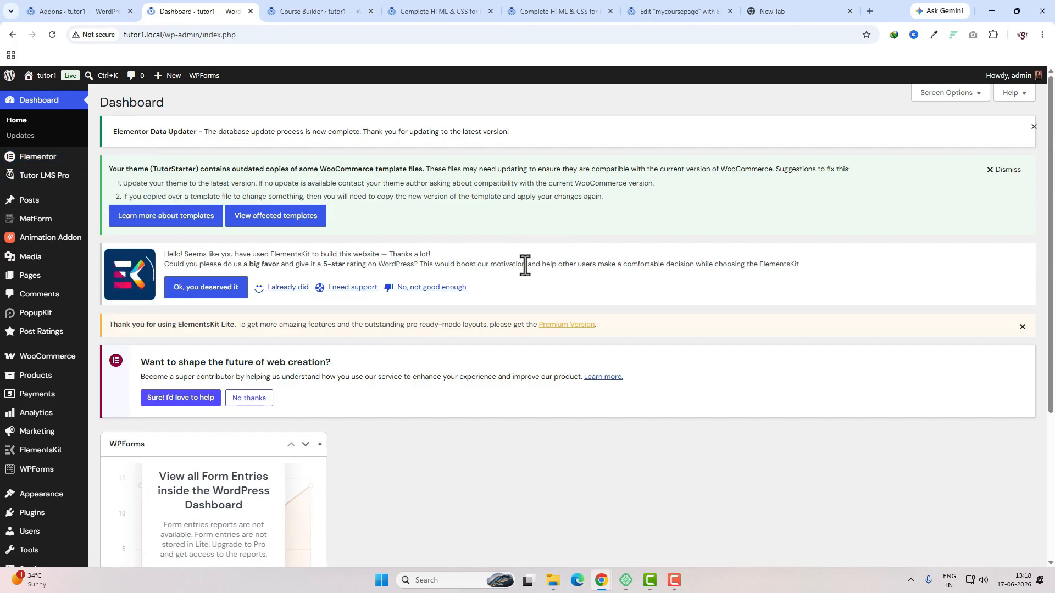
click(25, 515)
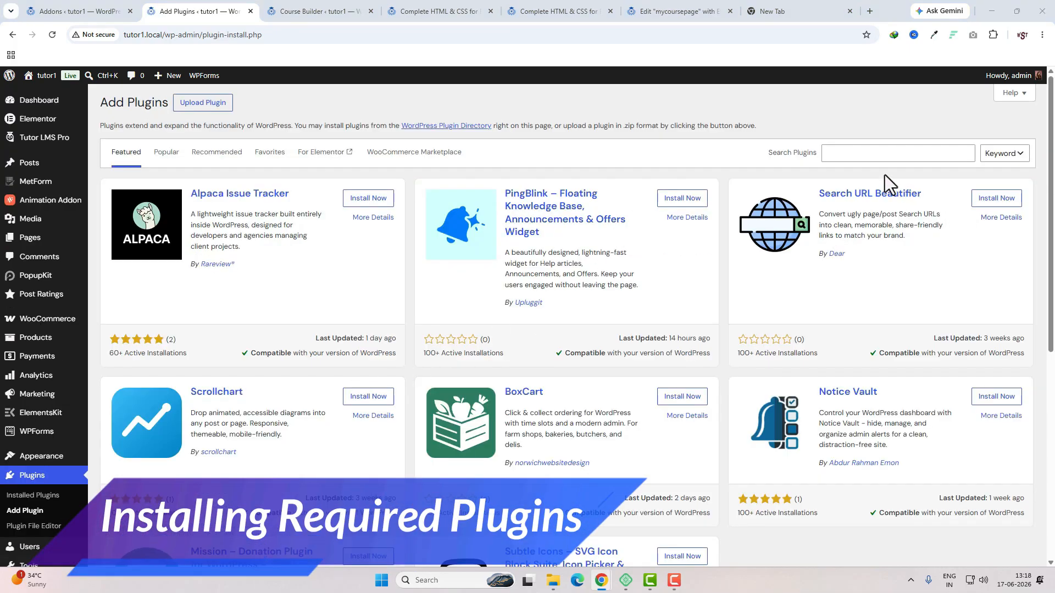
click(859, 154)
text(Tutor LMS Elementor Addons)
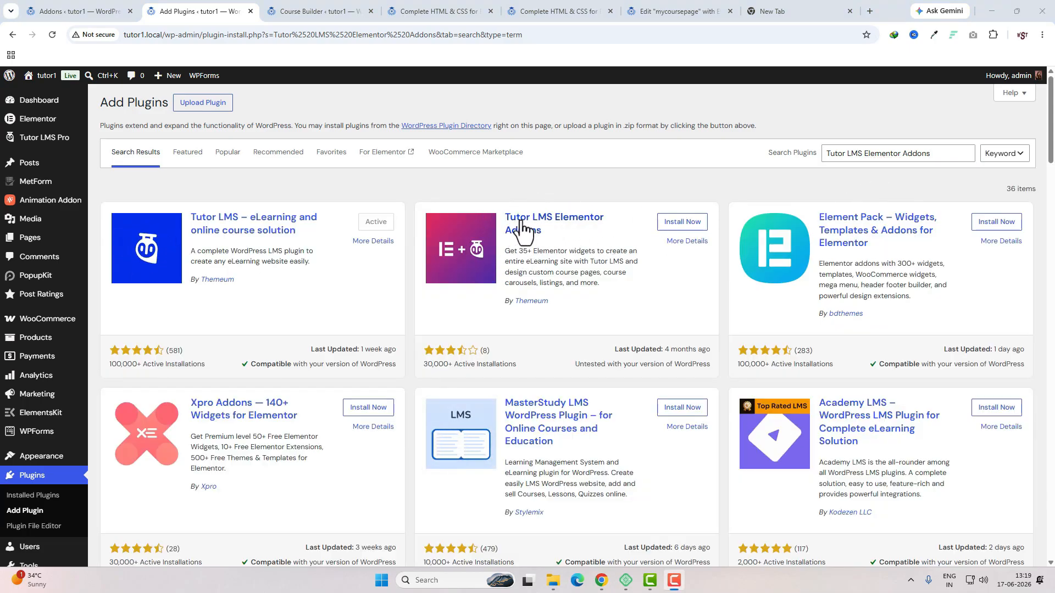
click(683, 222)
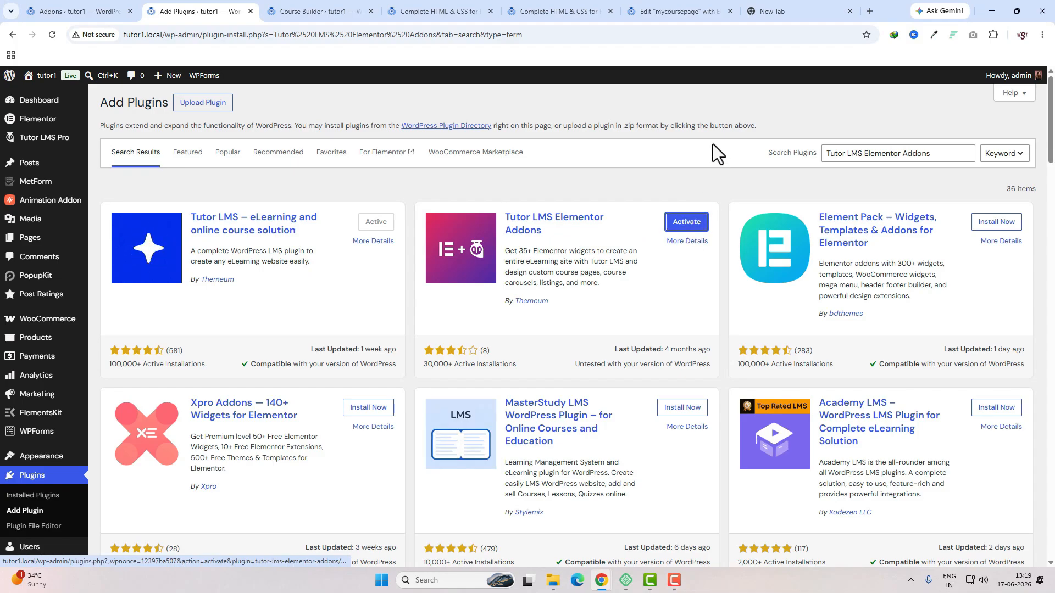
click(688, 223)
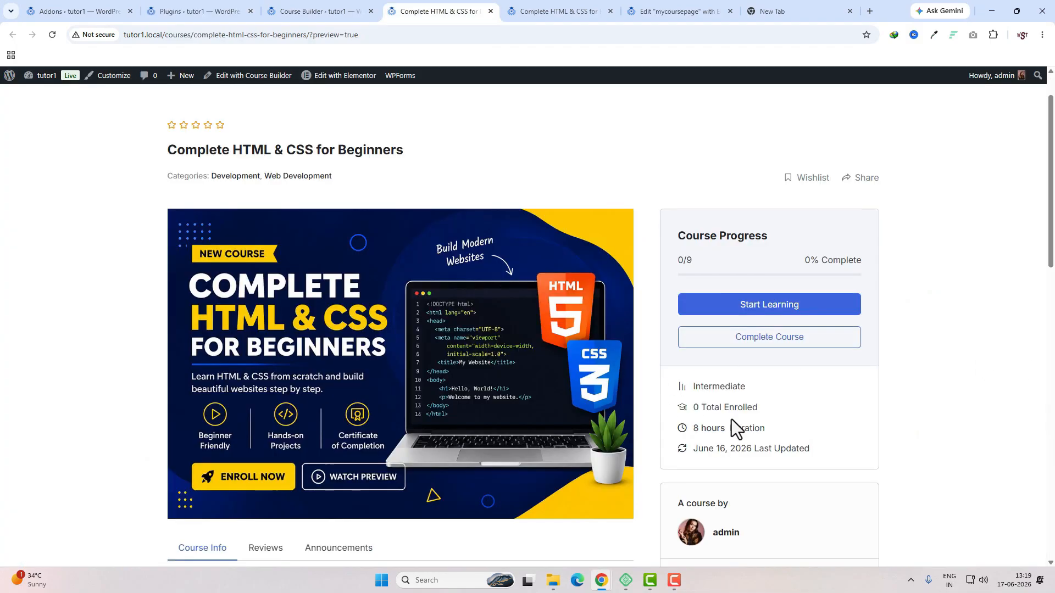
- Compare the default single course page on tutor1 with the custom-designed course page on free-lms, from header to sidebar details
scroll(604, 443, down, 3)
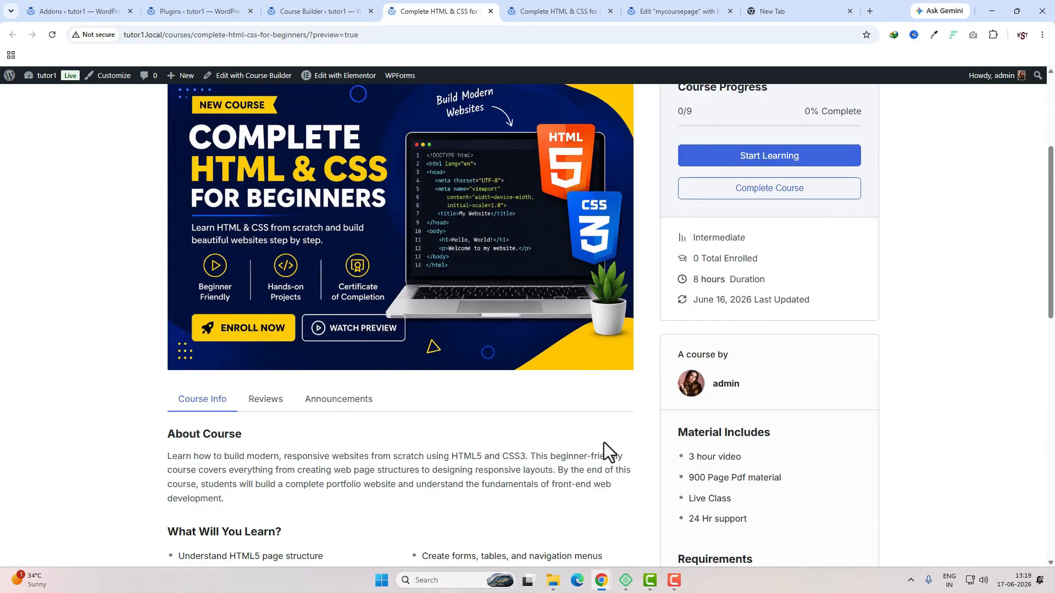
scroll(603, 440, up, 4)
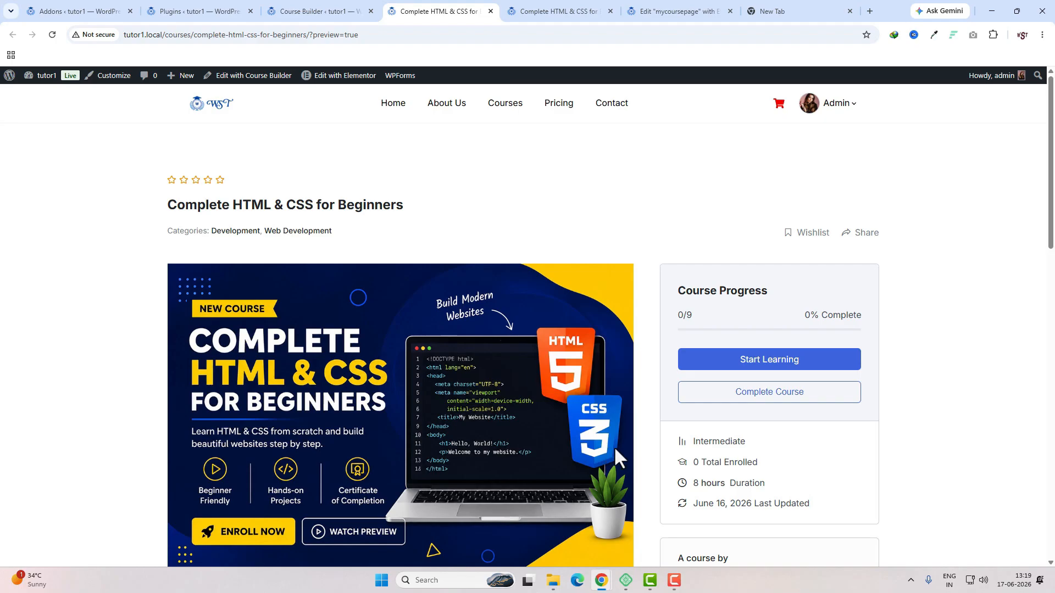
scroll(660, 455, down, 12)
scroll(661, 454, up, 11)
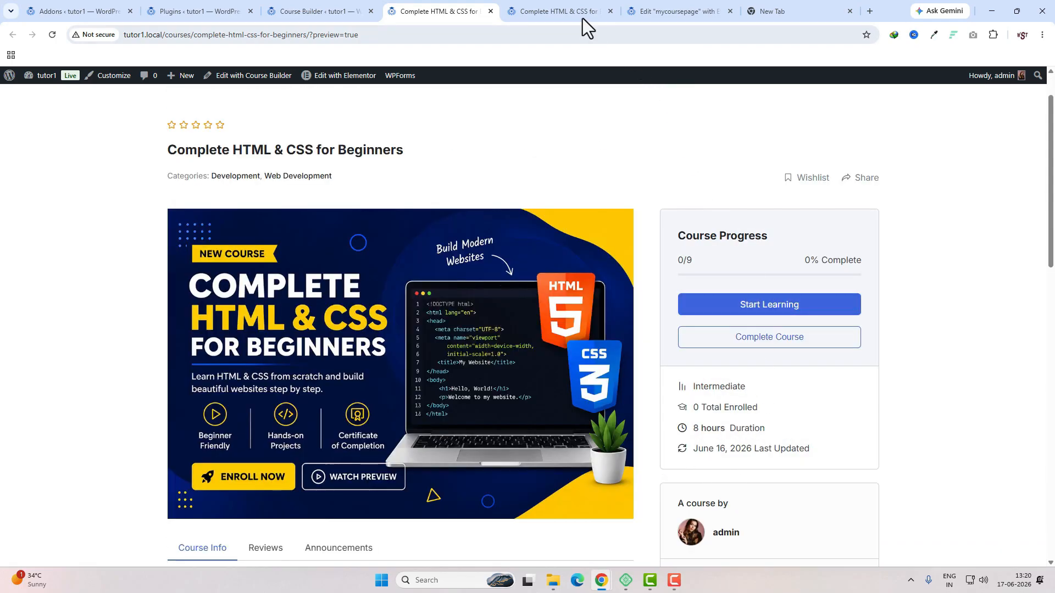
click(522, 12)
scroll(626, 292, down, 3)
scroll(625, 291, down, 5)
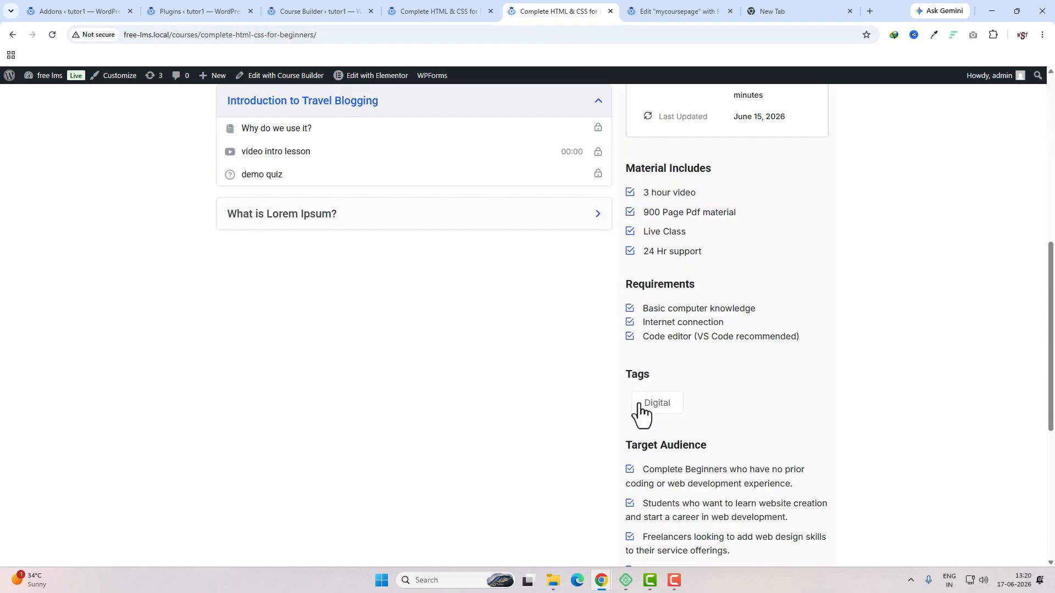
scroll(639, 417, up, 8)
- Open Elementor's editor settings on the tutor1 site, dismiss the update notice, and save the General settings with Courses among the enabled post types
click(200, 11)
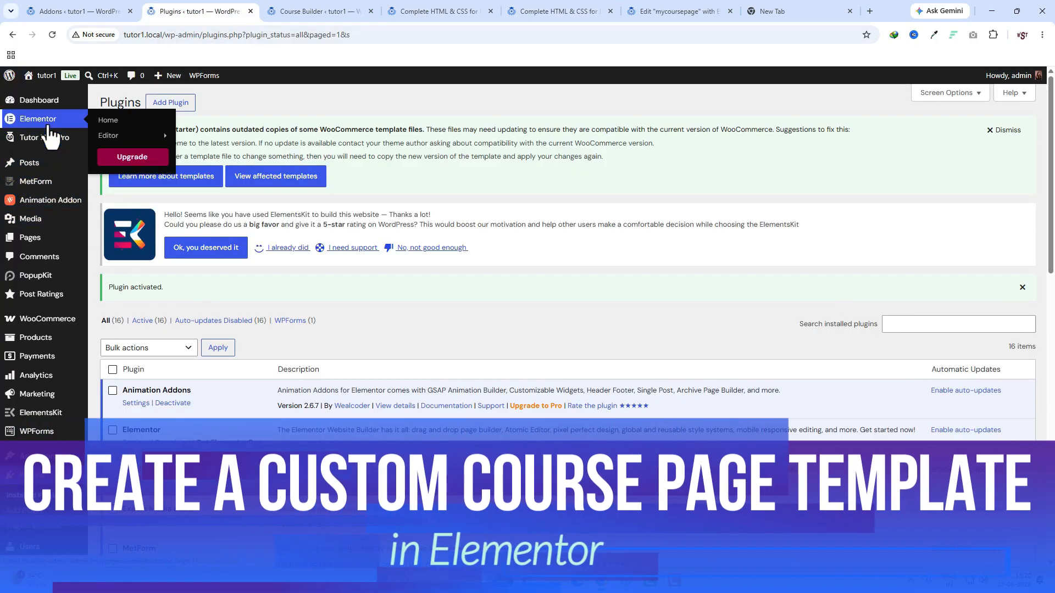
mouse_move(117, 142)
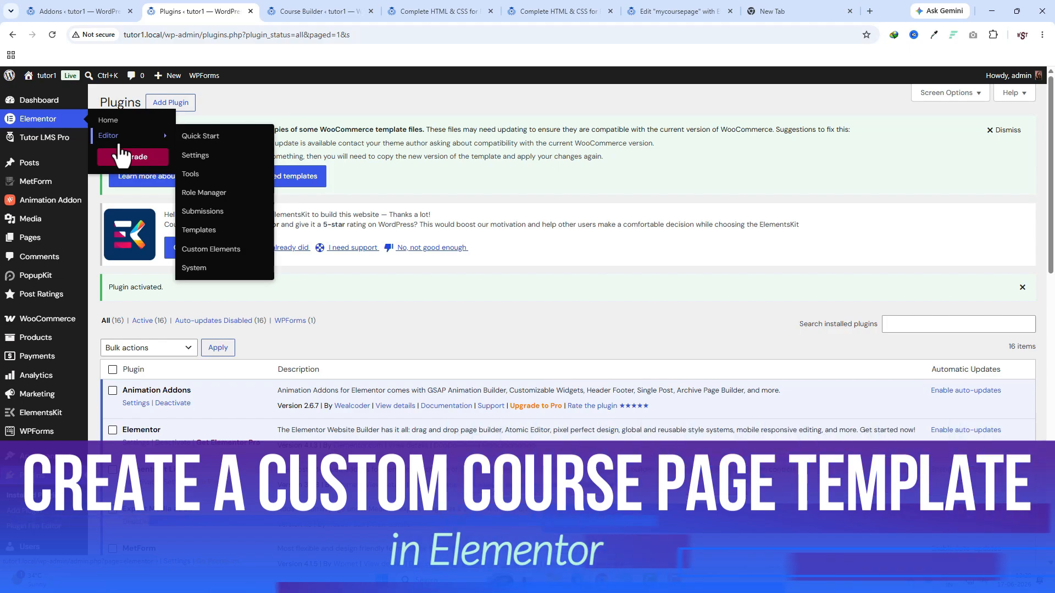
click(195, 156)
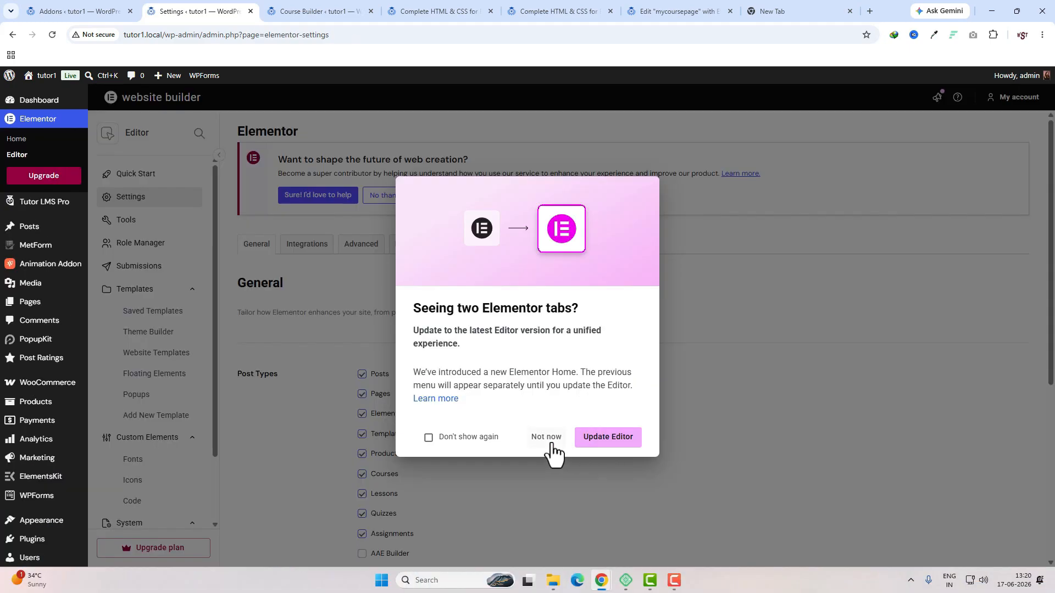
click(547, 438)
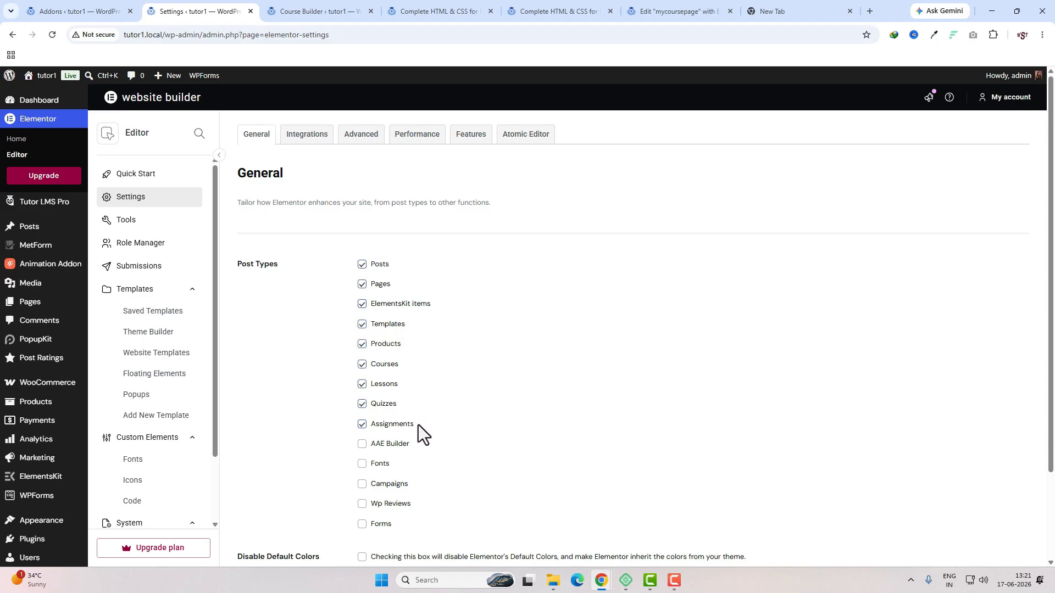
scroll(561, 414, down, 3)
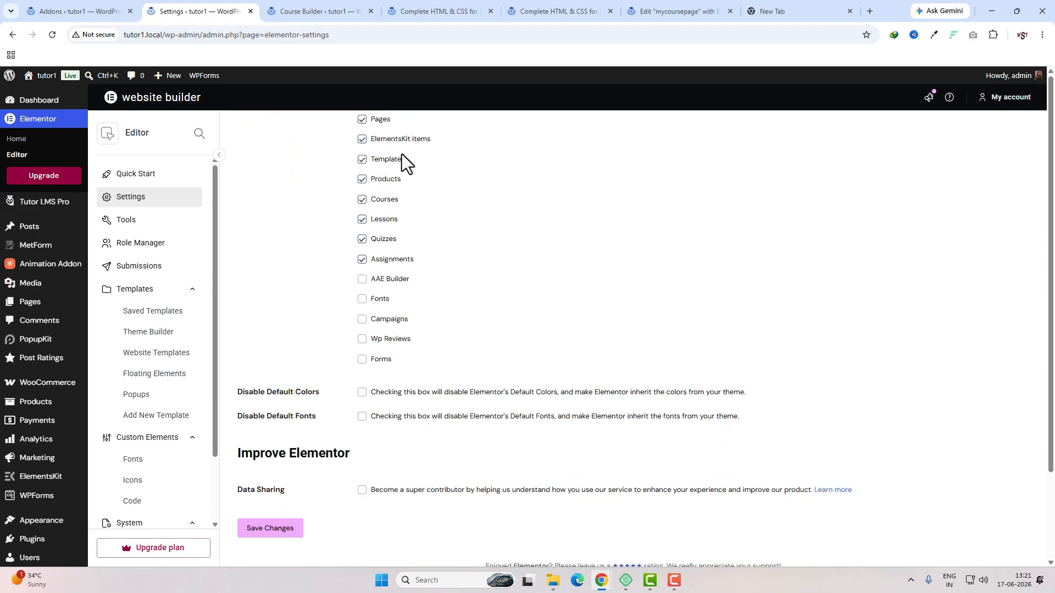
click(267, 531)
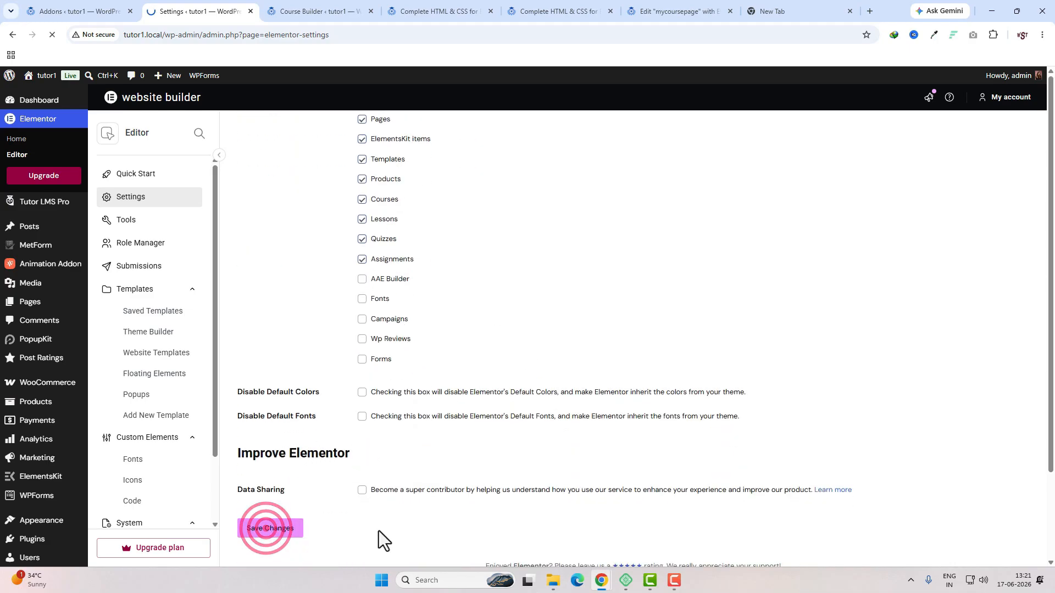
- Create a saved template named mycouesepage of type Page, marked as Tutor LMS Single Course Template
click(157, 313)
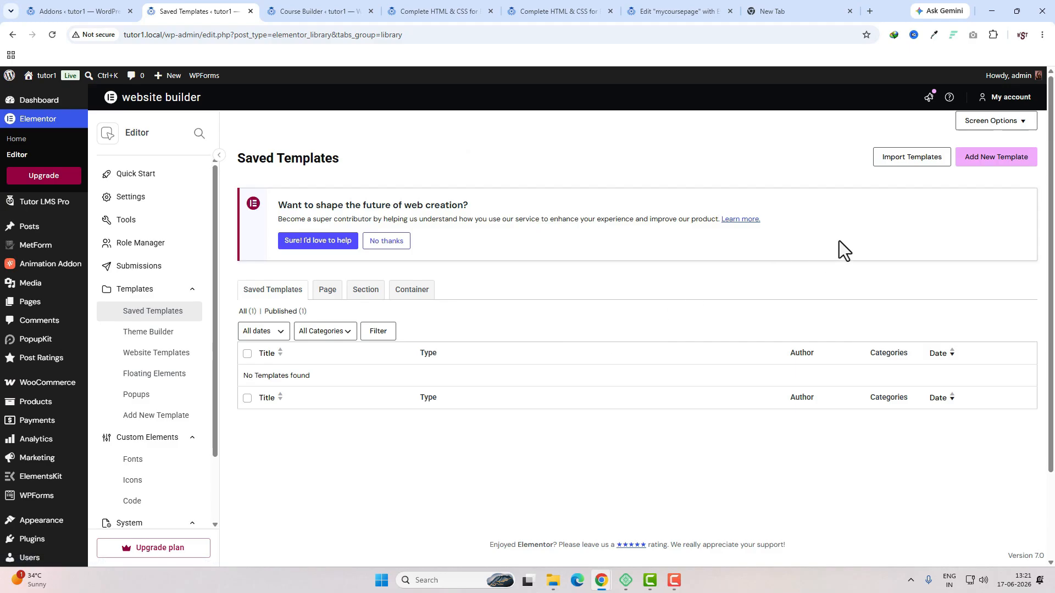
click(1005, 159)
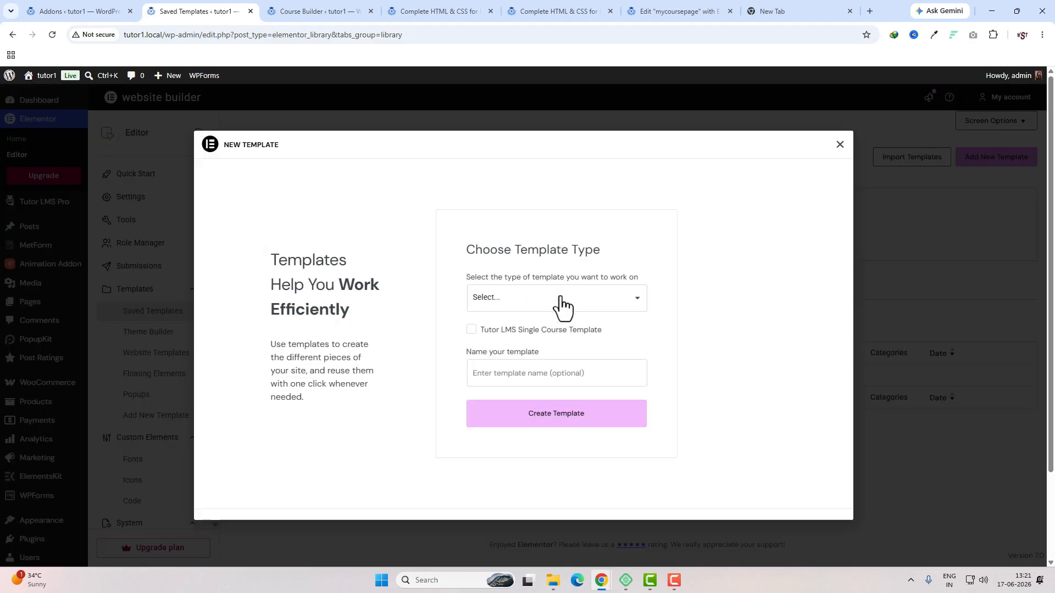
click(571, 297)
click(522, 348)
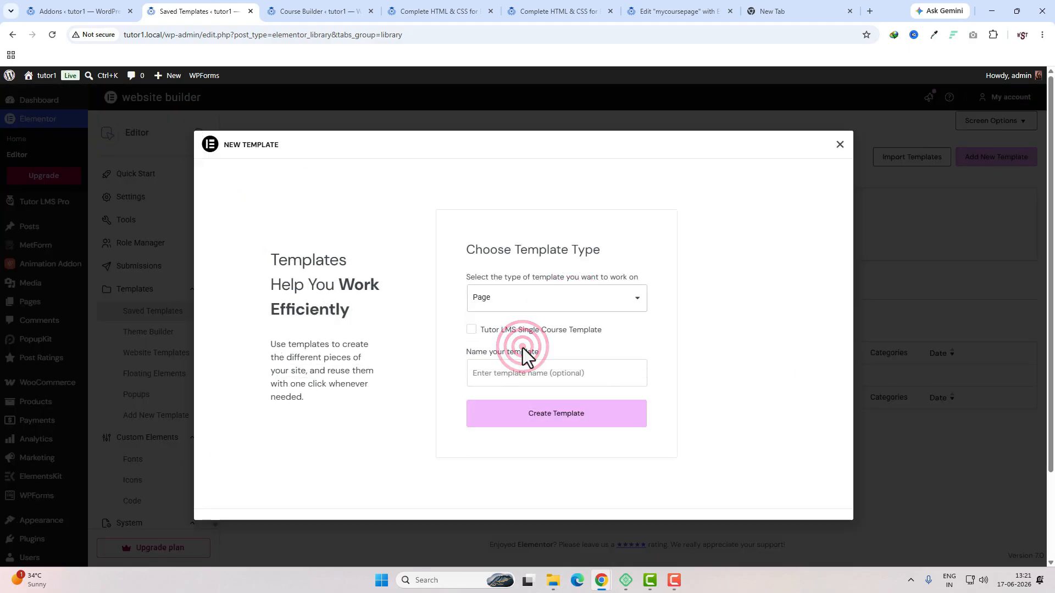
click(471, 330)
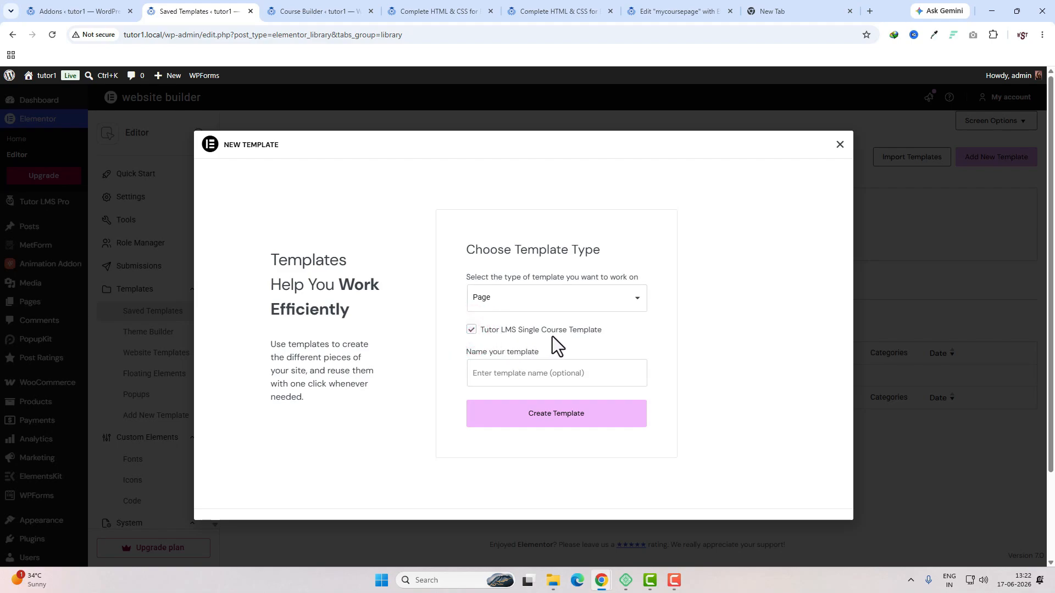
click(503, 367)
text(mycoursepage)
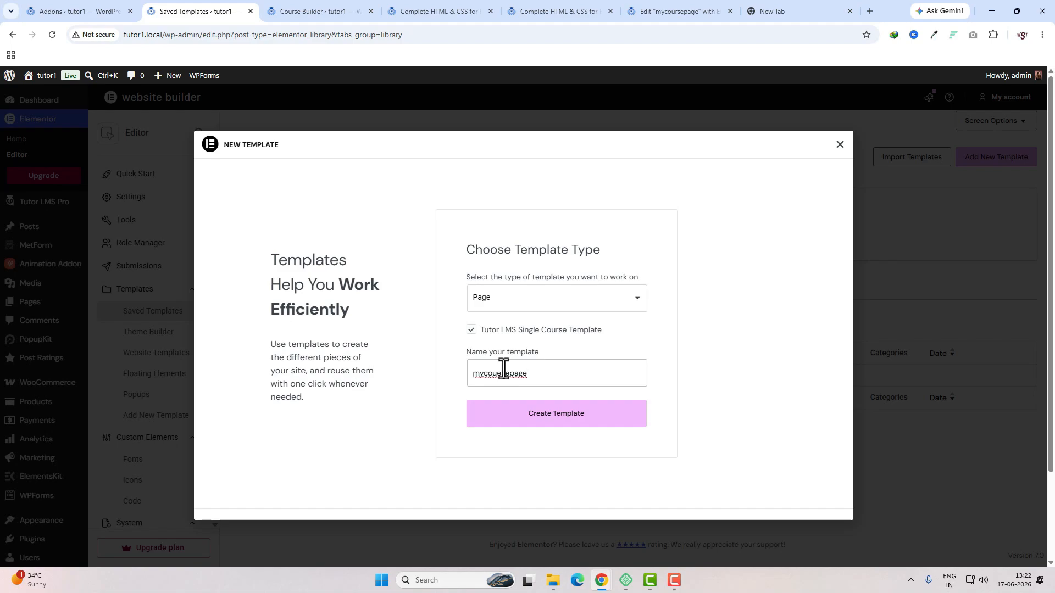
click(533, 420)
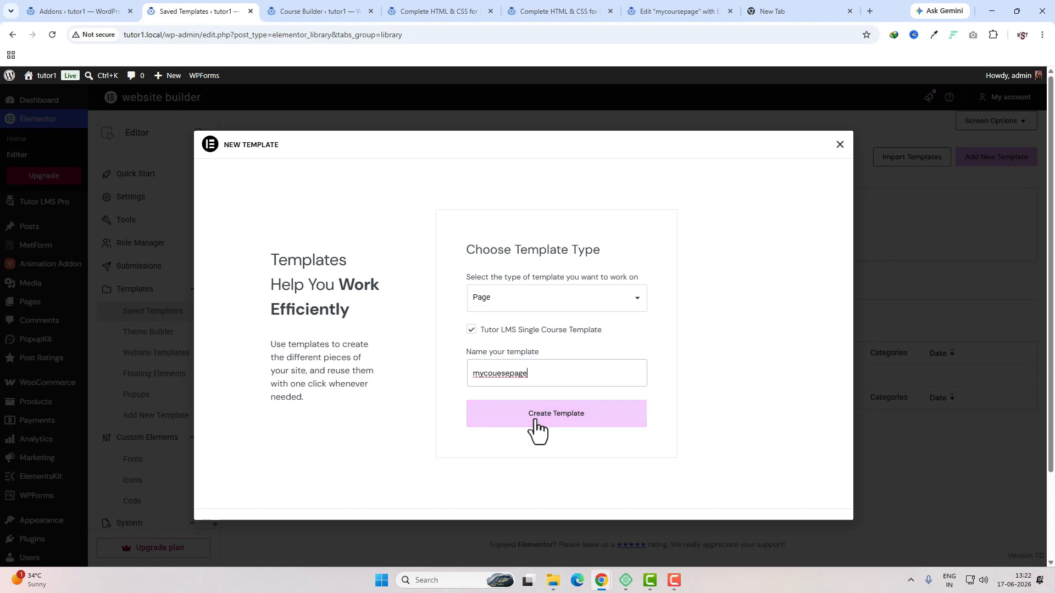
click(538, 431)
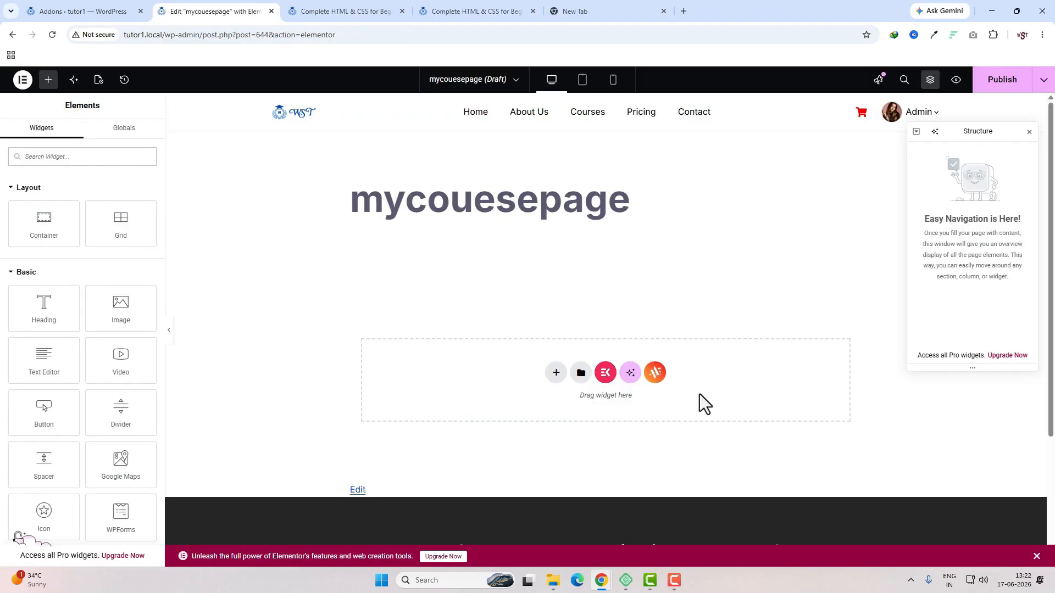
- Change the template's page layout to a full-width one that keeps the site header and footer, and publish it
click(98, 80)
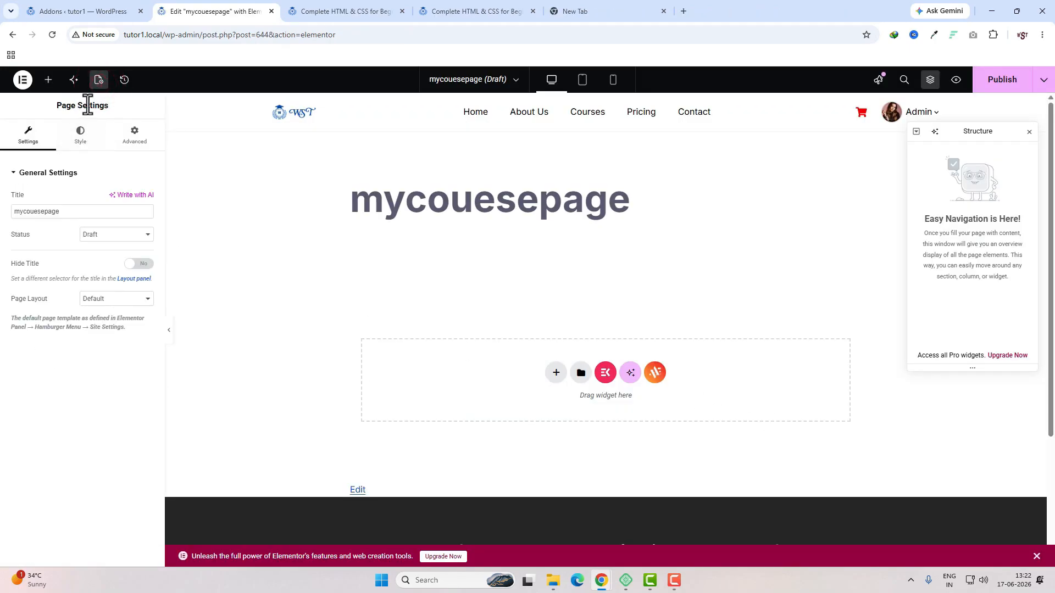
click(110, 299)
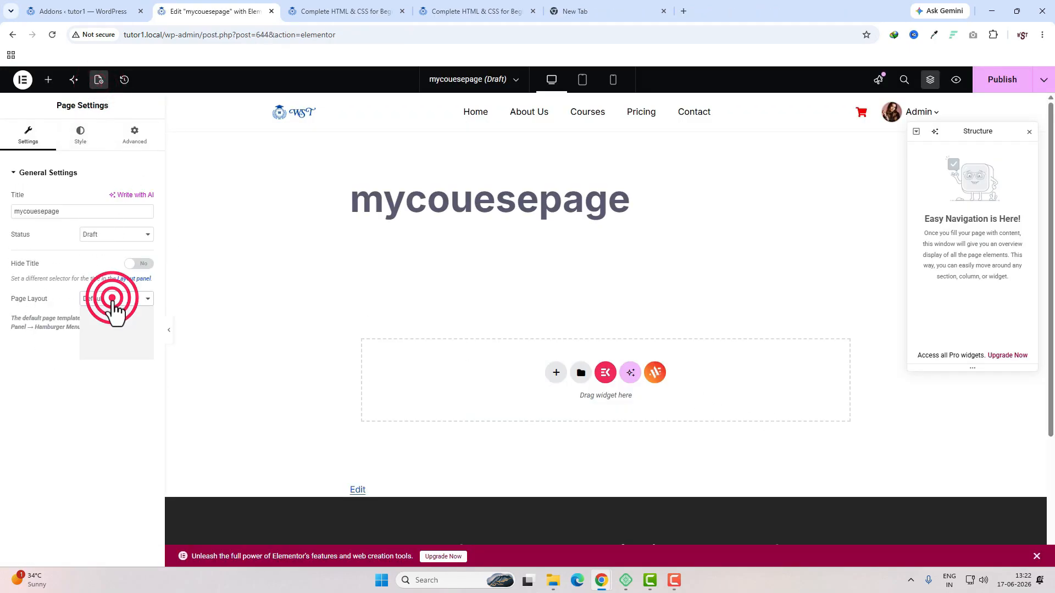
click(115, 339)
click(984, 85)
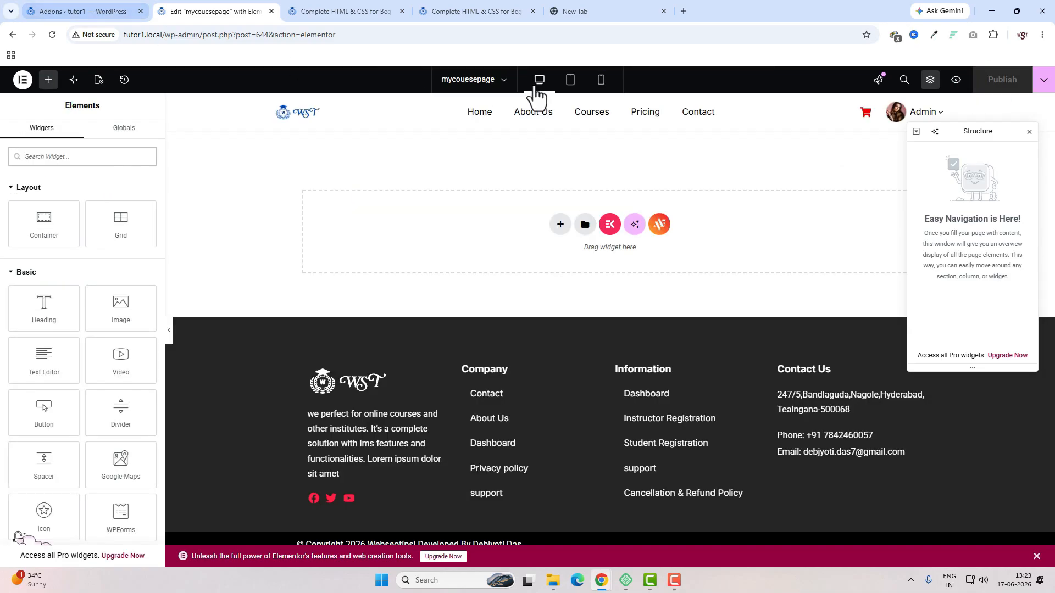
- Check the hero section of the free-lms course page and add a container with two equal columns to the template
click(501, 11)
drag(236, 167, 366, 209)
click(392, 136)
click(223, 11)
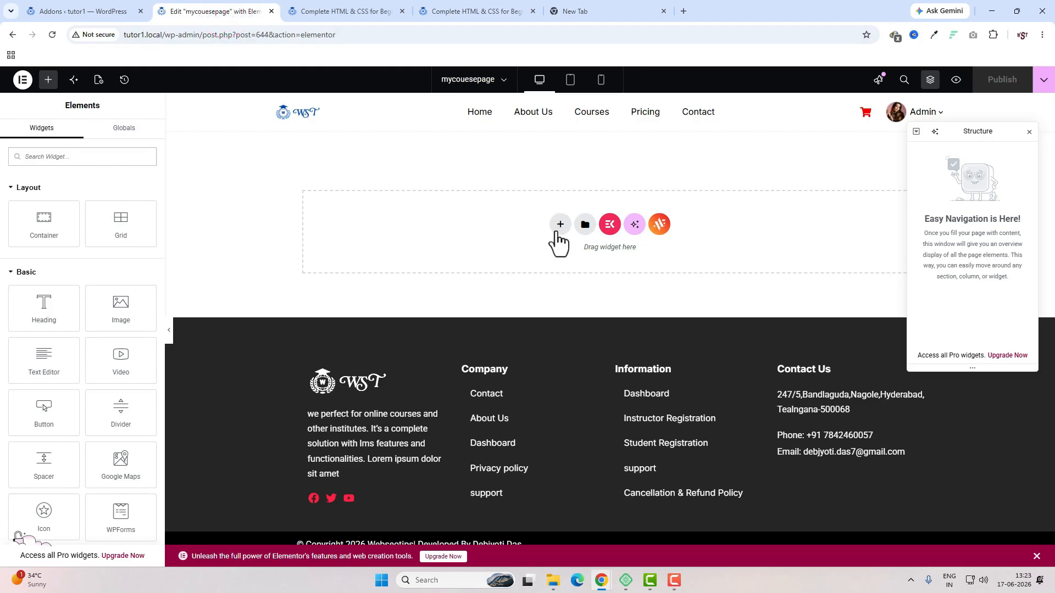
click(560, 225)
click(566, 256)
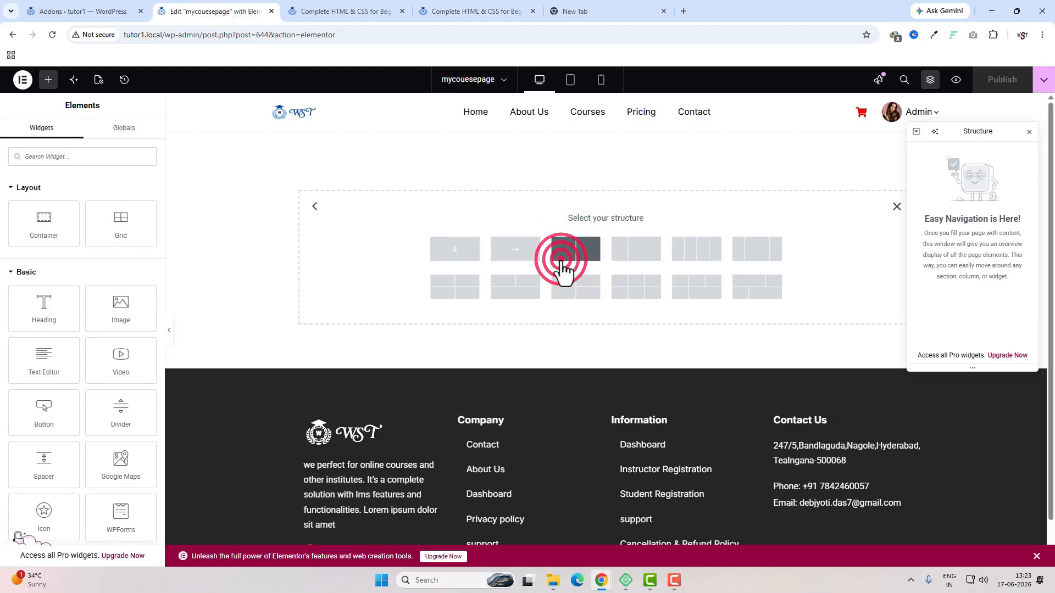
click(577, 257)
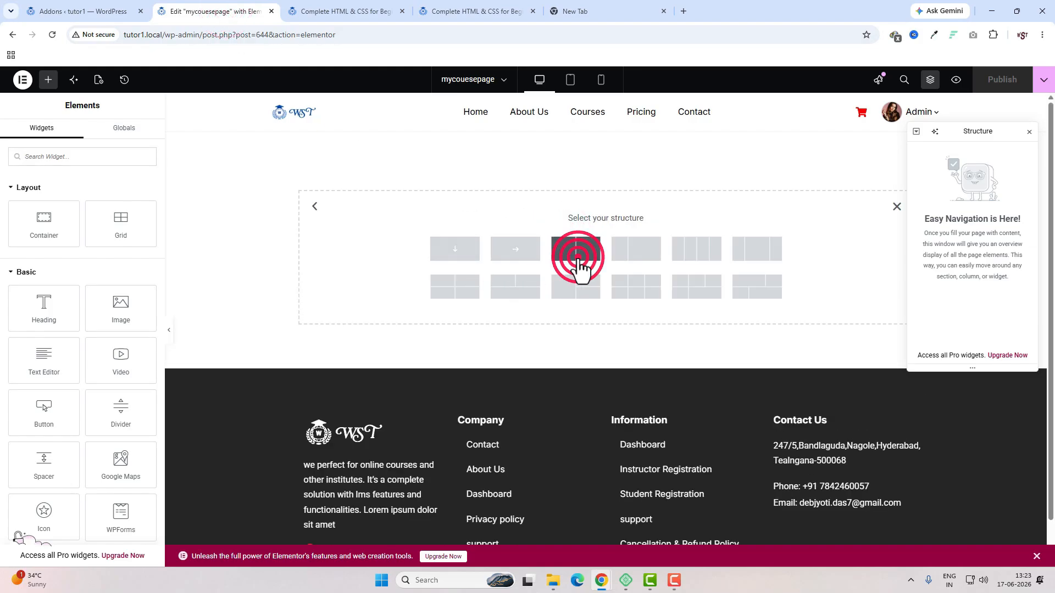
- Set the first column container's width to 65% and the second's to 35%
click(300, 147)
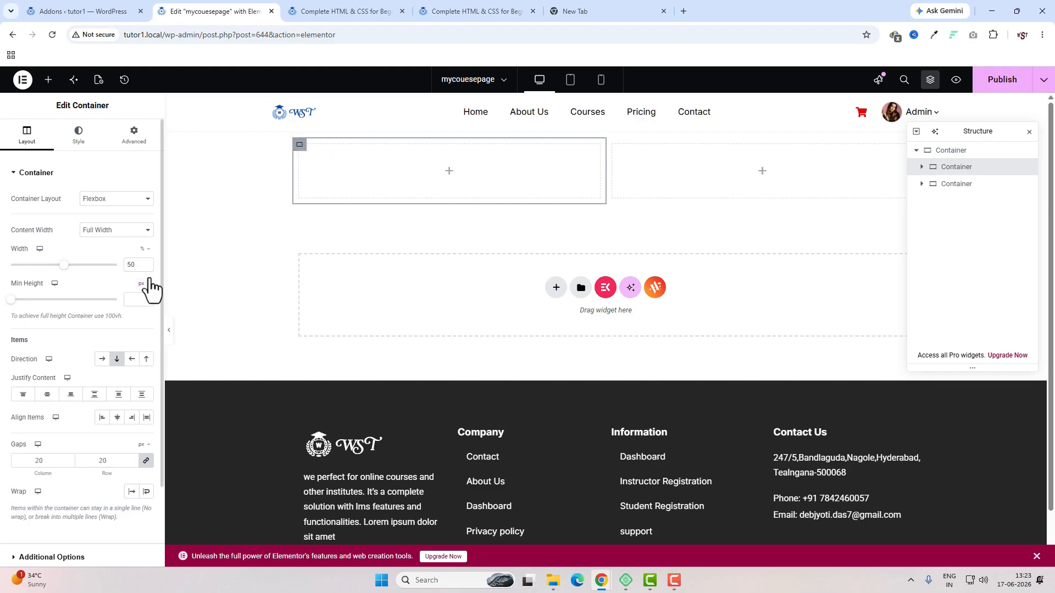
click(133, 265)
text(65)
click(654, 145)
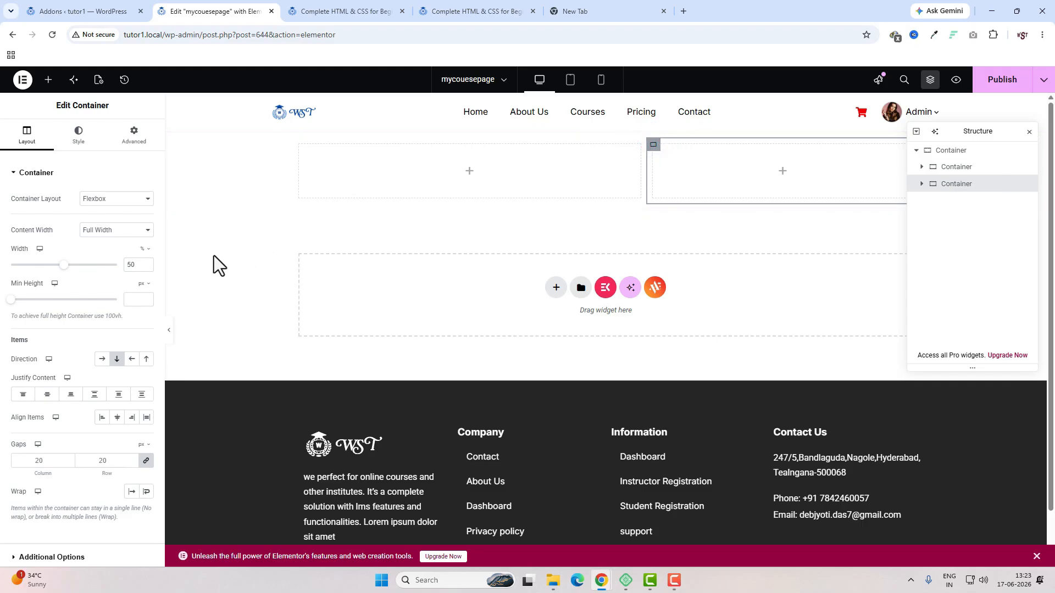
click(130, 265)
text(35)
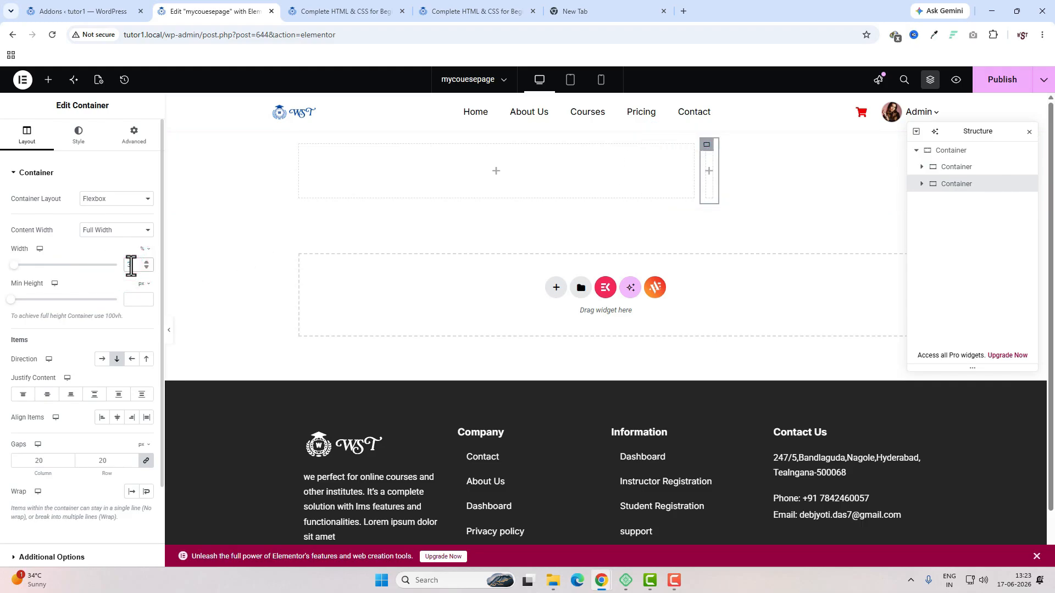
- Rename the parent container hero and set its padding to 30 px top and bottom, with 0 on the sides
click(949, 151)
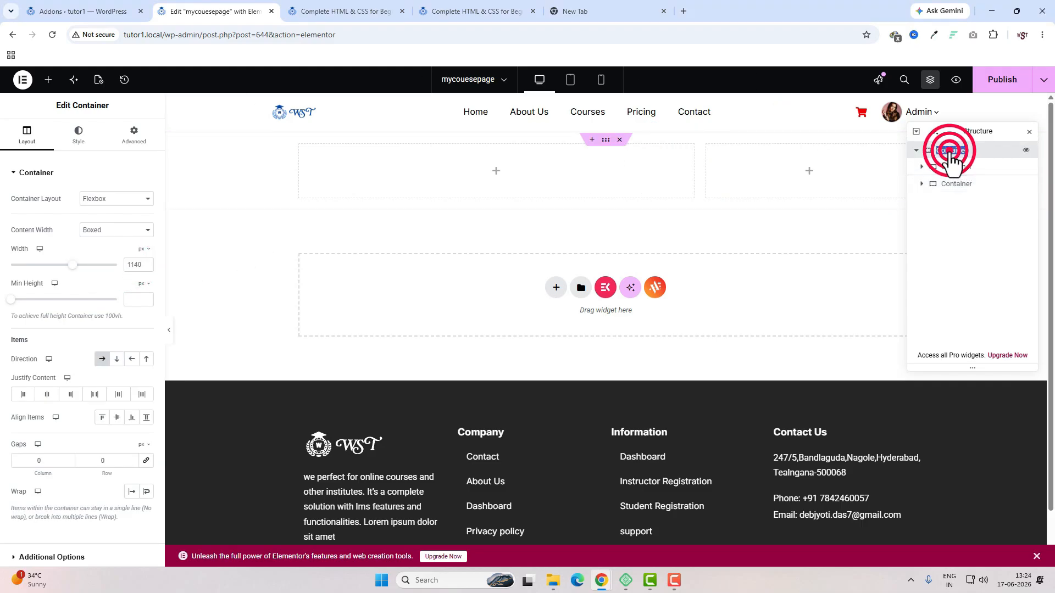
click(605, 142)
click(131, 137)
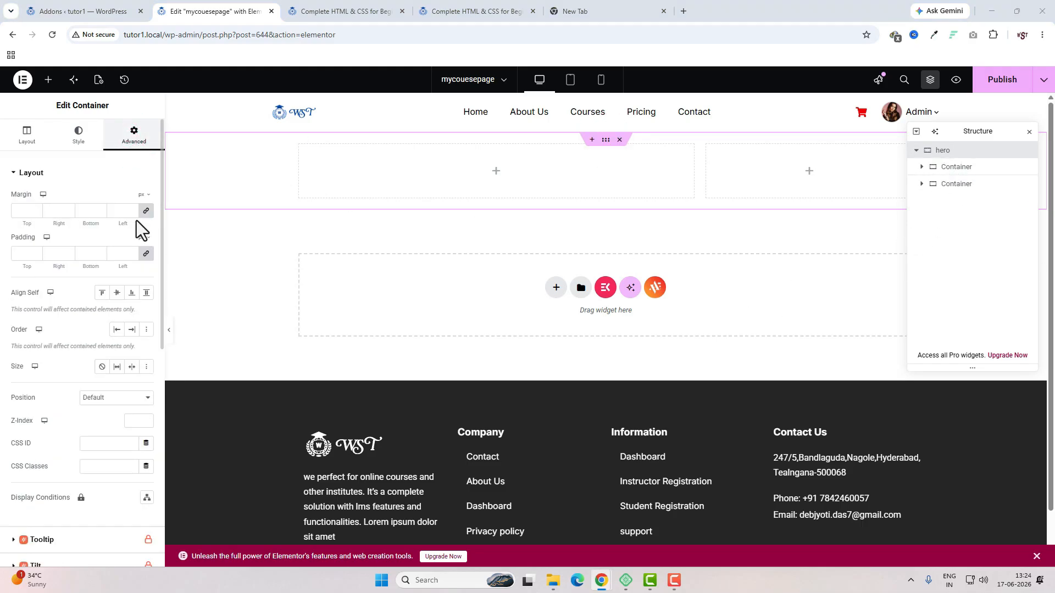
click(146, 254)
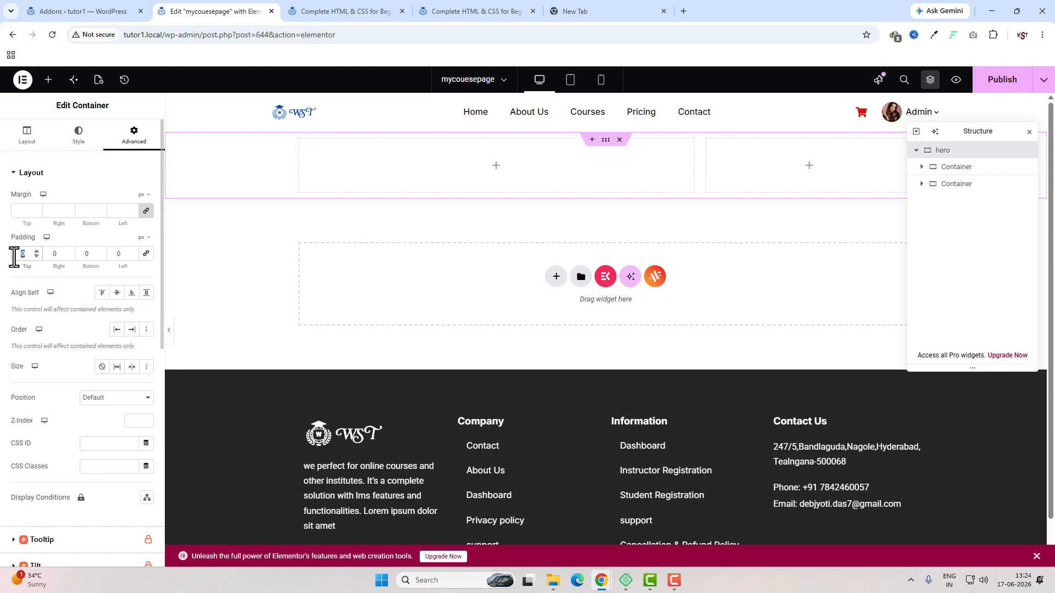
text(30)
key(Tab)
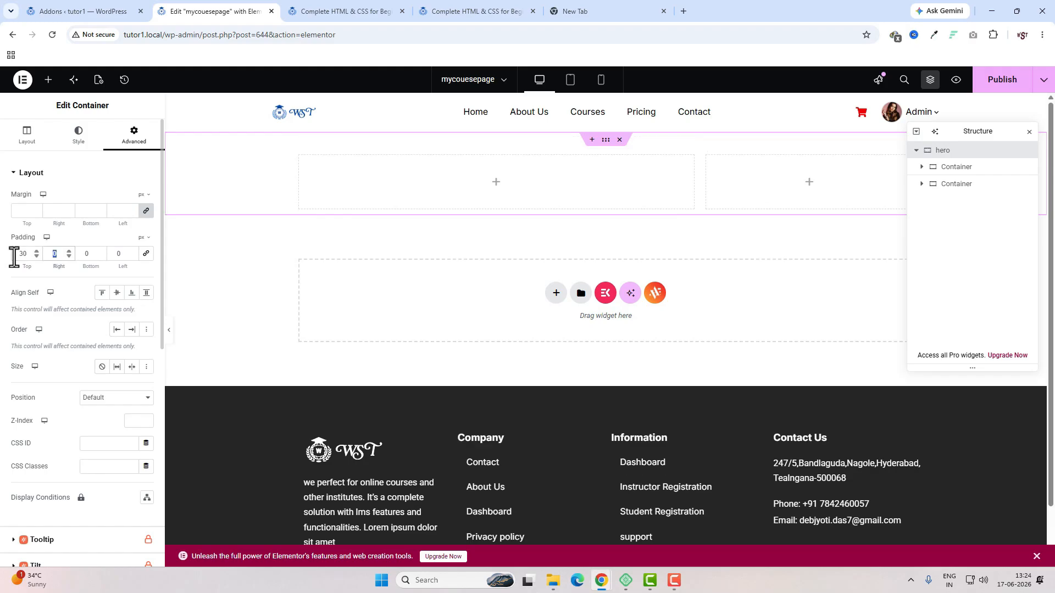
key(Tab)
text(30)
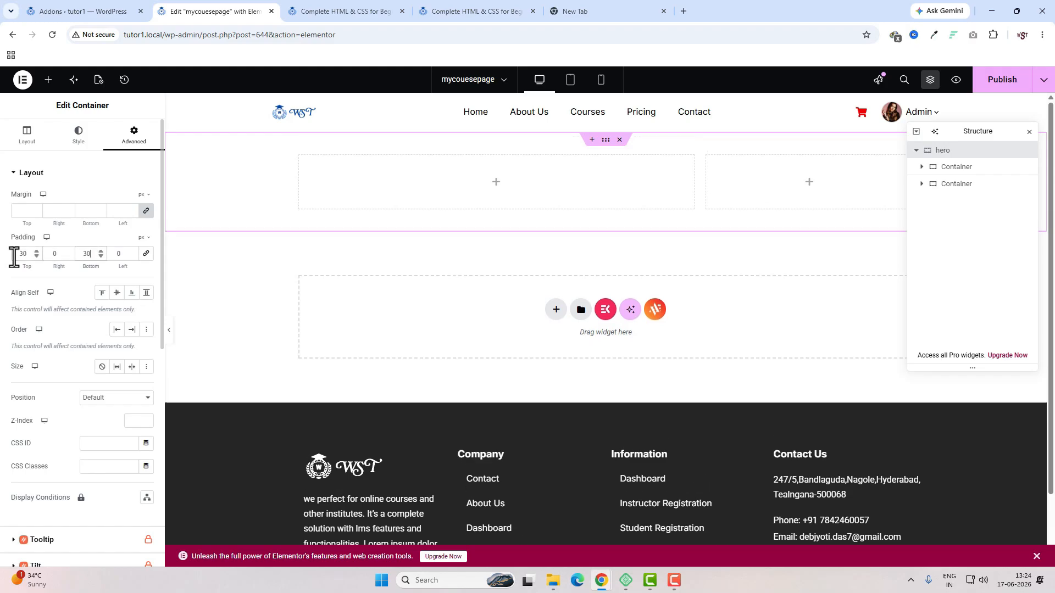
- Remove the default padding from both inner containers of the hero section by unlinking their padding values
click(971, 168)
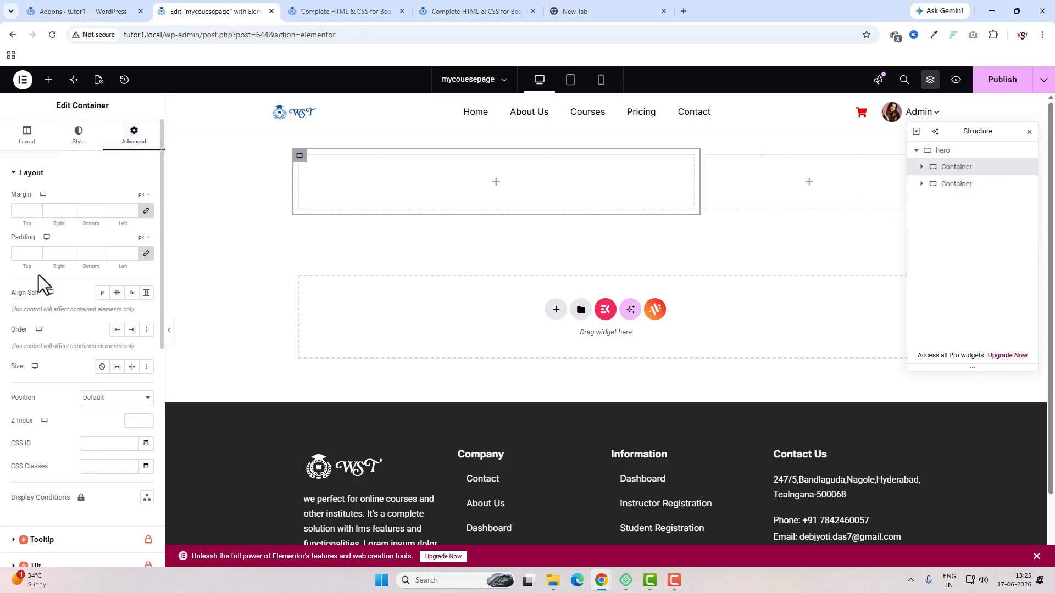
click(147, 253)
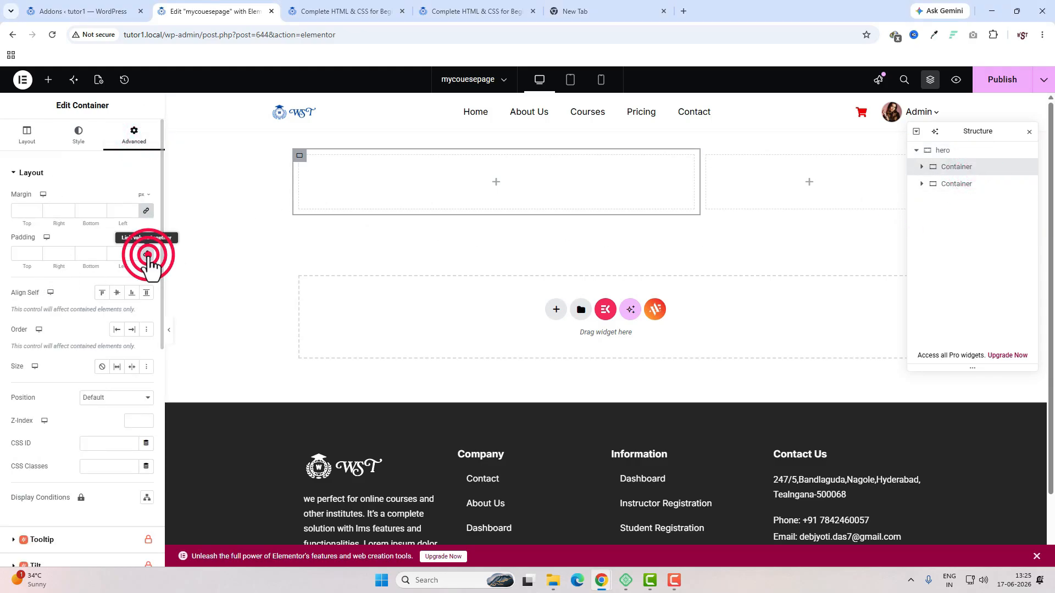
click(960, 189)
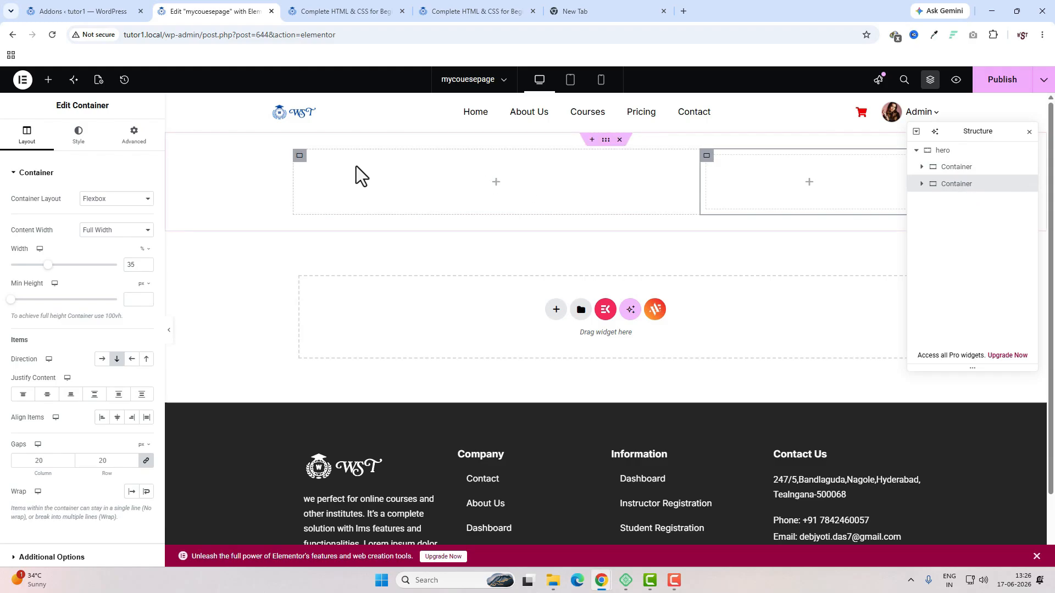
click(135, 137)
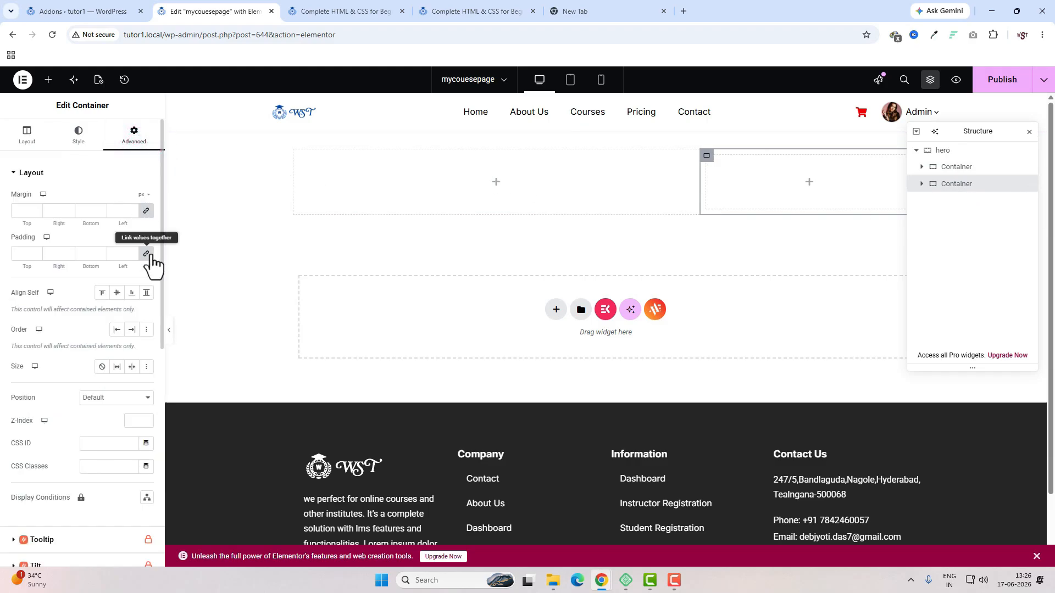
click(147, 254)
- Find the Course Rating widget by searching for "rat" and place it in the hero's wider column
click(494, 180)
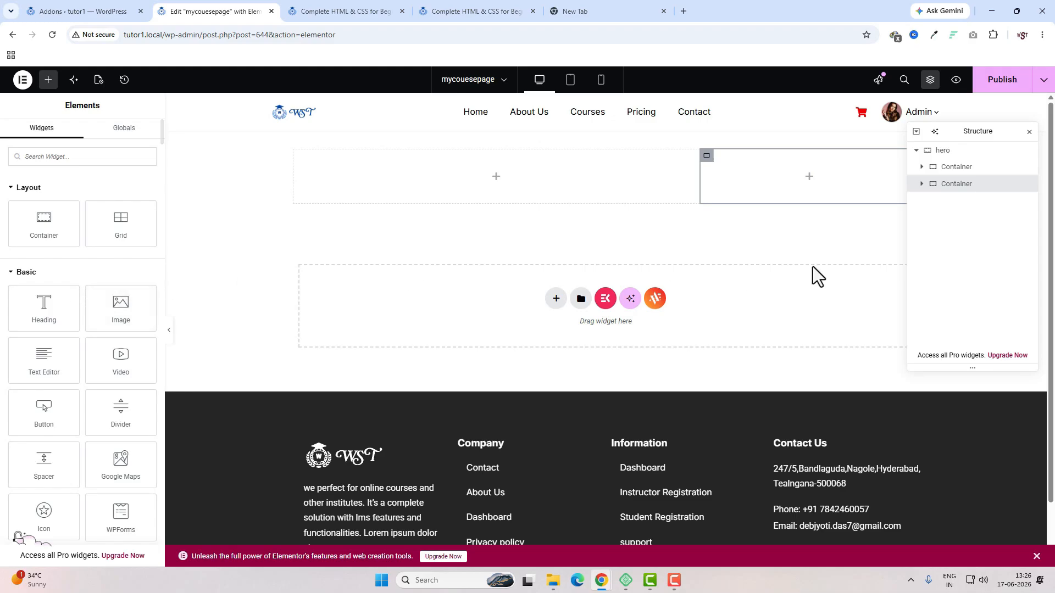
click(53, 158)
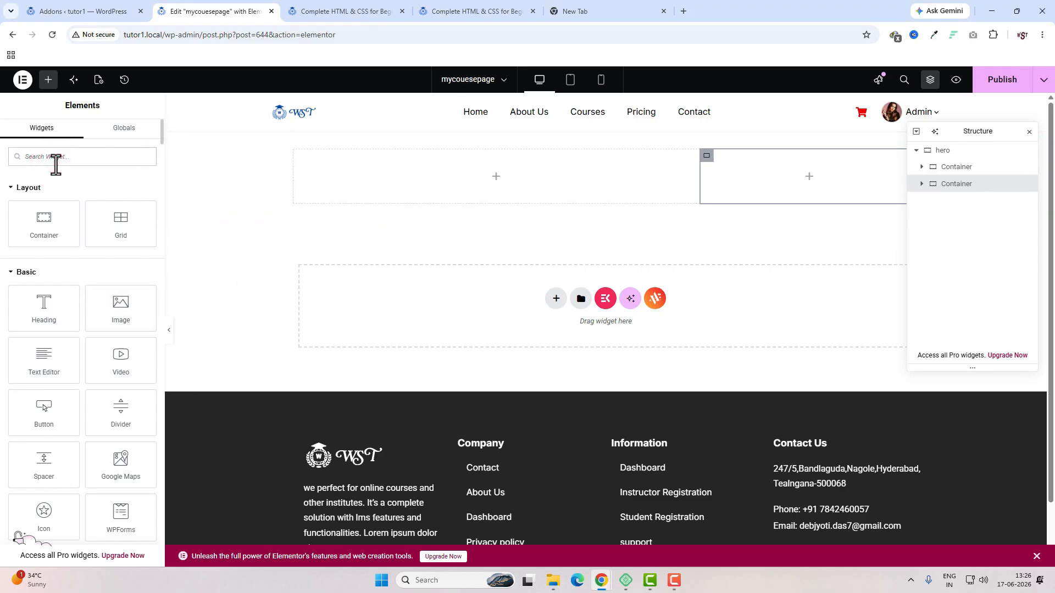
text(rat)
drag(133, 253, 387, 190)
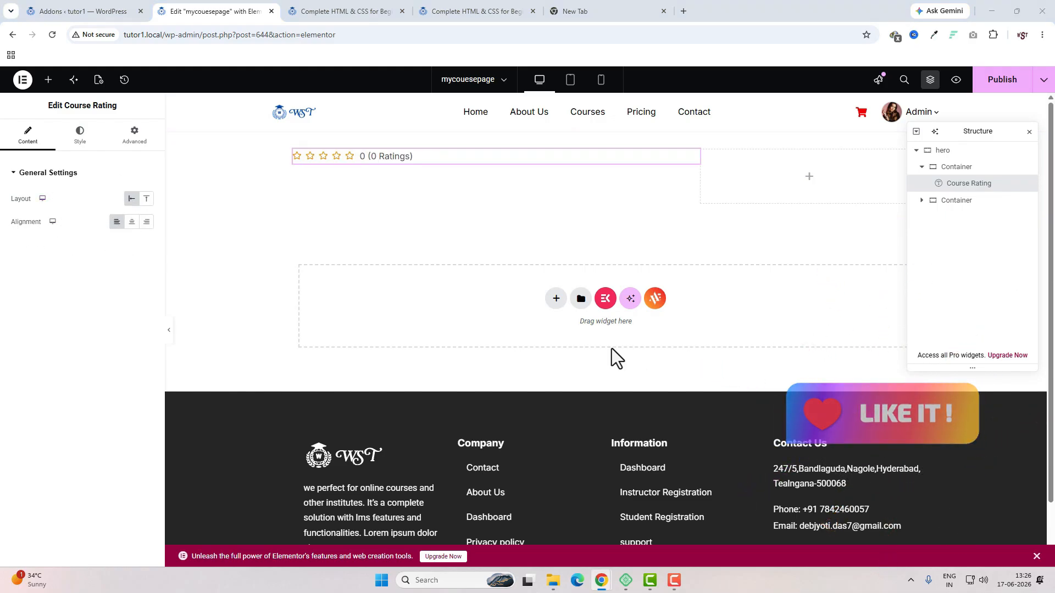
- Search the widgets for "title" and place Course Title below the course rating
click(48, 80)
click(70, 159)
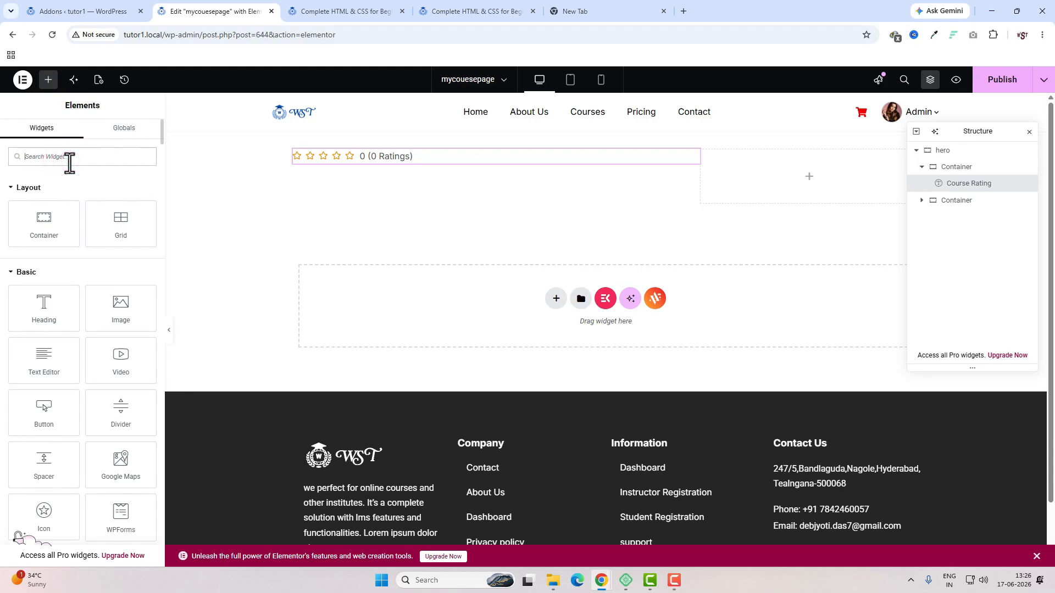
text(title)
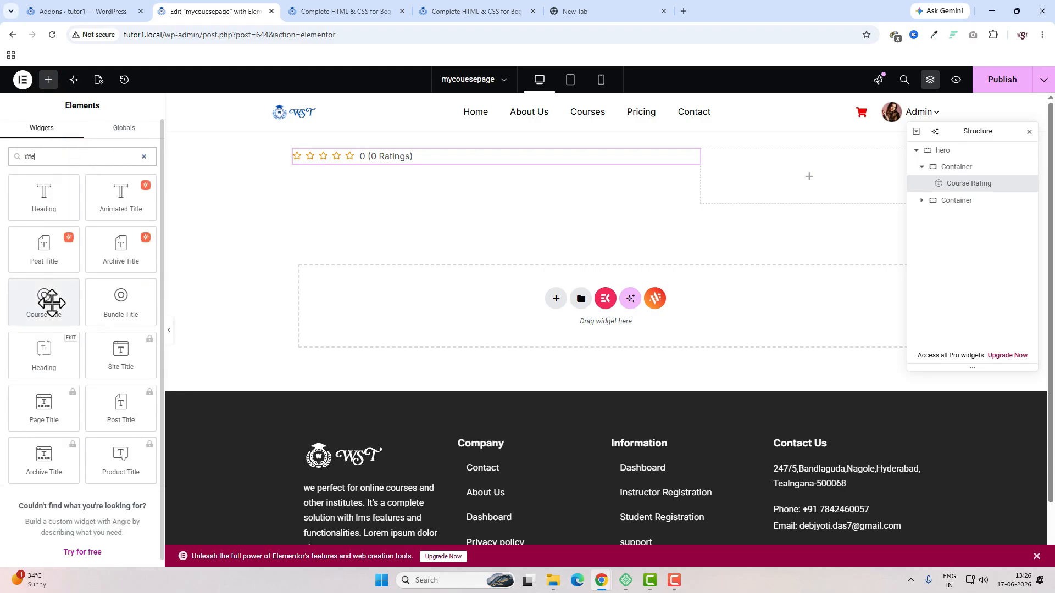
drag(52, 302, 337, 164)
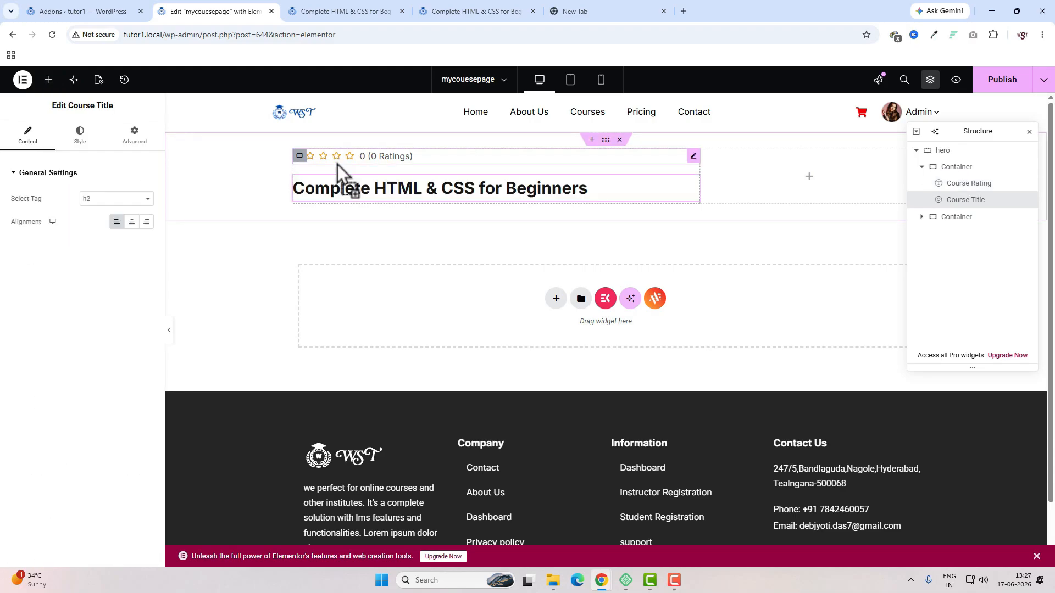
- Check the author and category row on the free-lms course page, and add a container with a nested container below the course title
click(474, 11)
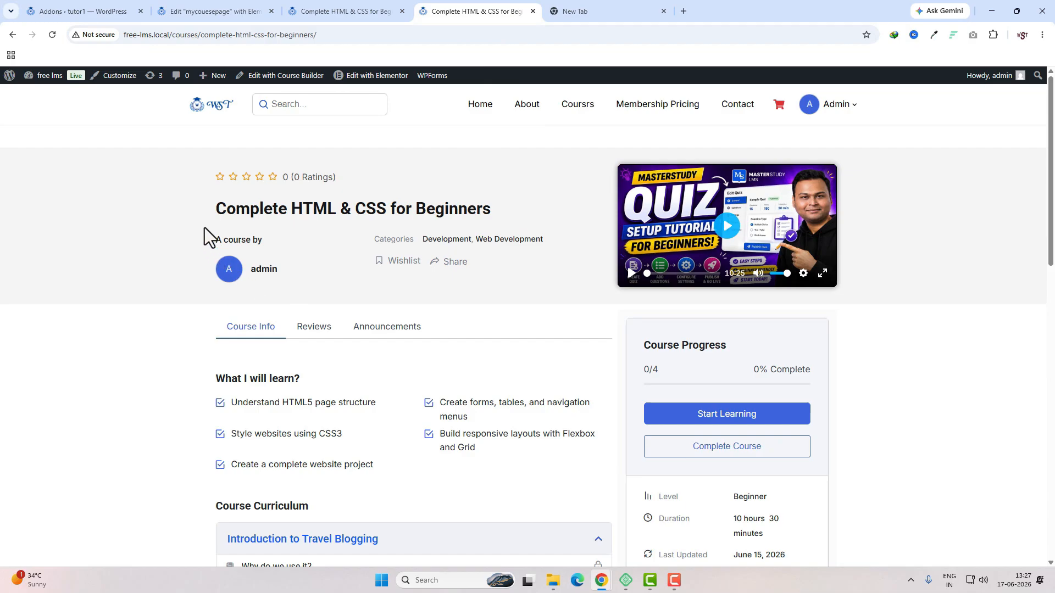
drag(204, 226, 450, 263)
click(483, 280)
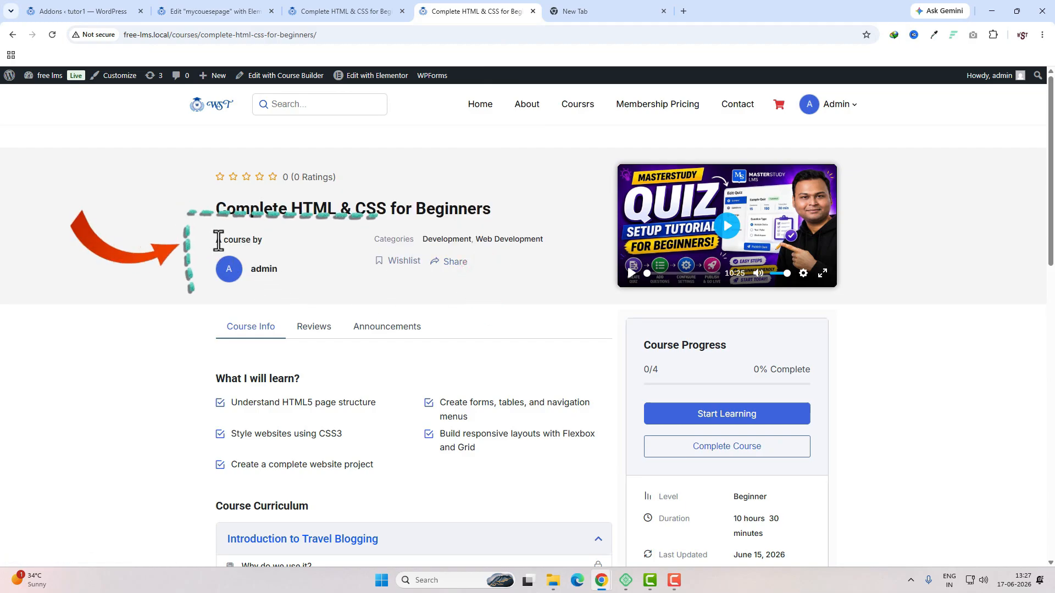
drag(214, 240, 266, 259)
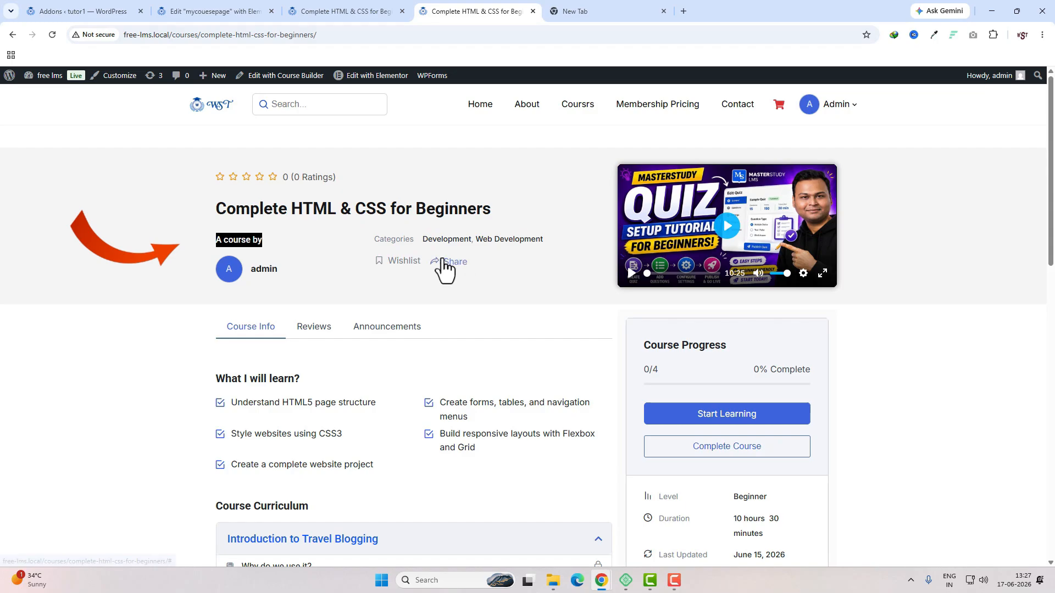
click(215, 16)
click(48, 80)
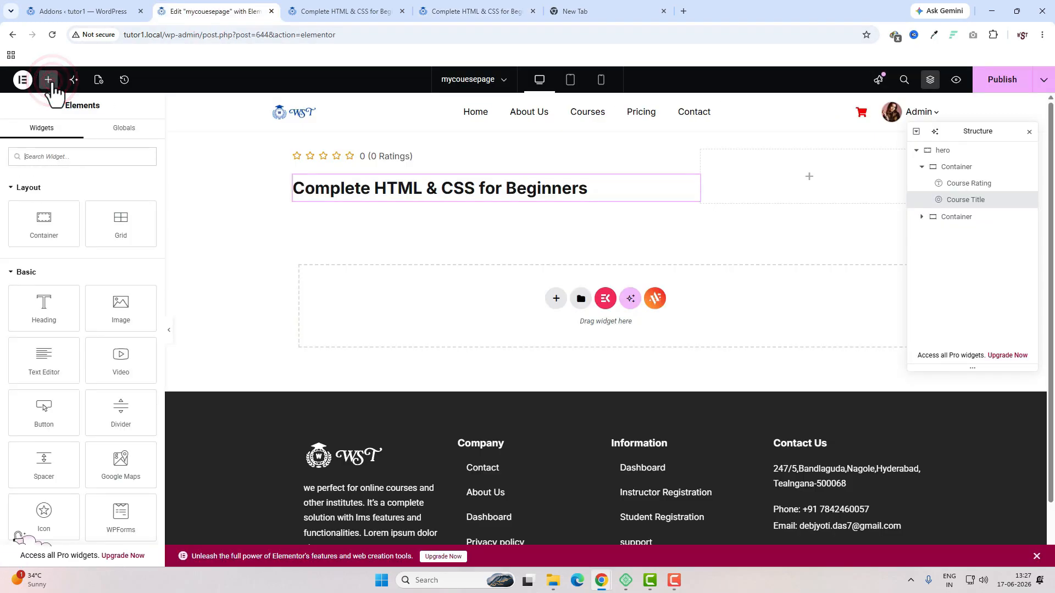
drag(41, 231, 384, 195)
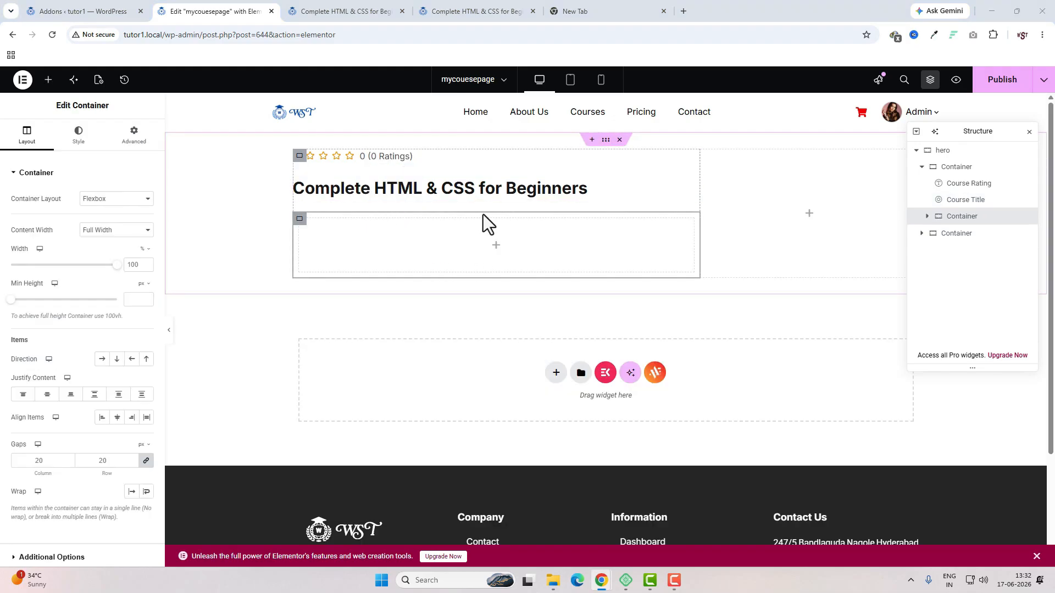
click(497, 248)
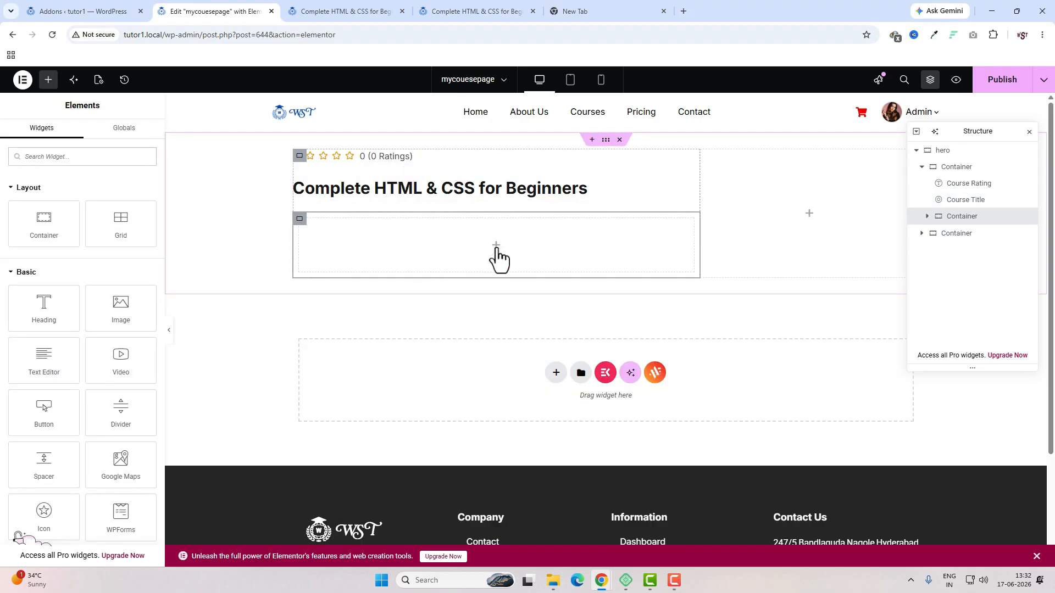
drag(41, 224, 388, 230)
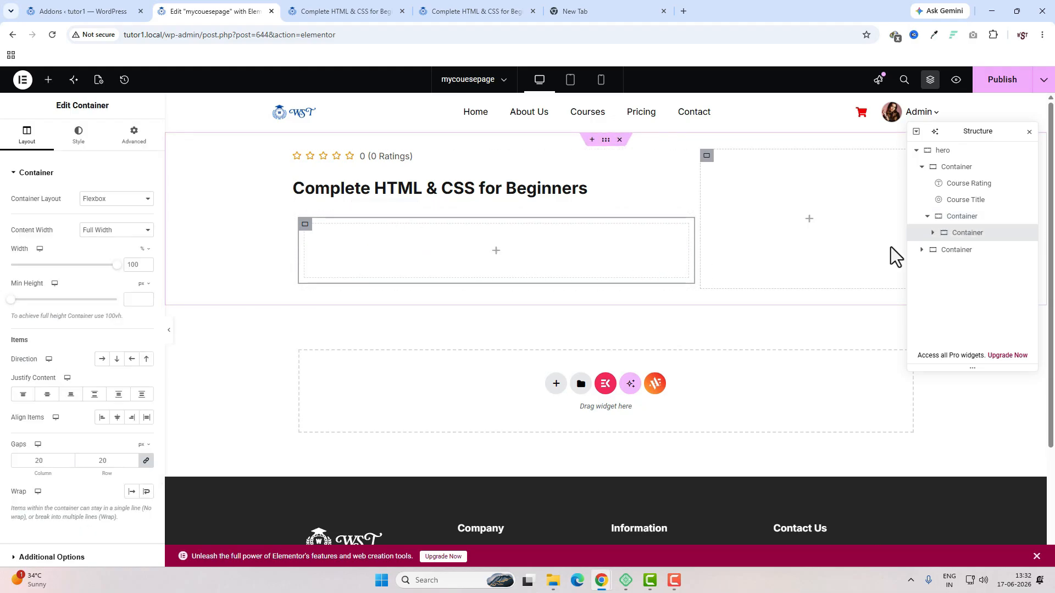
- Remove the default padding from the container below the course title and from its nested container by unlinking their padding values
click(962, 216)
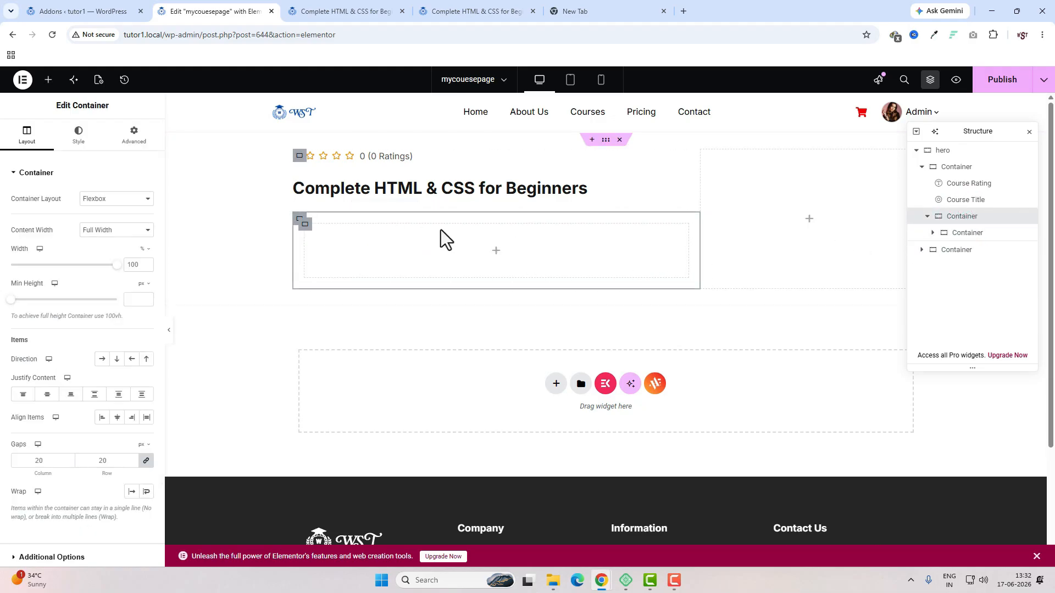
click(132, 137)
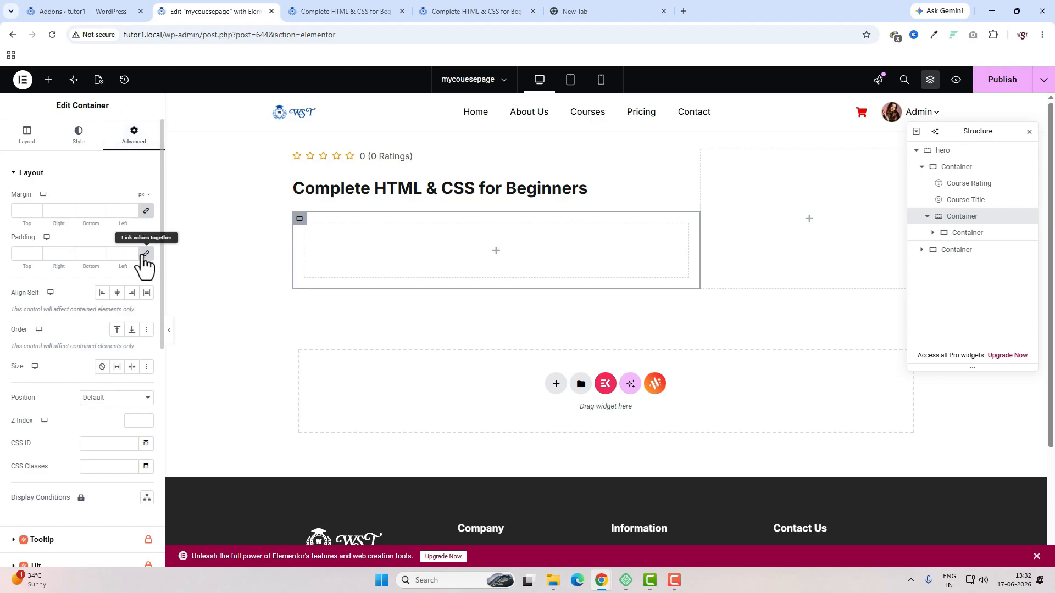
click(146, 254)
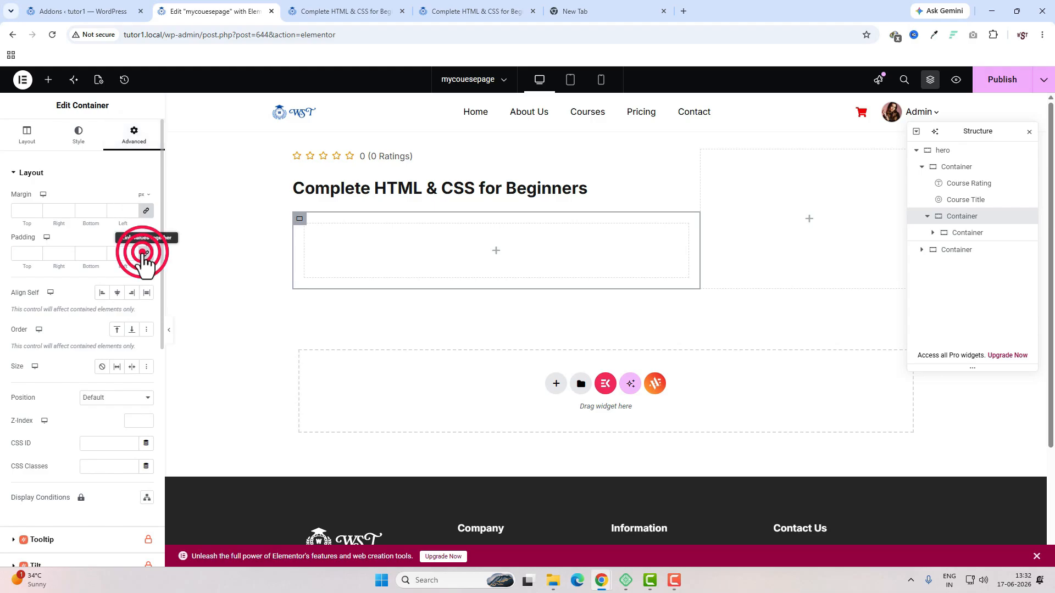
click(961, 232)
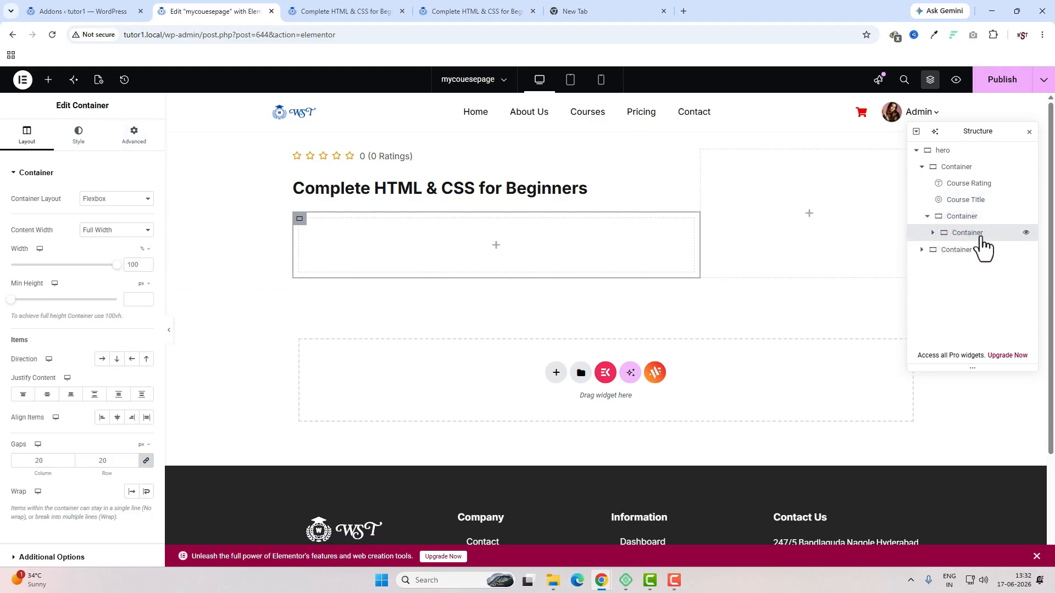
click(138, 136)
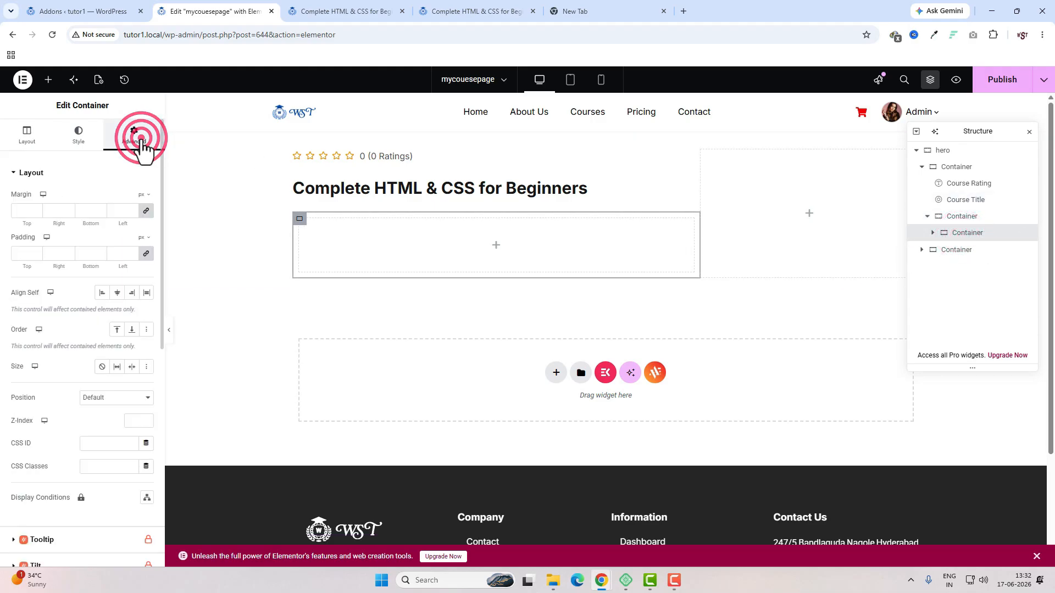
click(145, 255)
- Set the nested container's width to 40% and duplicate it
click(28, 138)
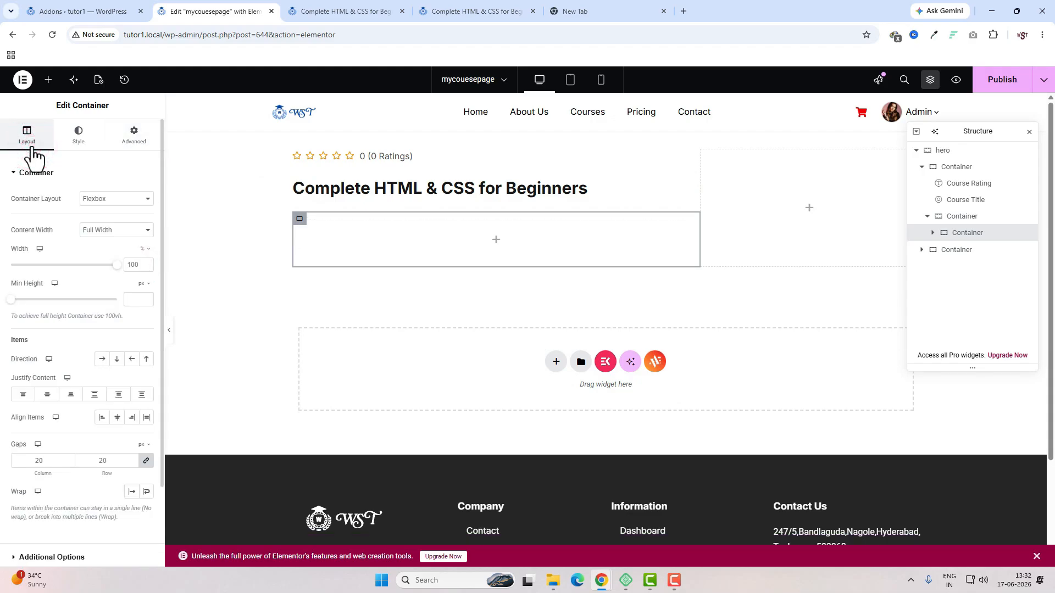
double_click(134, 265)
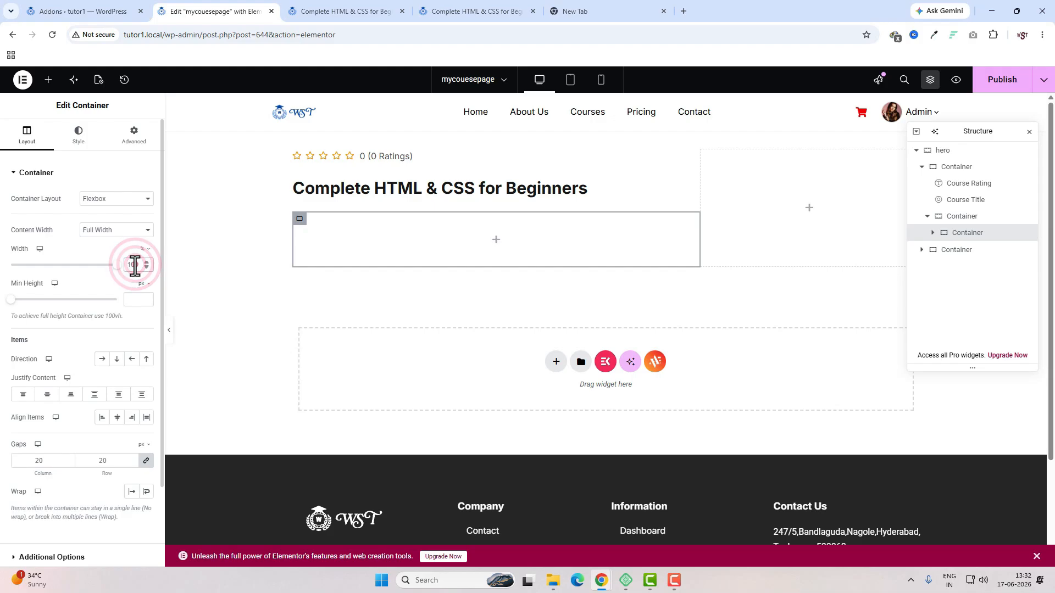
text(40)
right_click(328, 240)
click(345, 272)
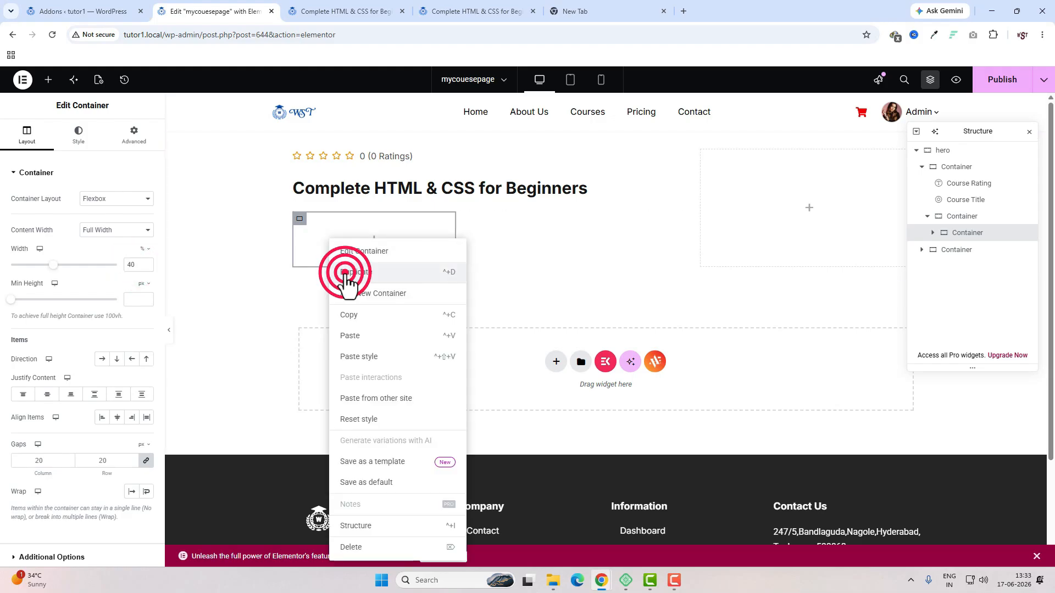
- Set the duplicated container's width to 60% and the parent container's direction to Row - horizontal
click(341, 308)
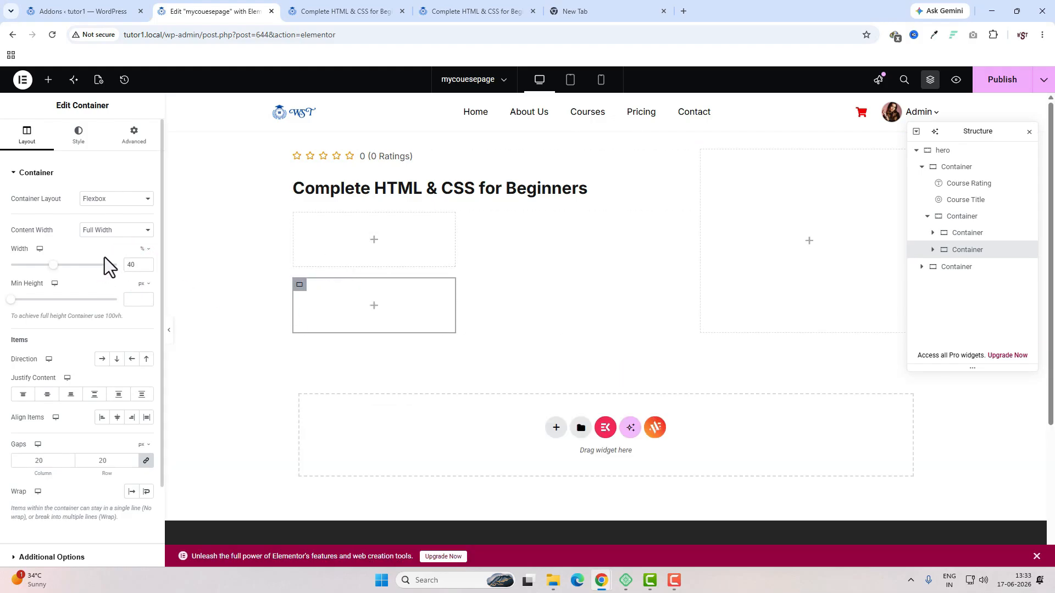
click(133, 264)
double_click(134, 265)
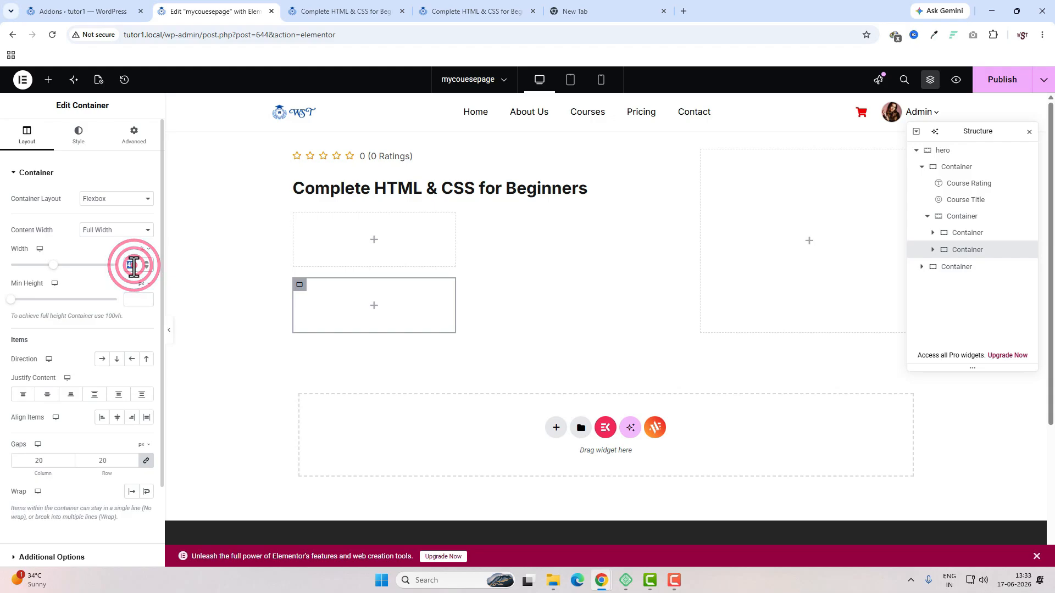
text(60)
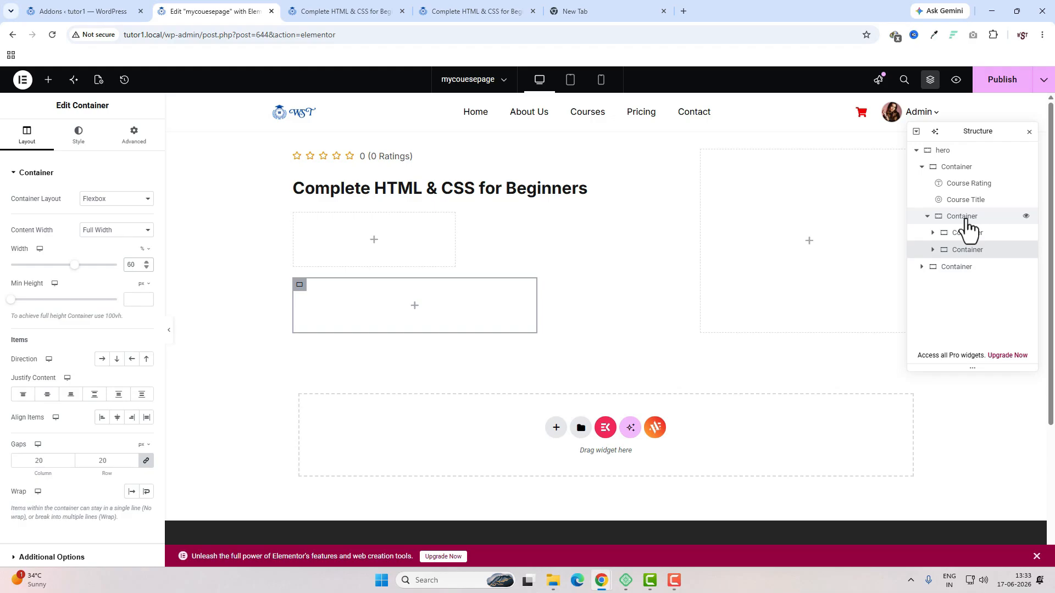
click(963, 217)
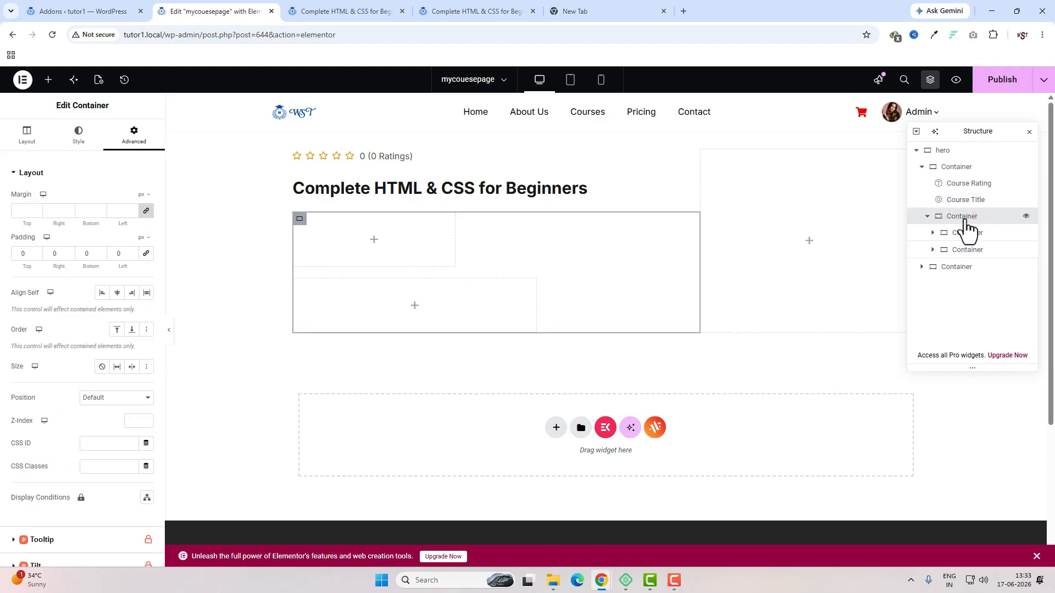
click(19, 144)
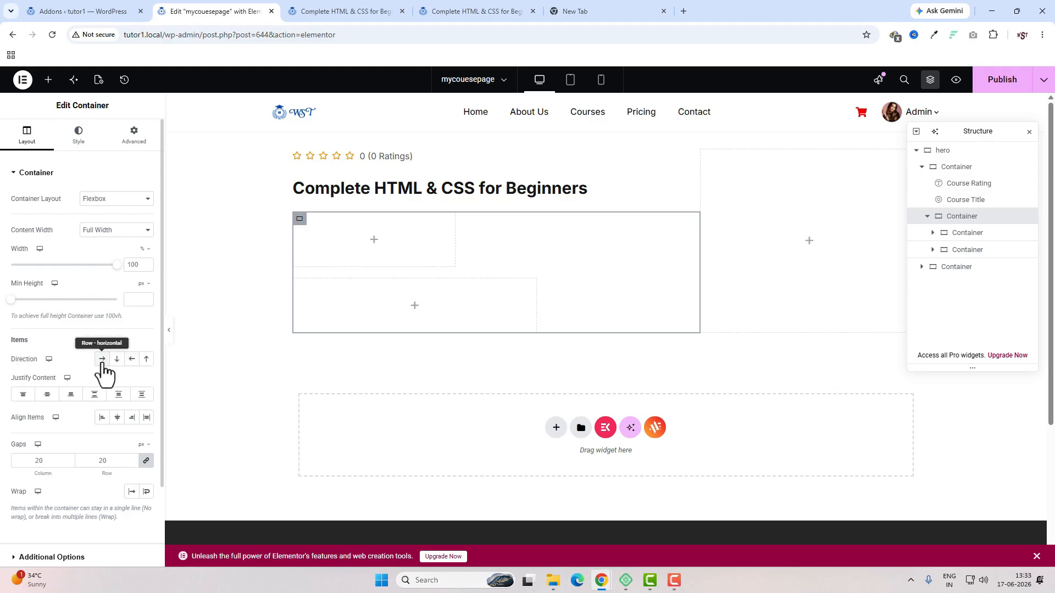
click(101, 358)
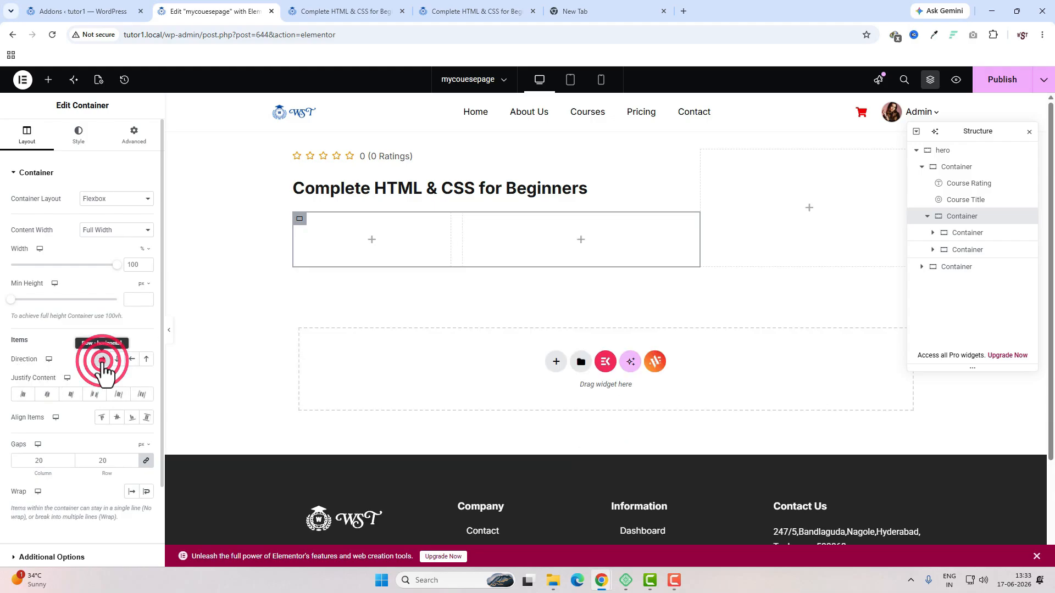
- Search the widgets for "ins", place Course Instructors in the 40% column and change its title to Author
click(378, 240)
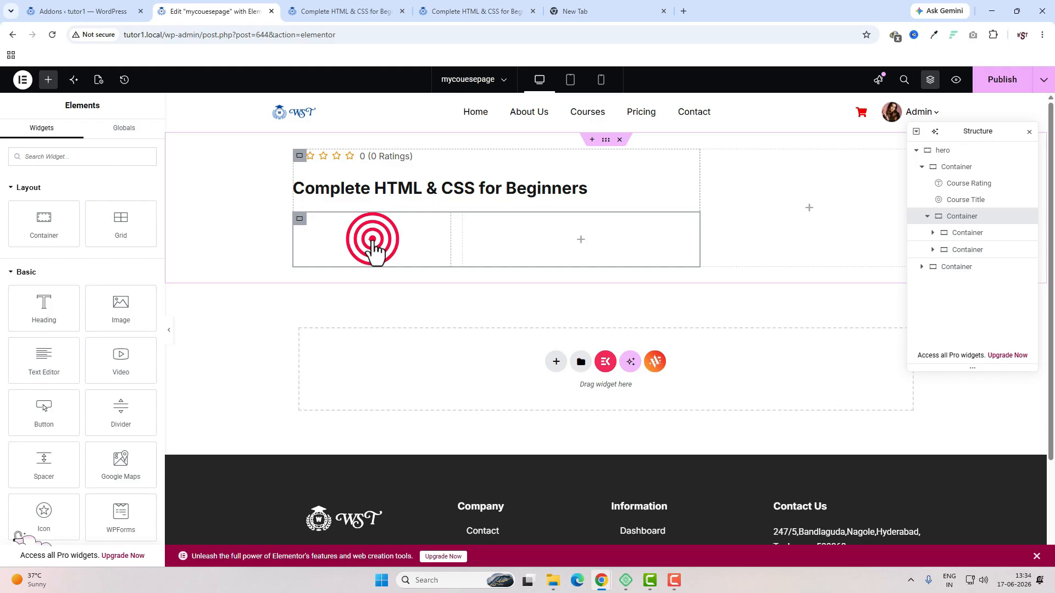
click(97, 157)
text(ins)
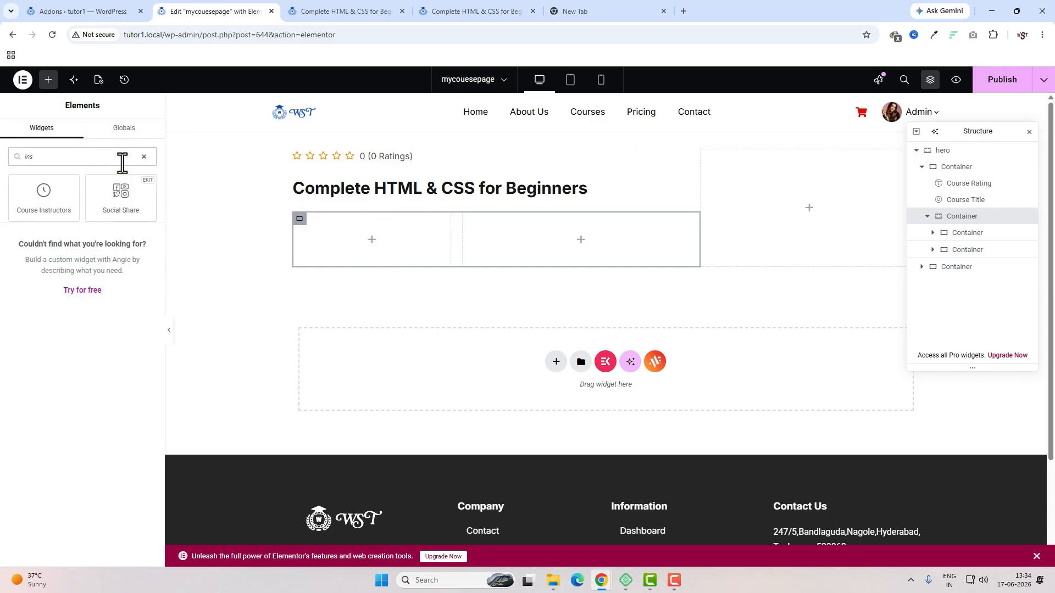
drag(51, 203, 401, 256)
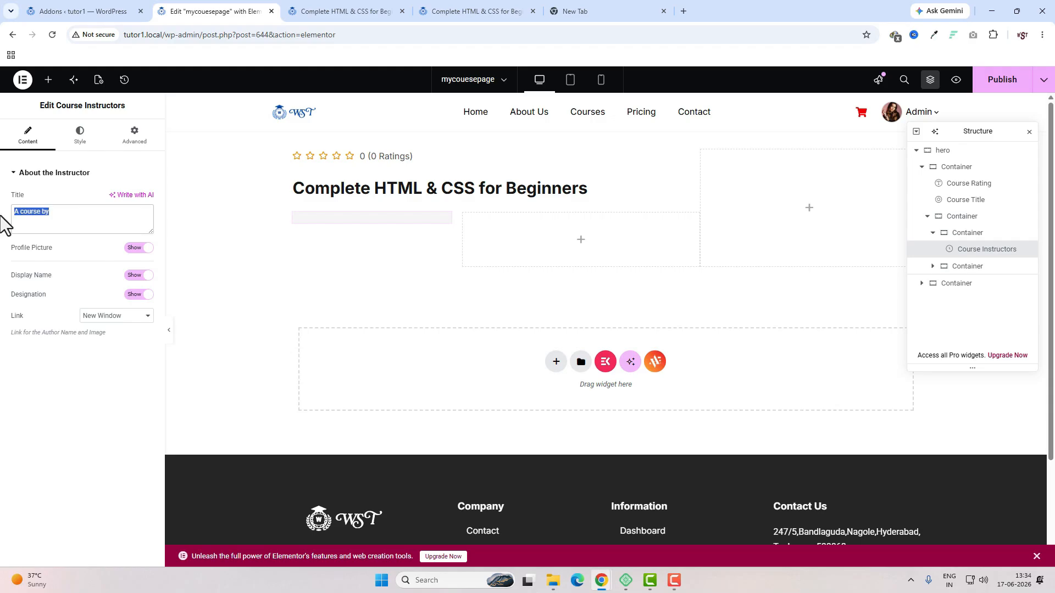
text(Author)
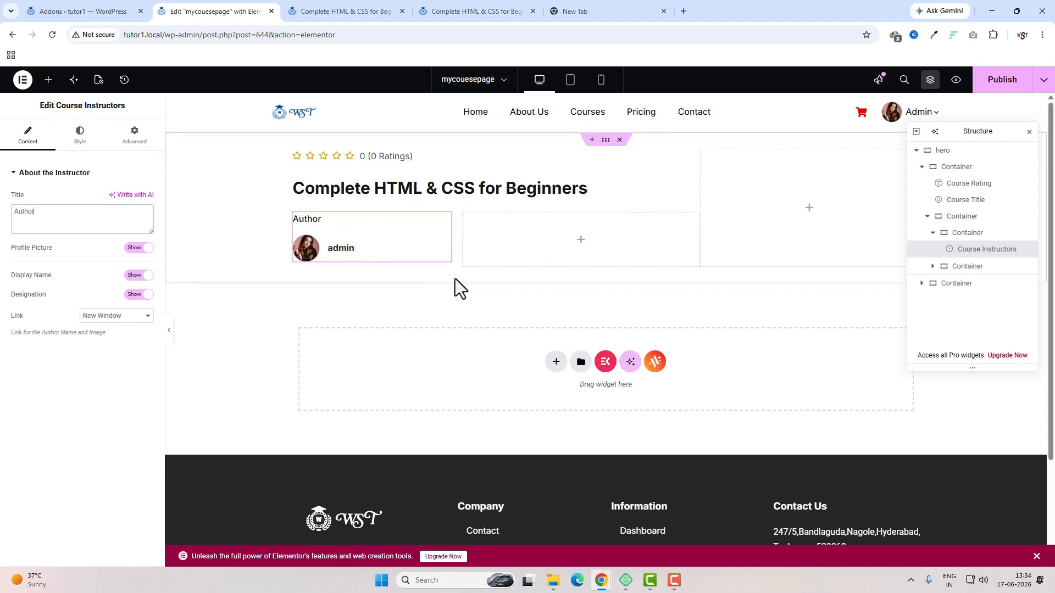
- Compare with the free-lms course page, search the widgets for "cate" and place Course Categories in the 60% column
click(581, 239)
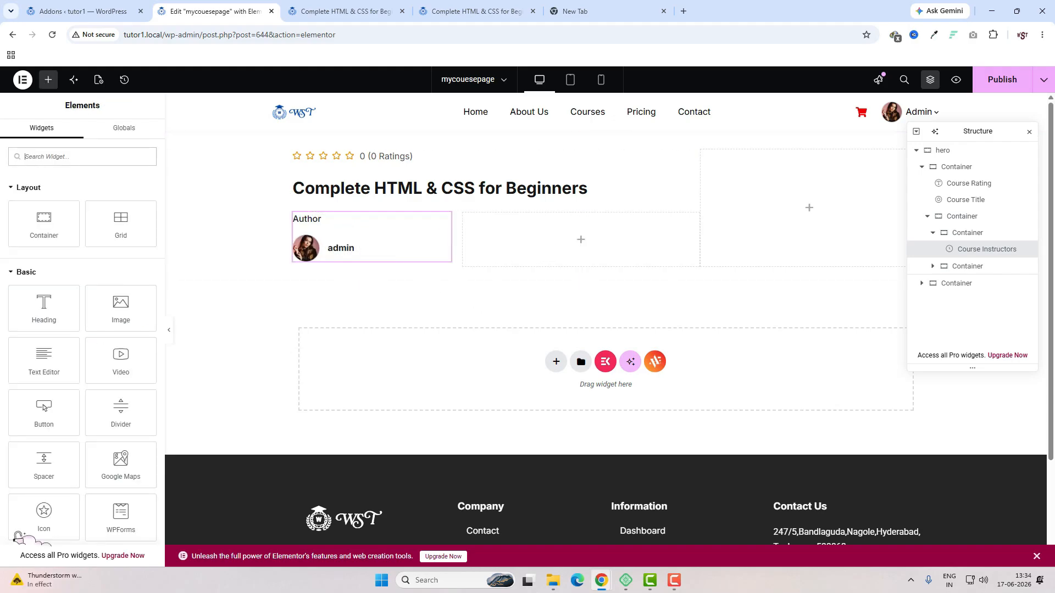
click(469, 9)
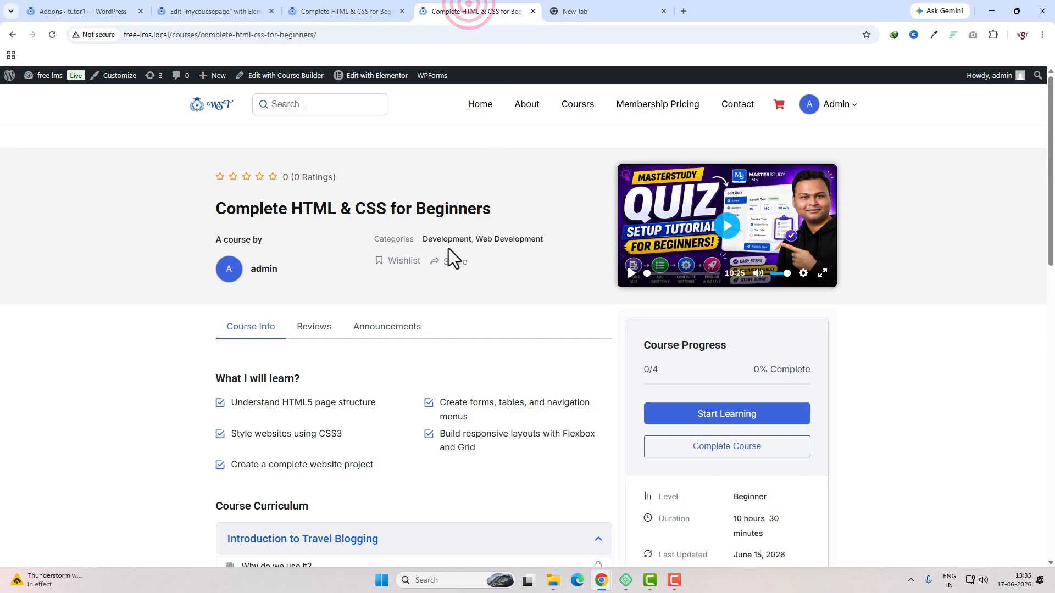
key(ctrl+2)
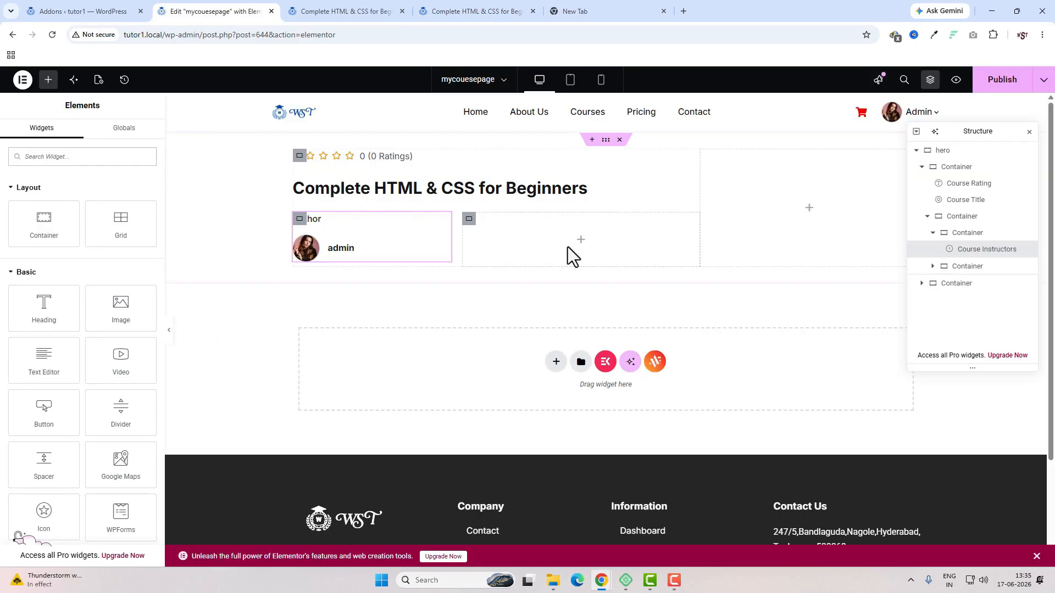
click(130, 156)
text(cate)
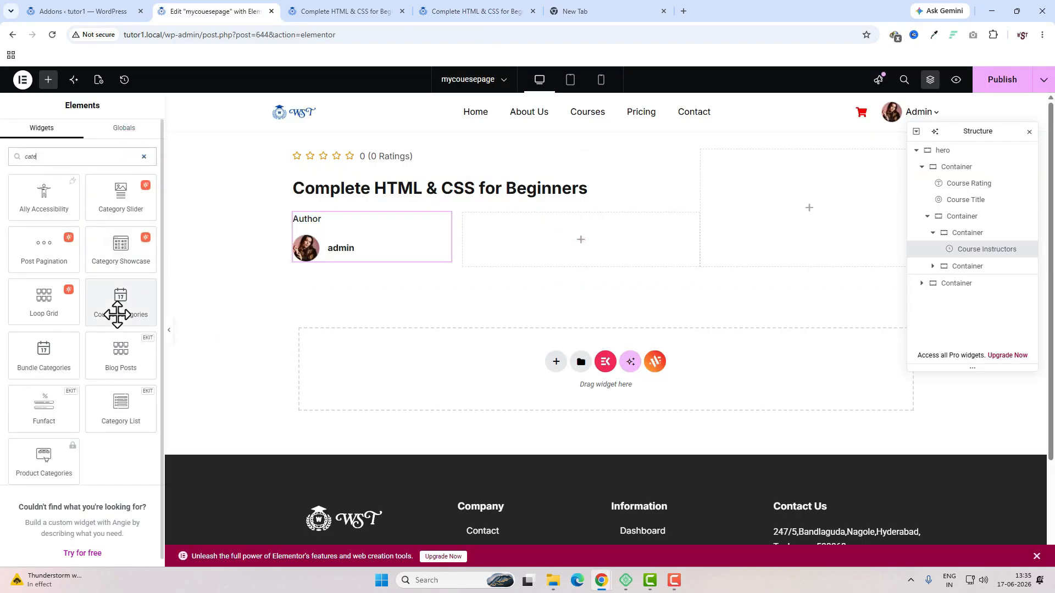
drag(117, 314, 490, 244)
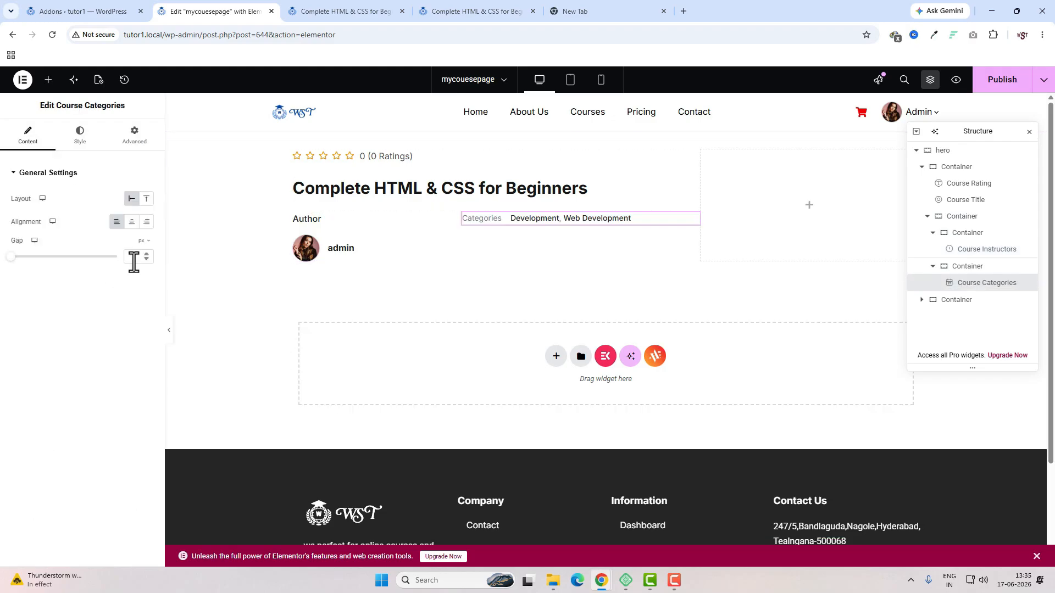
- Set the Course Categories gap to 10 px and add bottom padding with 0 on the other sides
drag(7, 258, 30, 262)
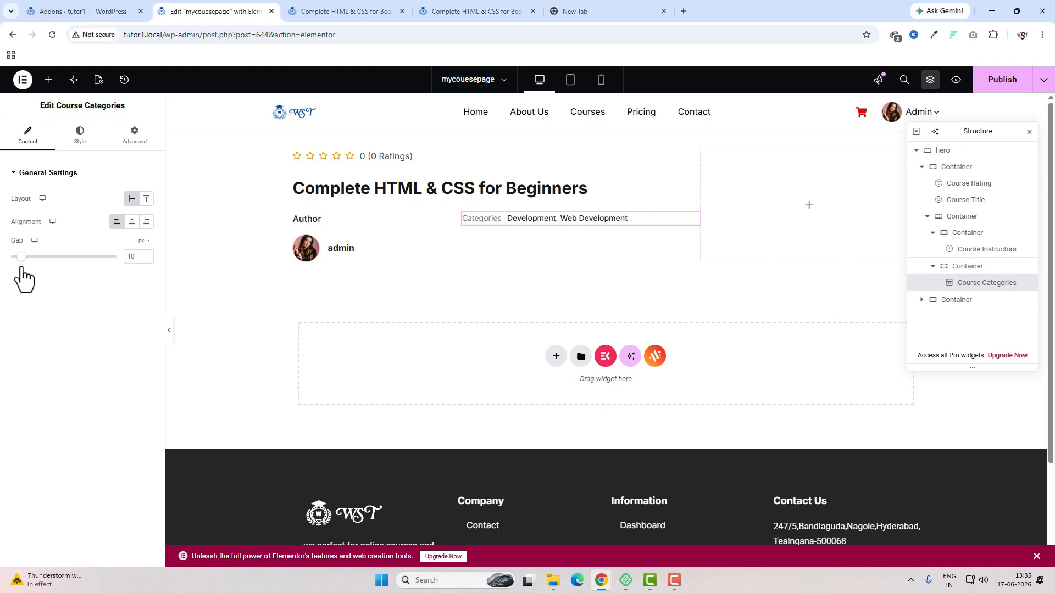
click(134, 139)
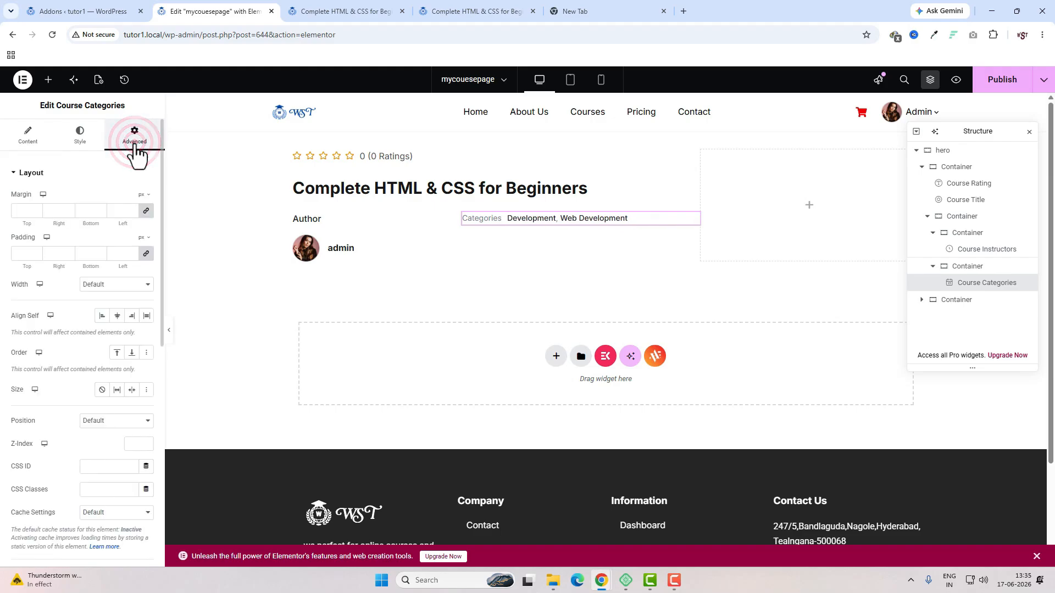
click(146, 255)
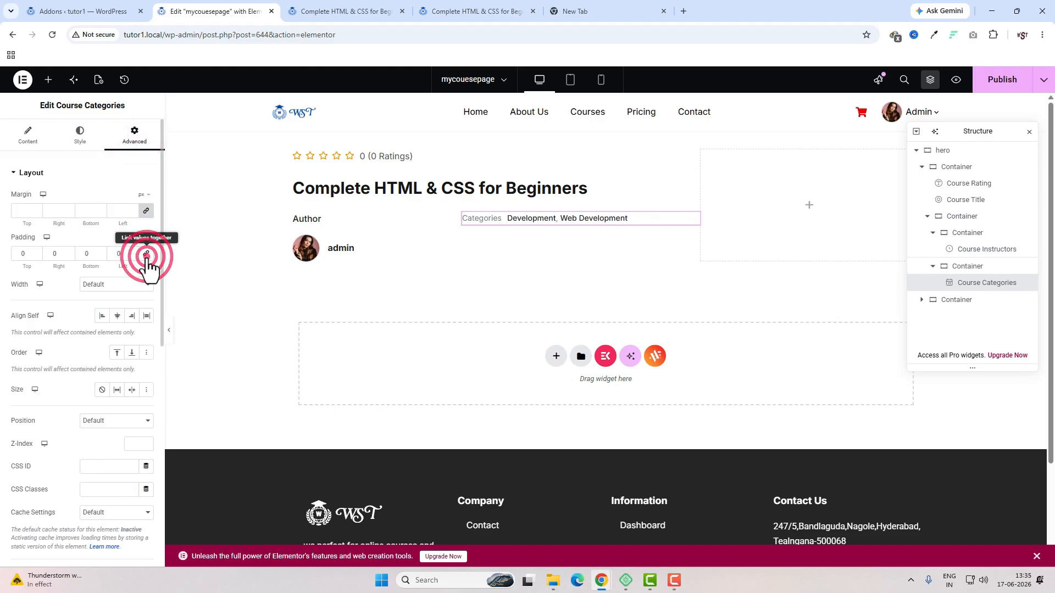
click(92, 254)
double_click(87, 255)
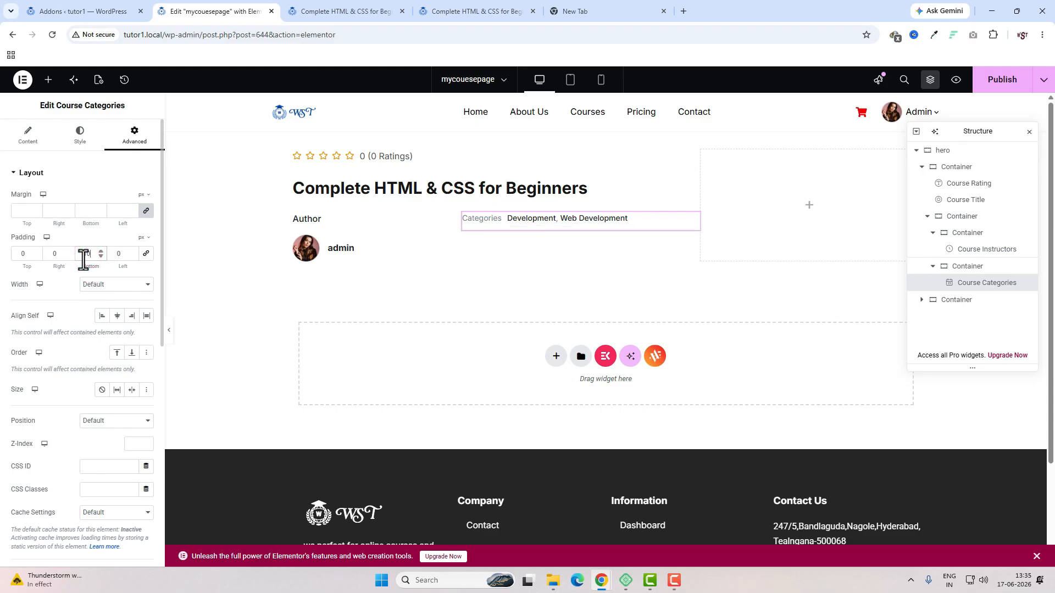
- Compare with the free-lms course page and add a container below Course Categories in the 60% column
click(468, 16)
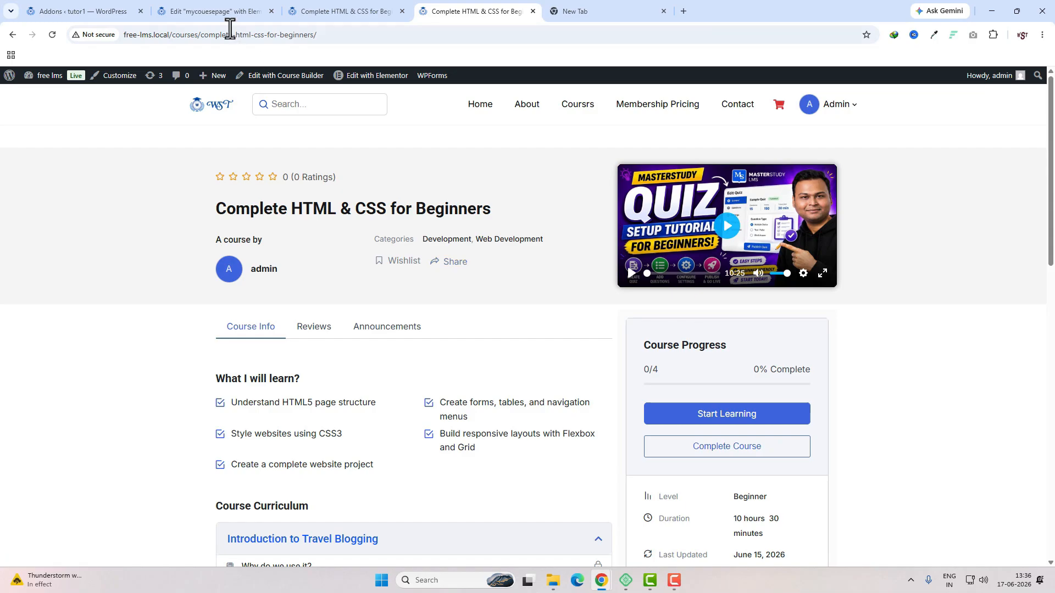
click(223, 12)
click(48, 82)
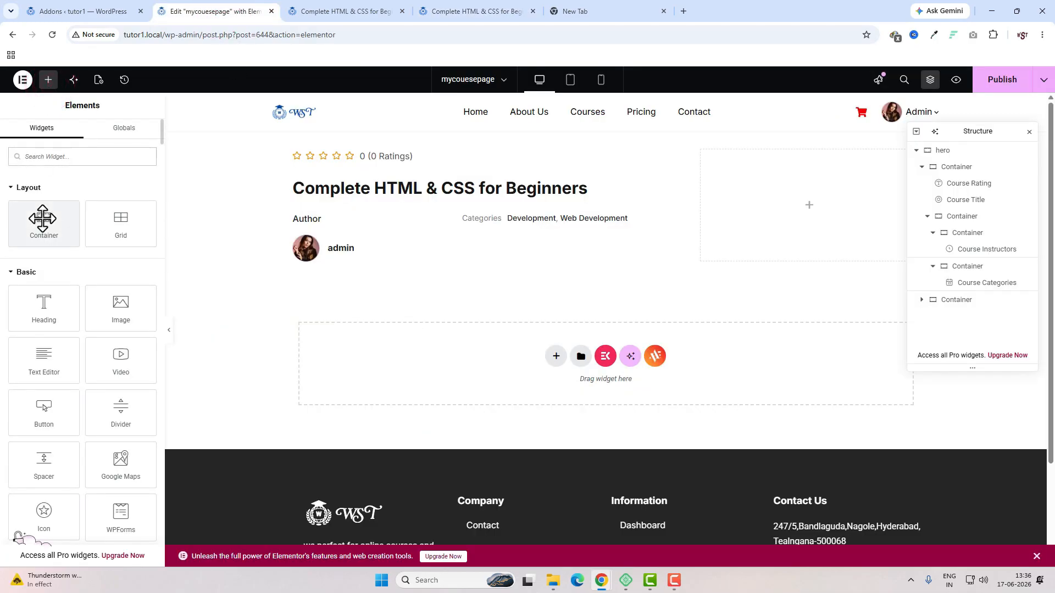
drag(43, 219, 557, 226)
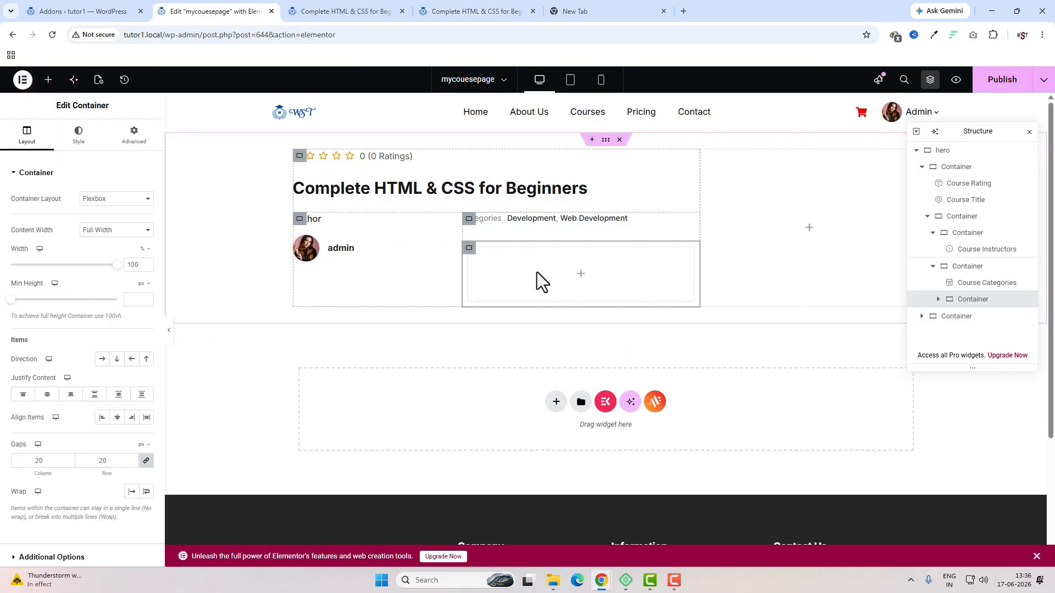
- Search the widgets for "wish", place Course Wishlist in the new container and set its width to Inline (auto)
click(581, 275)
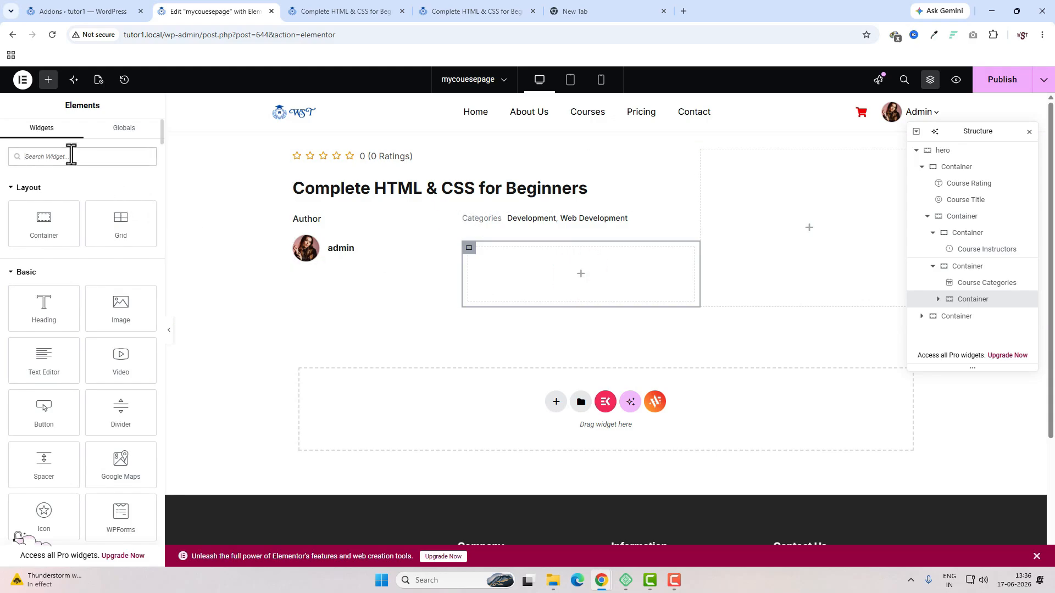
click(71, 154)
text(wish)
drag(44, 199, 489, 256)
click(134, 134)
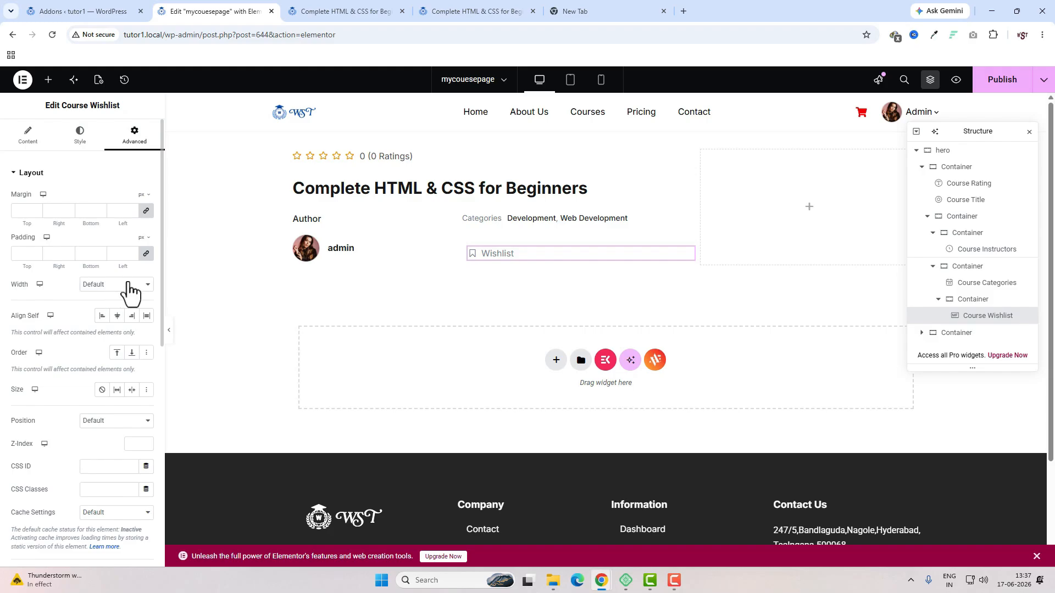
click(128, 283)
click(118, 324)
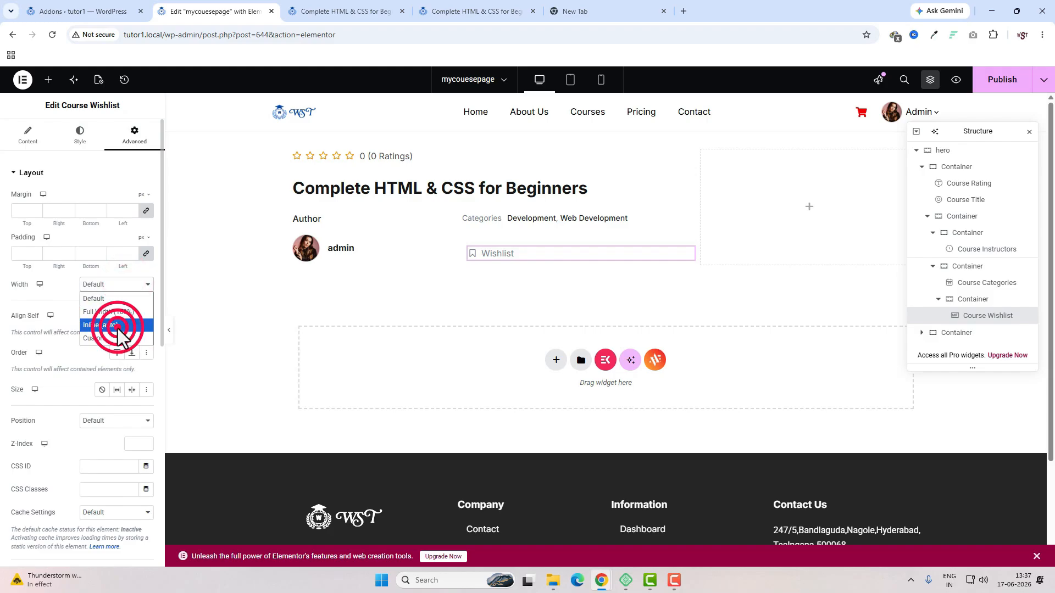
- Search the widgets for "social", place Course Social Share below Course Wishlist and set its width to Inline (auto)
click(44, 83)
click(58, 156)
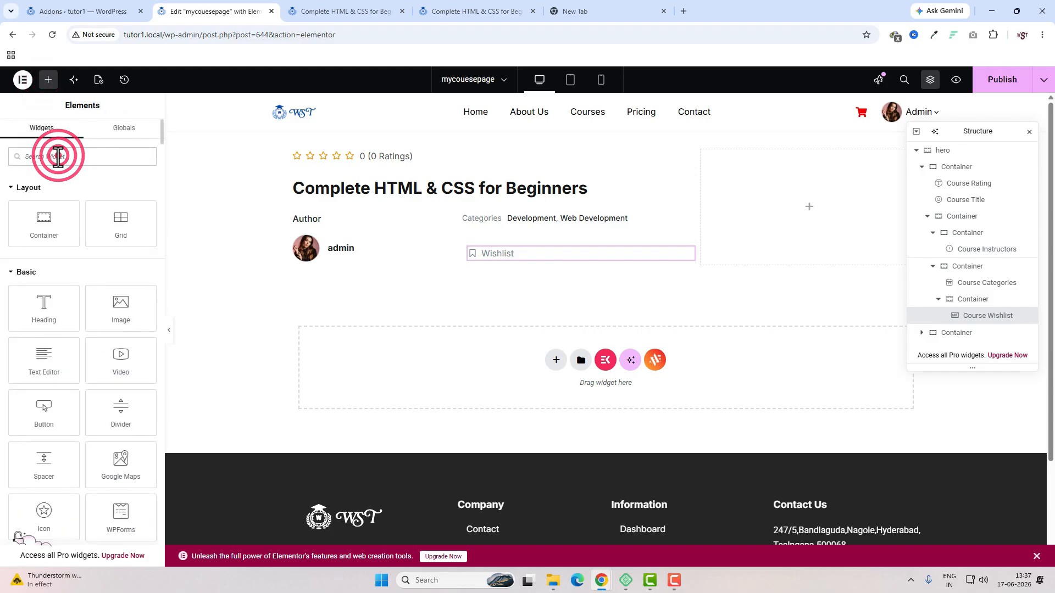
text(social)
drag(141, 197, 505, 258)
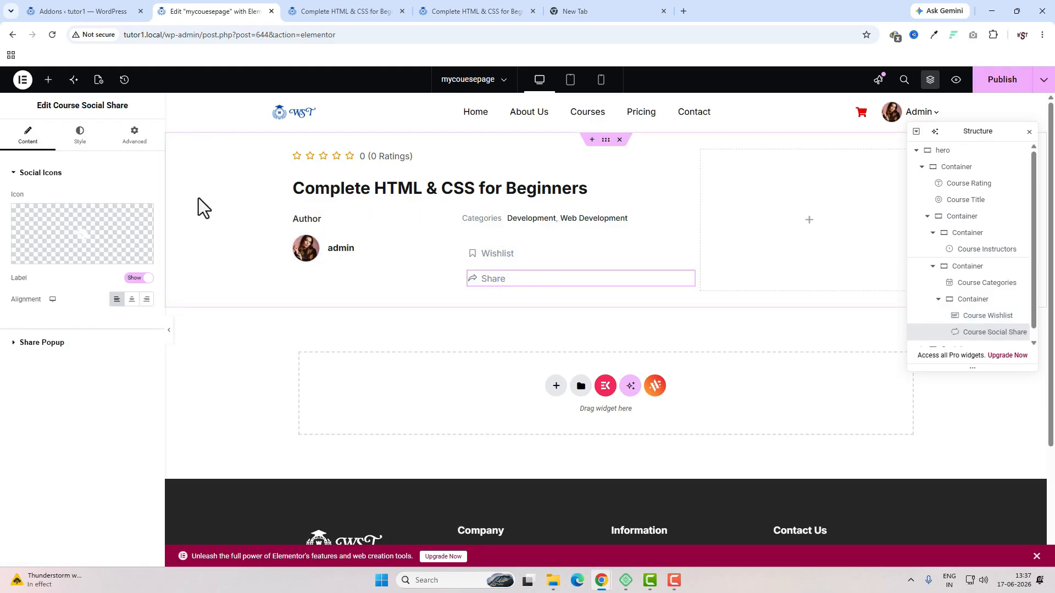
click(133, 141)
click(120, 284)
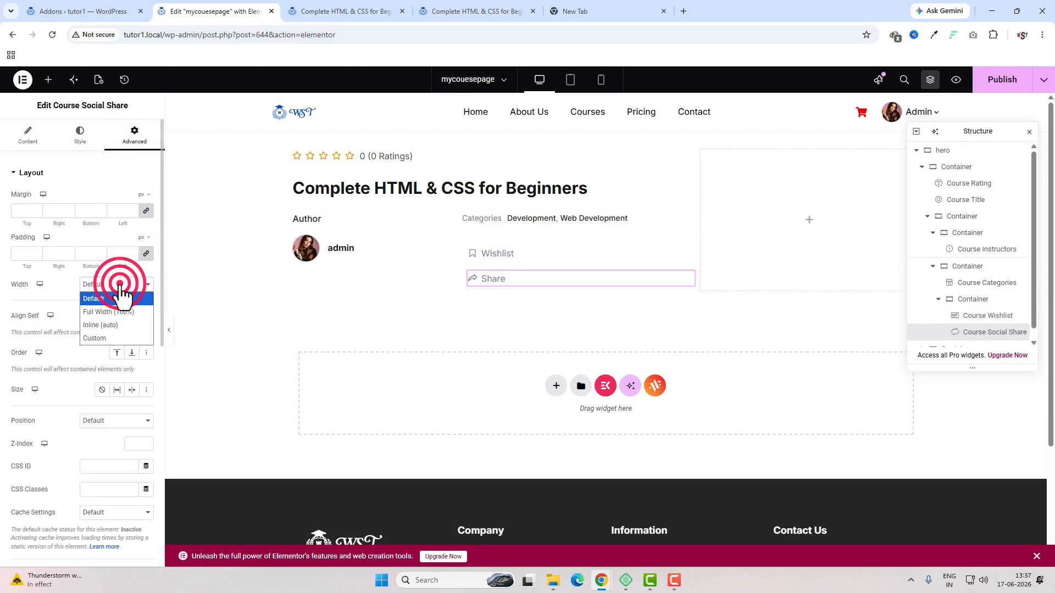
click(117, 328)
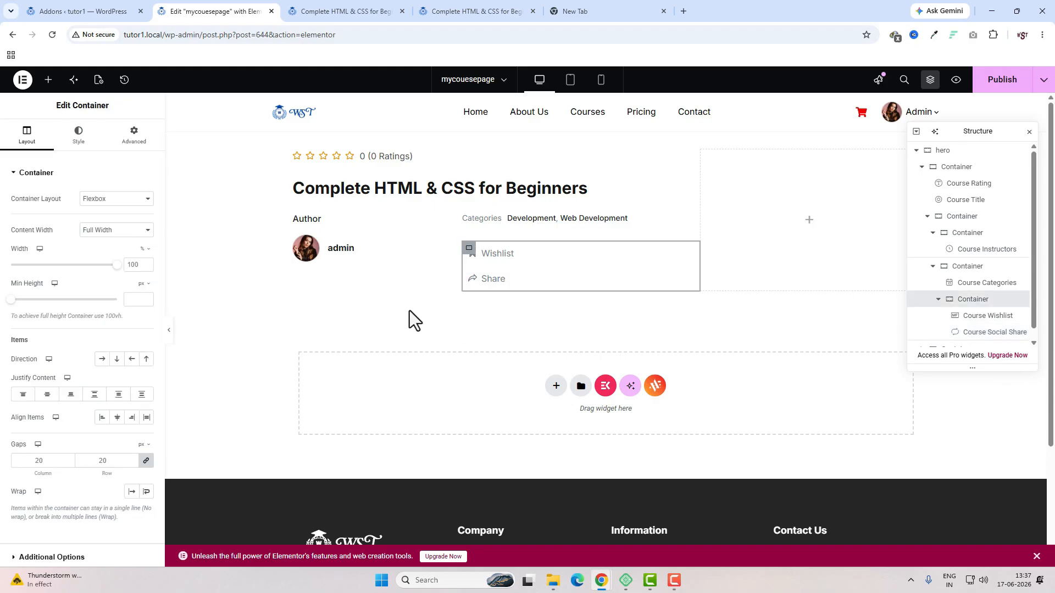
- Set the wishlist and share container's direction to Row - horizontal and compare with the free-lms course page
click(978, 300)
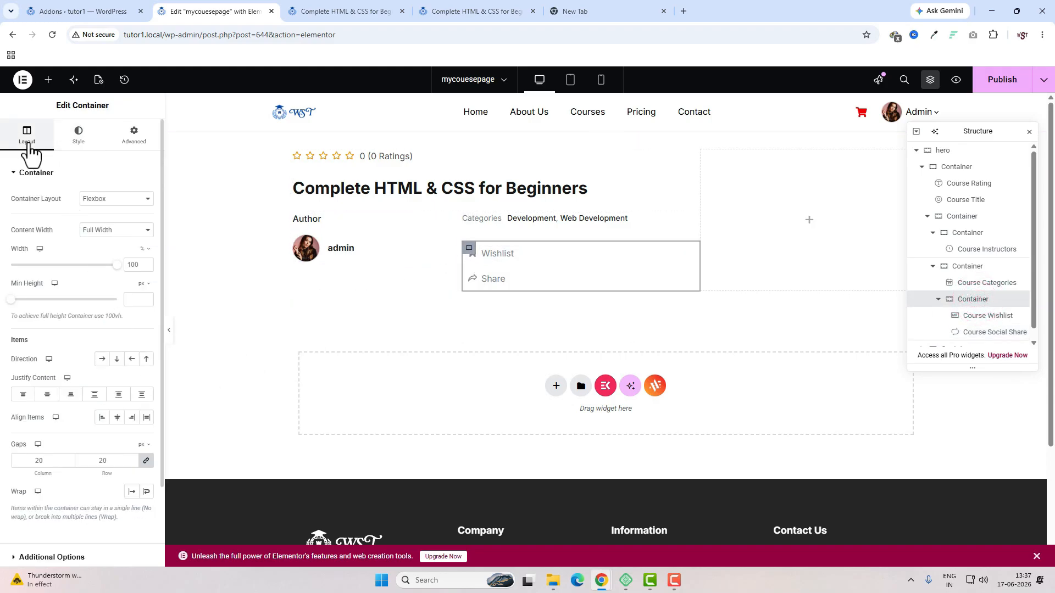
click(102, 360)
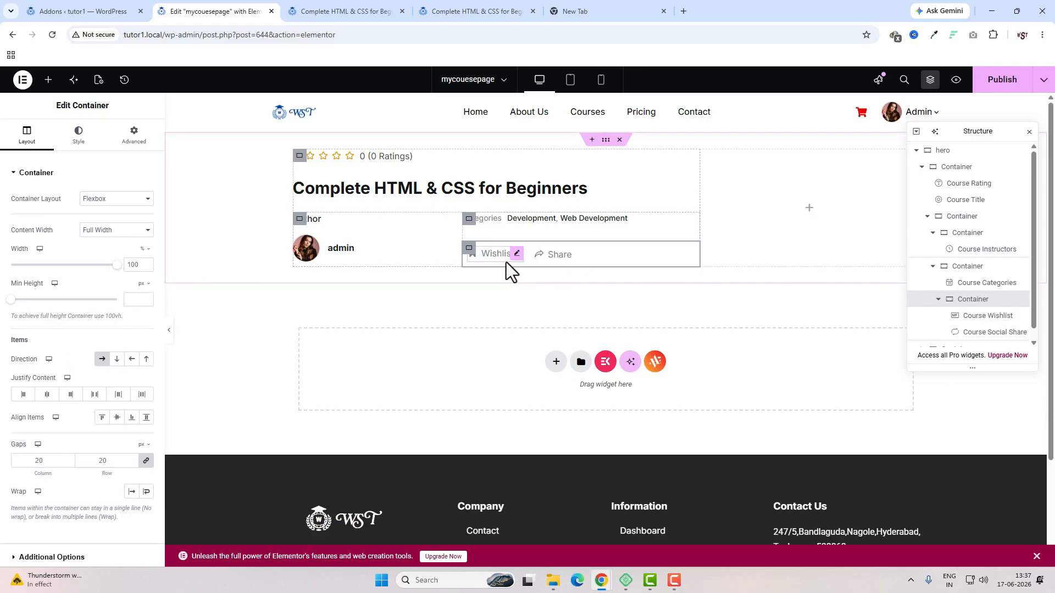
click(457, 9)
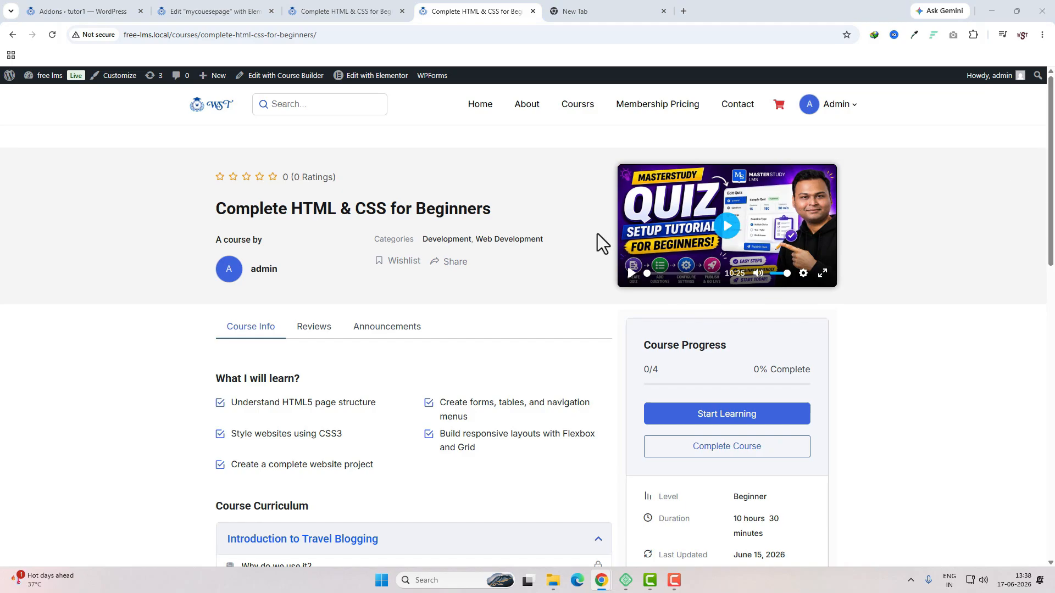
- Search the widgets for "thu" and place Course Thumbnail in the hero's empty second column
click(215, 12)
click(810, 209)
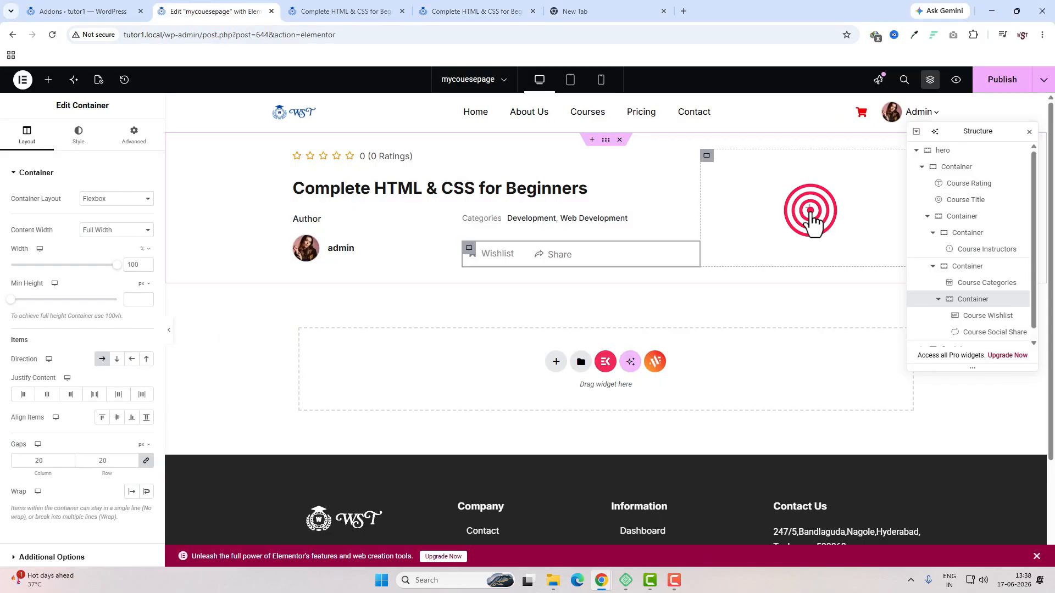
click(83, 160)
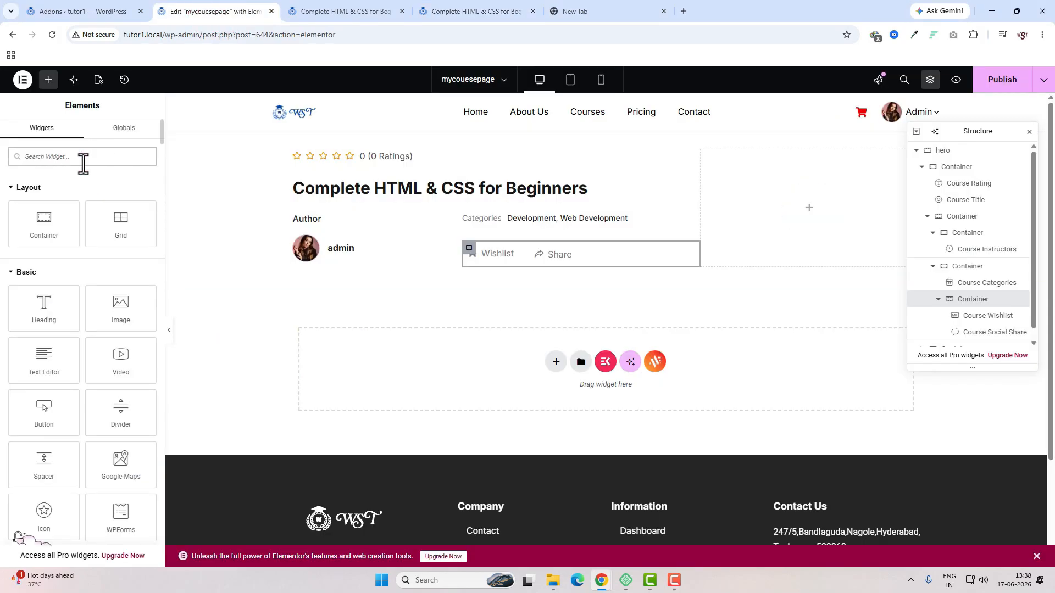
text(thu)
drag(60, 206, 847, 208)
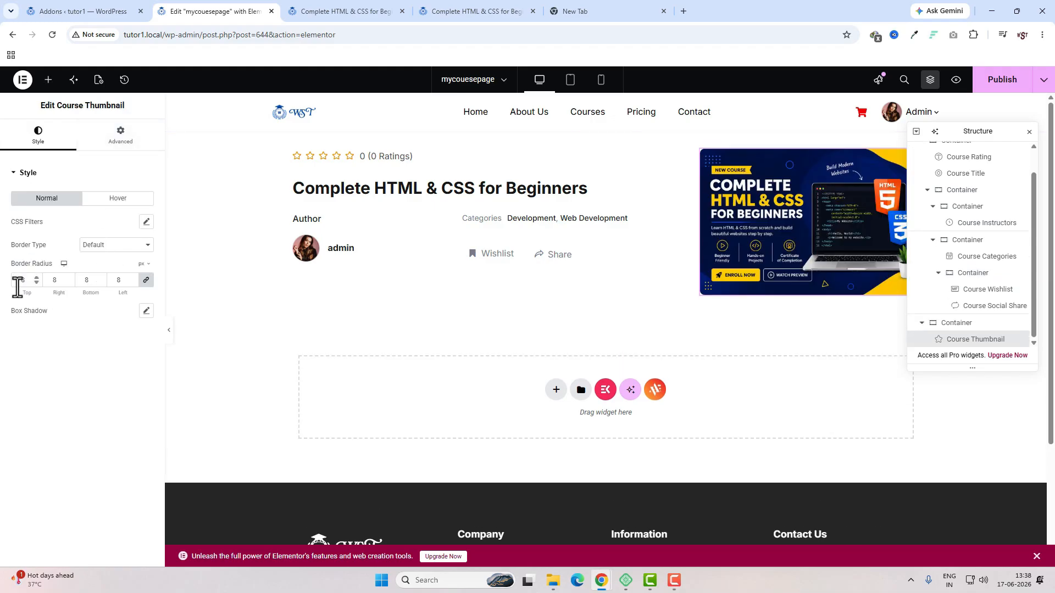
- Give the Course Thumbnail 5 px padding on all sides and turn on its box shadow
click(121, 142)
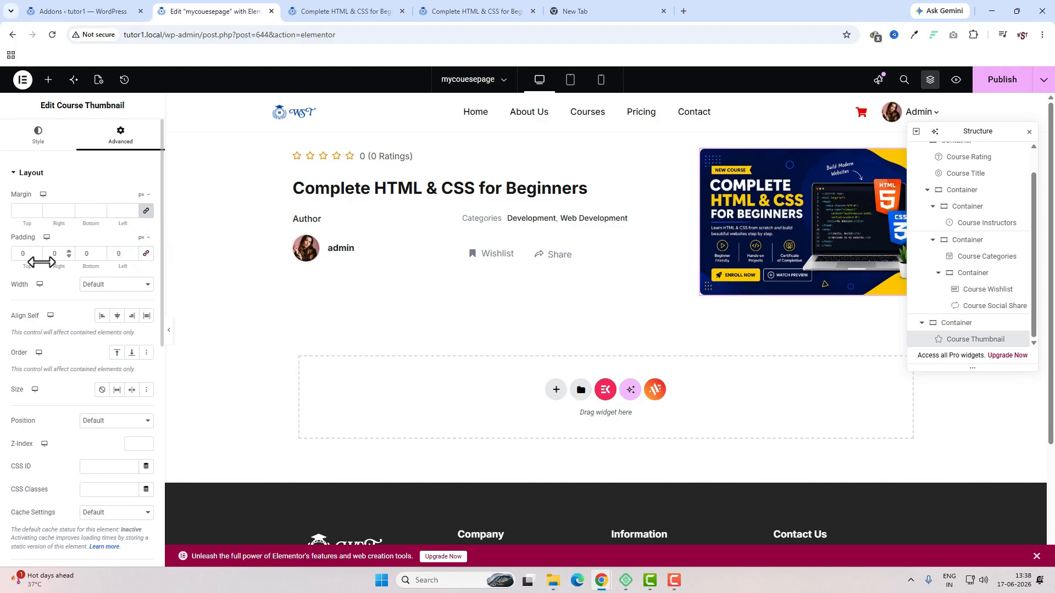
double_click(27, 257)
scroll(66, 325, down, 10)
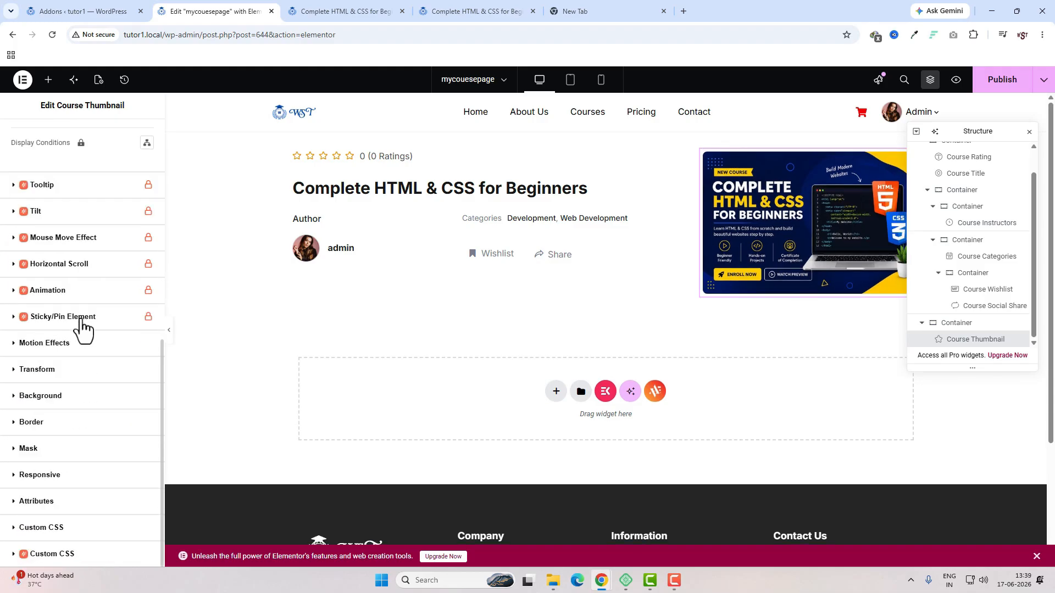
click(48, 422)
scroll(103, 427, down, 2)
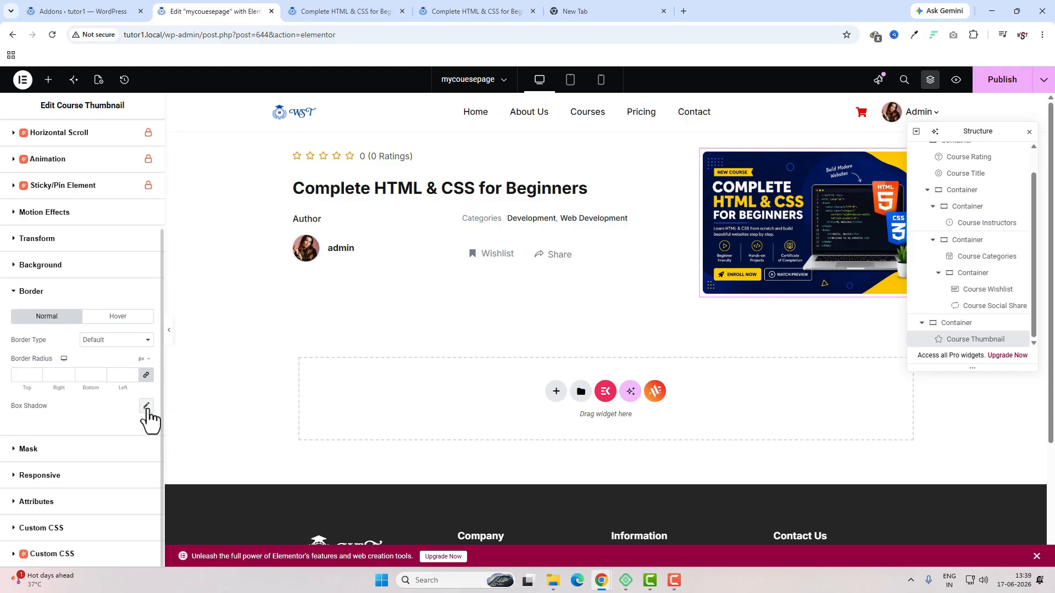
click(146, 406)
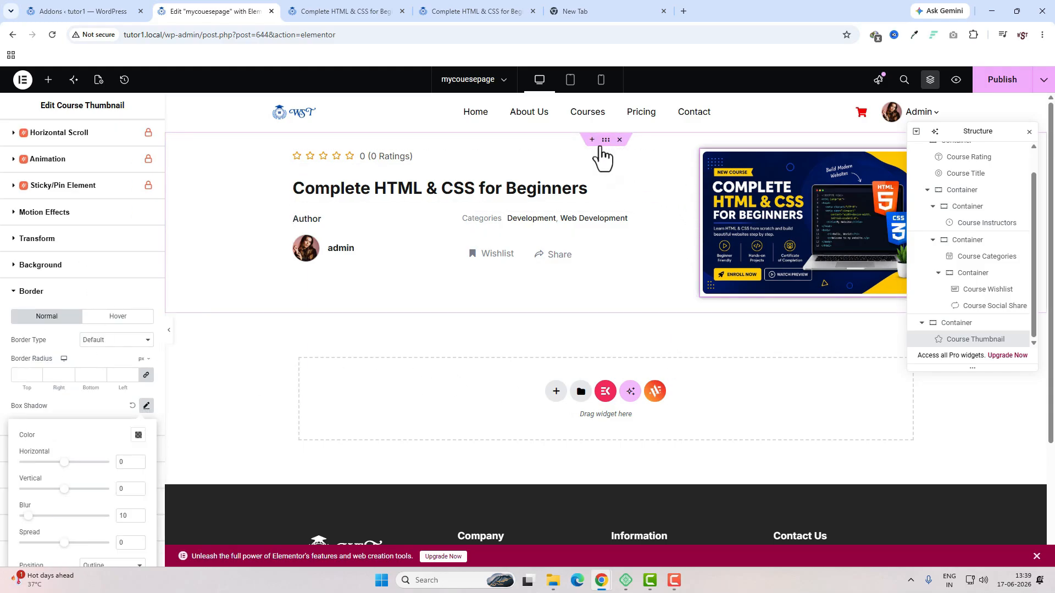
- Set the hero container's item alignment to Center
click(604, 141)
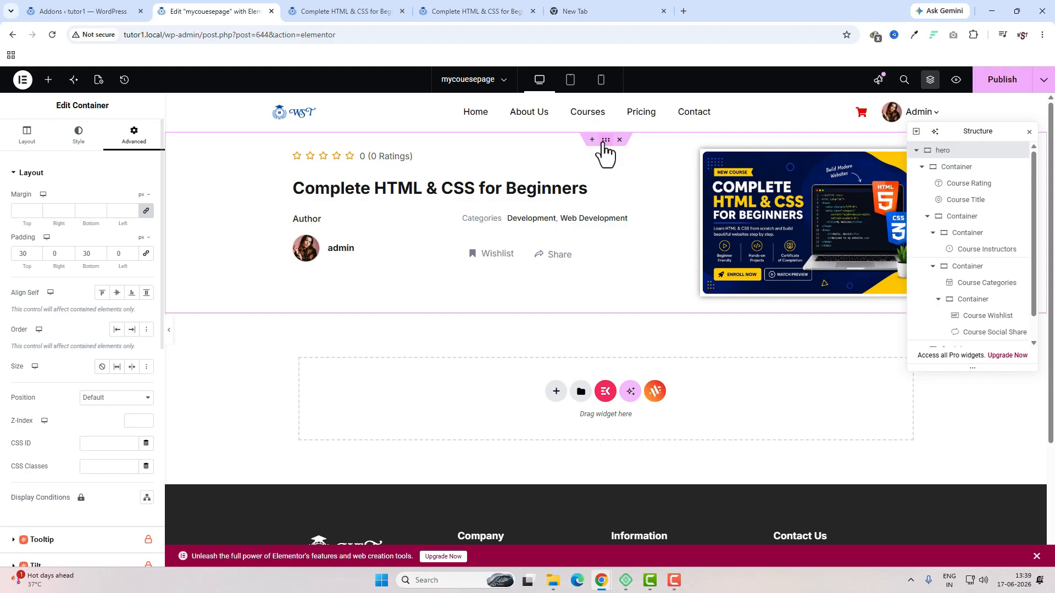
click(29, 136)
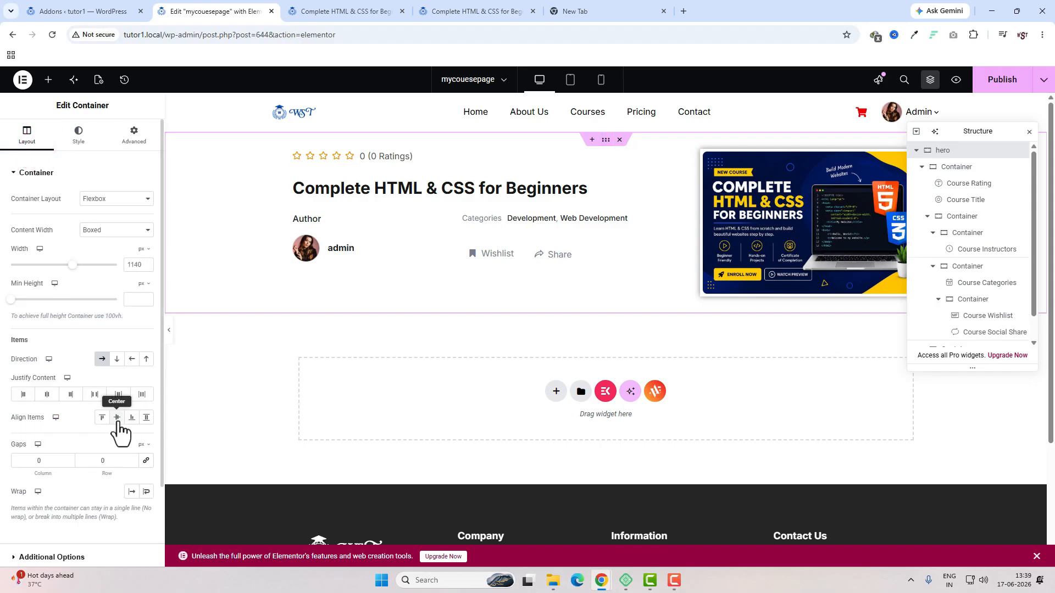
click(117, 419)
- Give the hero container a classic background in colour #F5F5F5, matching the free-lms course page
click(474, 13)
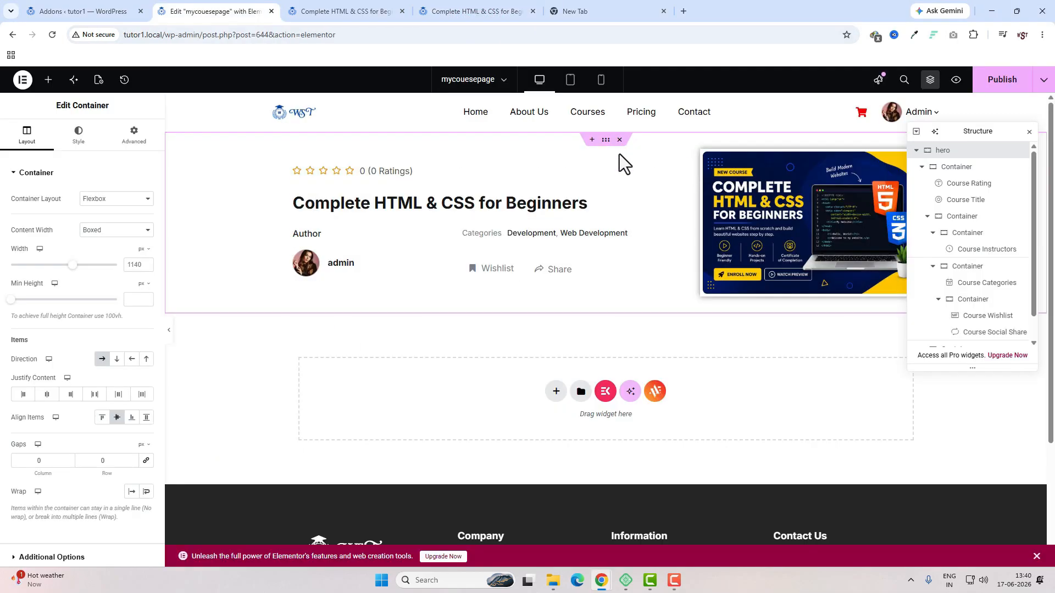
click(605, 141)
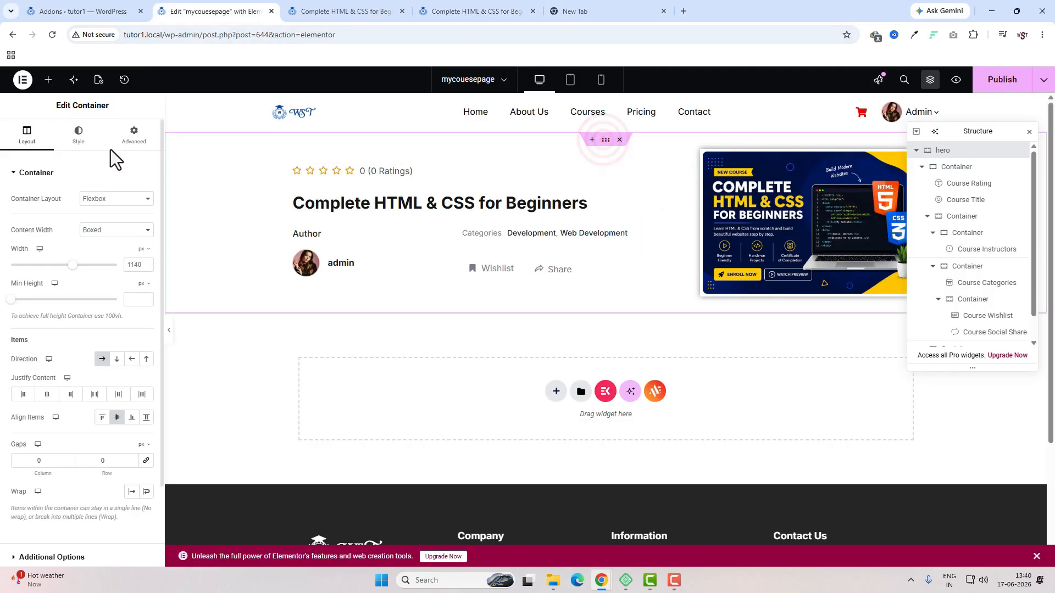
click(83, 138)
click(102, 223)
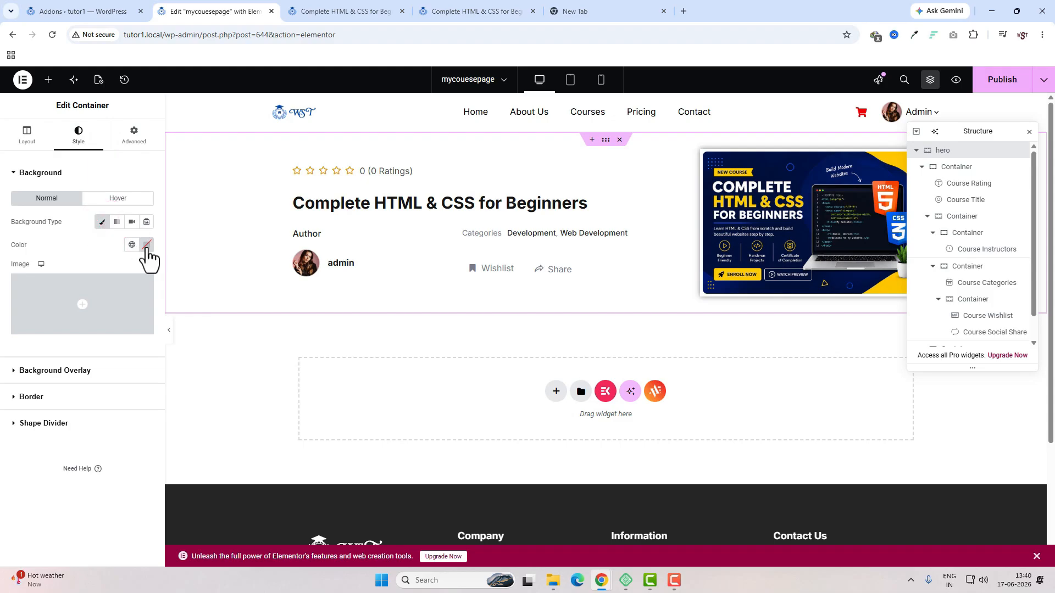
click(146, 245)
text(#F5F5F5)
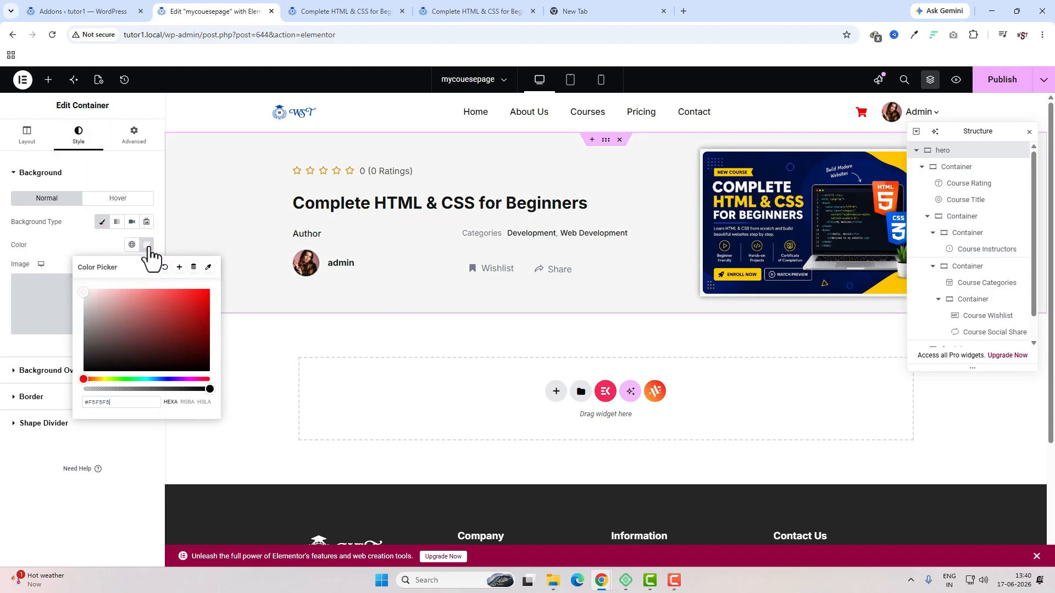
click(41, 483)
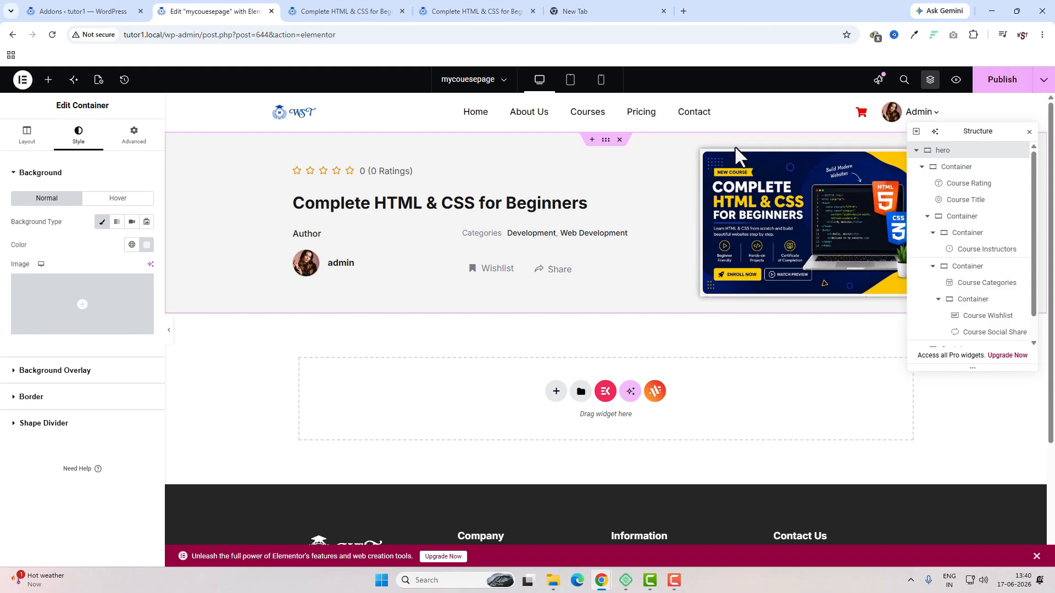
- Set the Course Thumbnail's padding to 0 on all sides
click(709, 157)
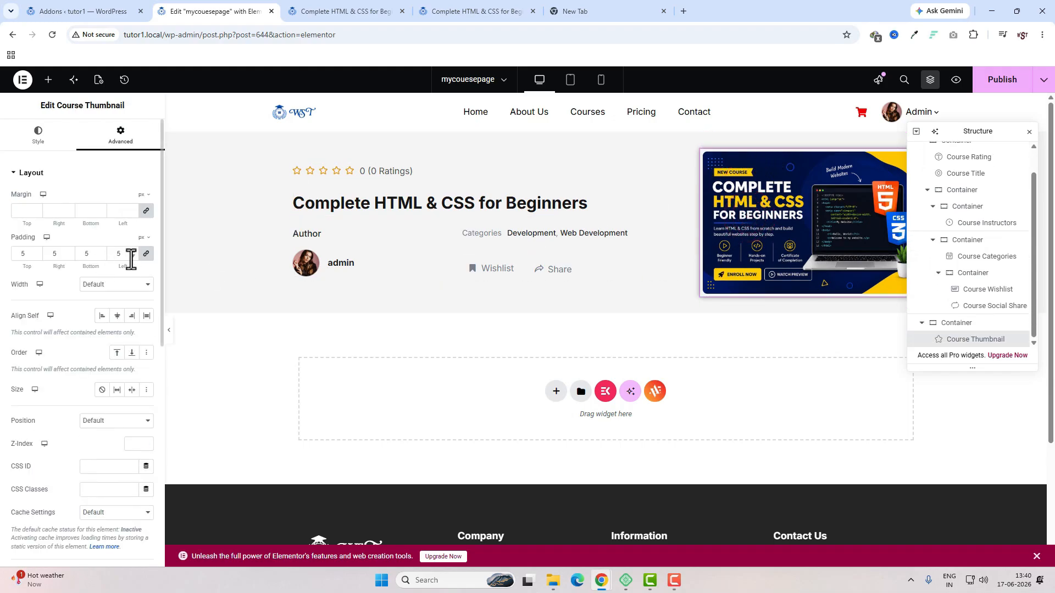
drag(26, 254, 10, 259)
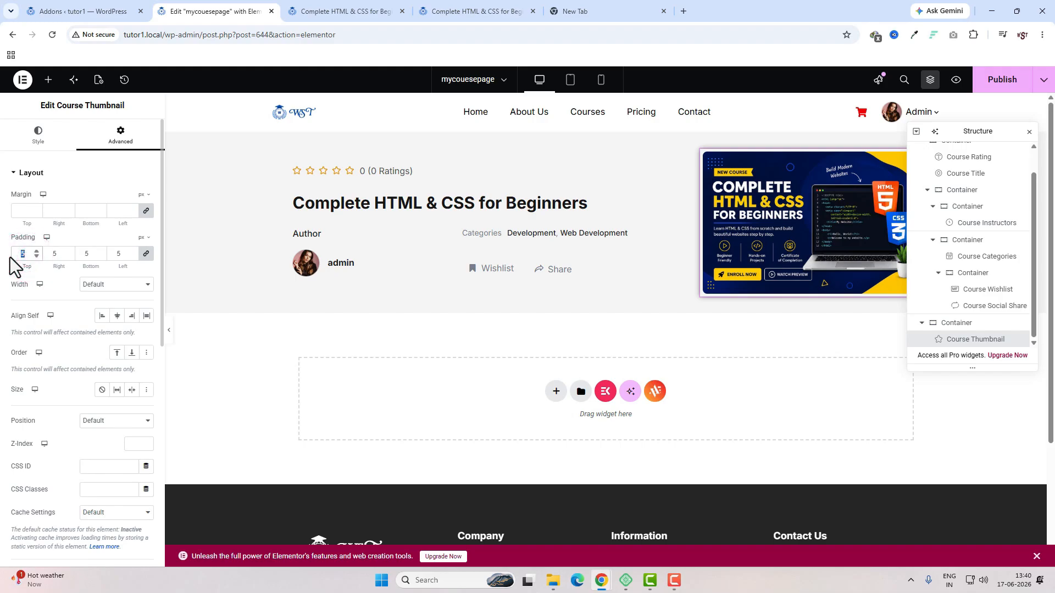
text(0)
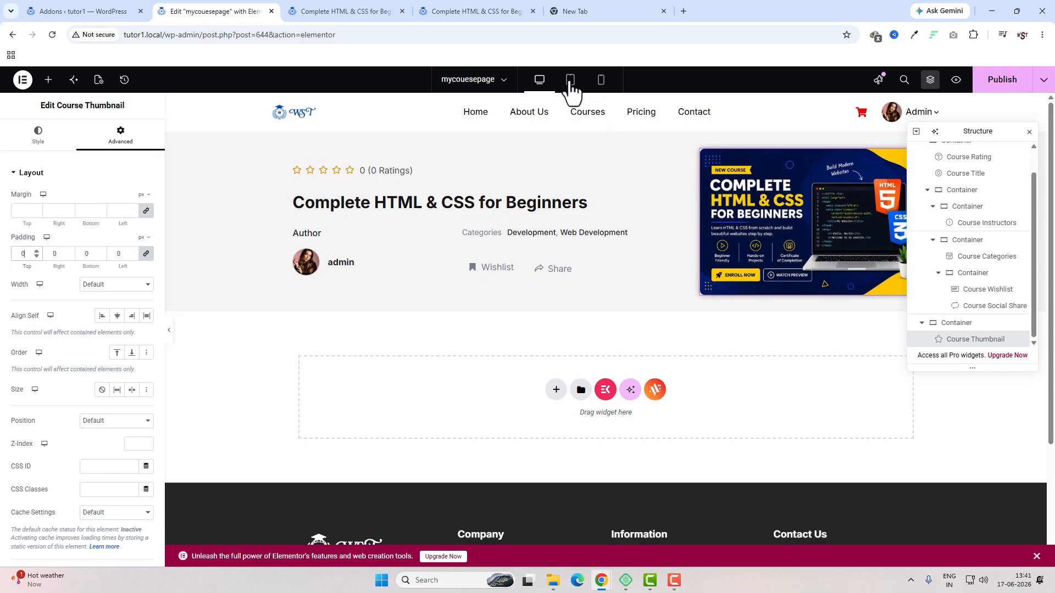
- In the tablet view, set the hero container's direction to Column - reversed
click(571, 79)
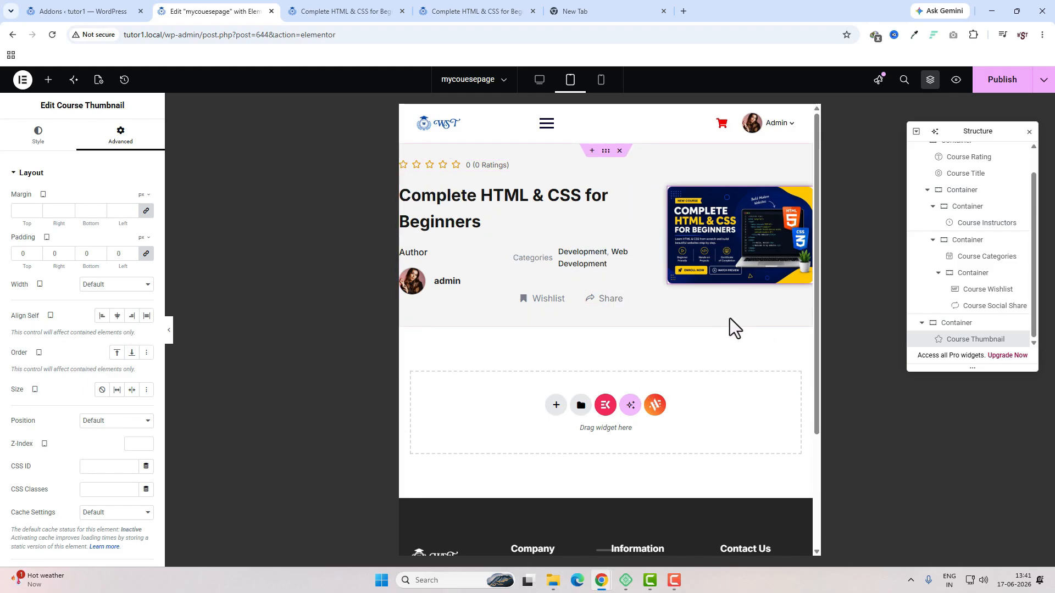
scroll(989, 280, up, 2)
click(957, 152)
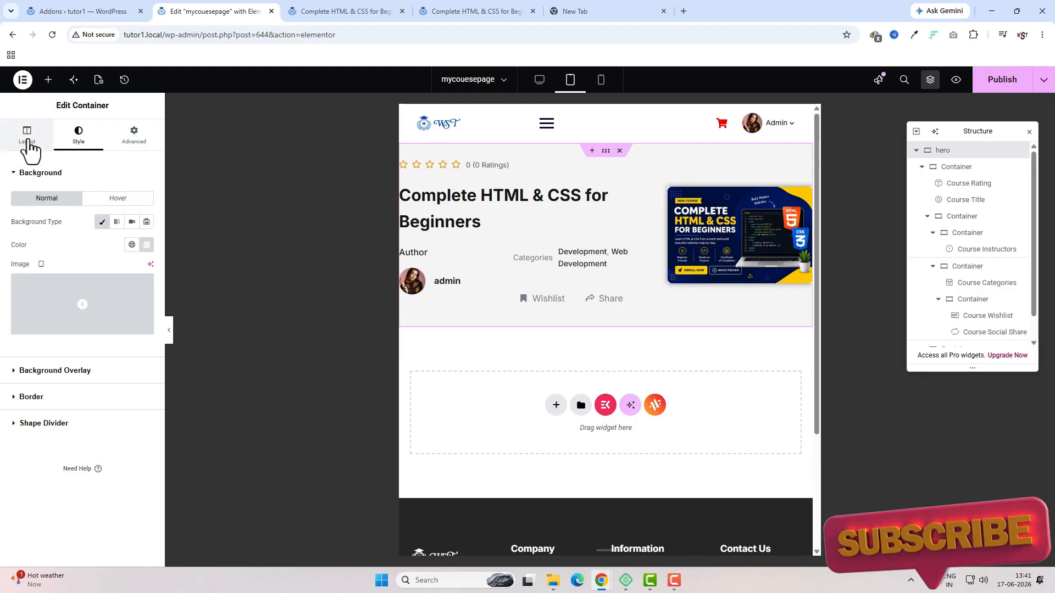
click(23, 140)
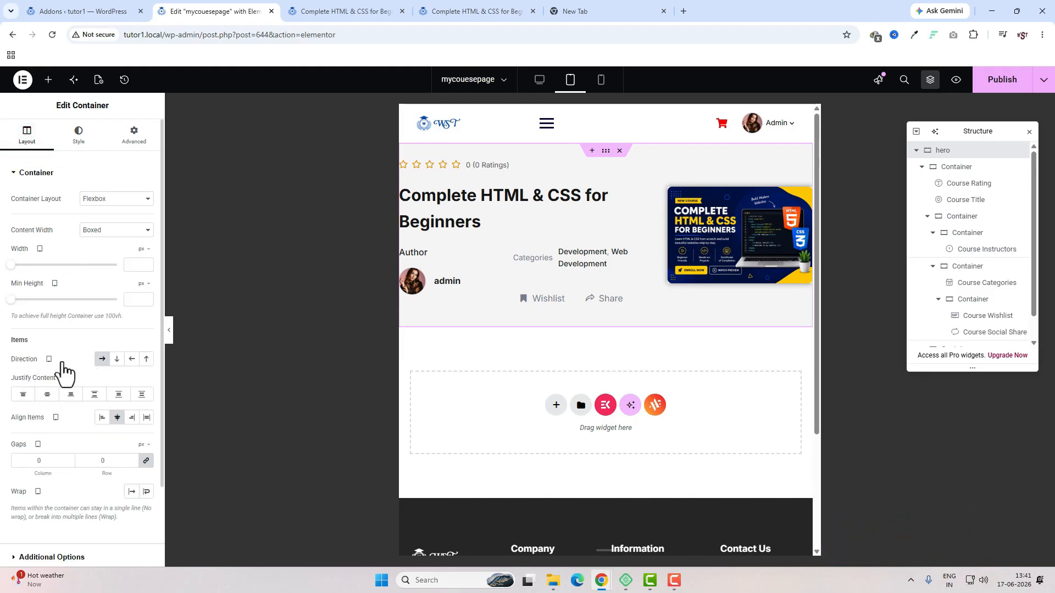
click(146, 360)
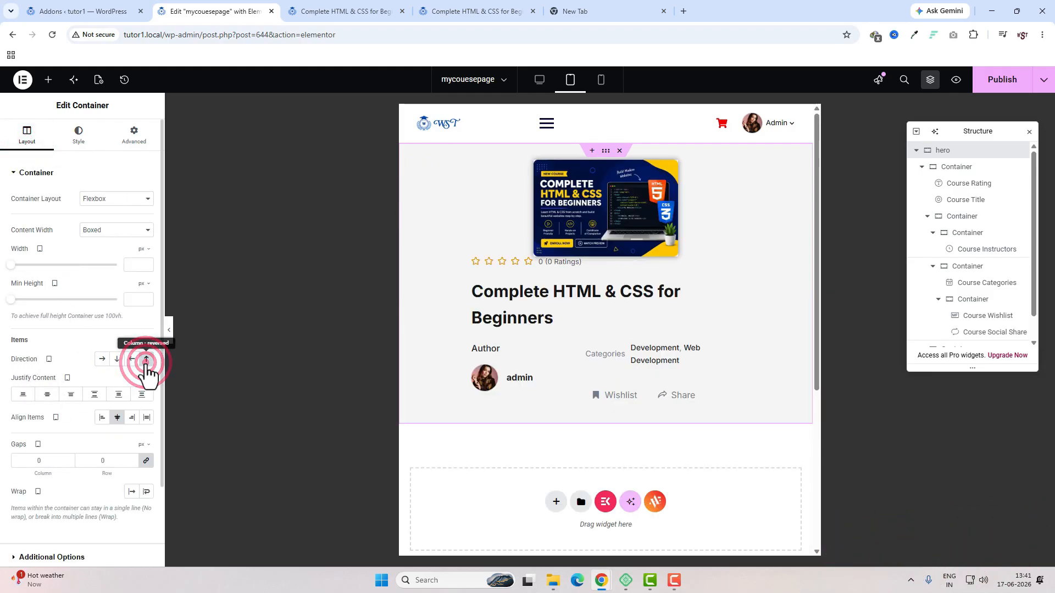
- Set the course thumbnail container's tablet width to 100%
click(541, 171)
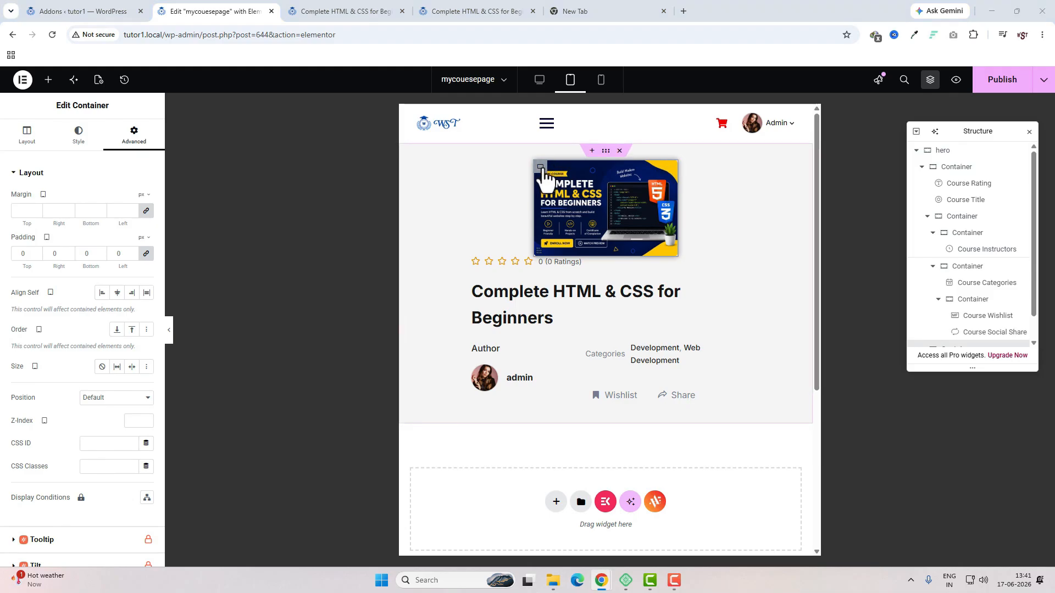
click(542, 172)
click(6, 144)
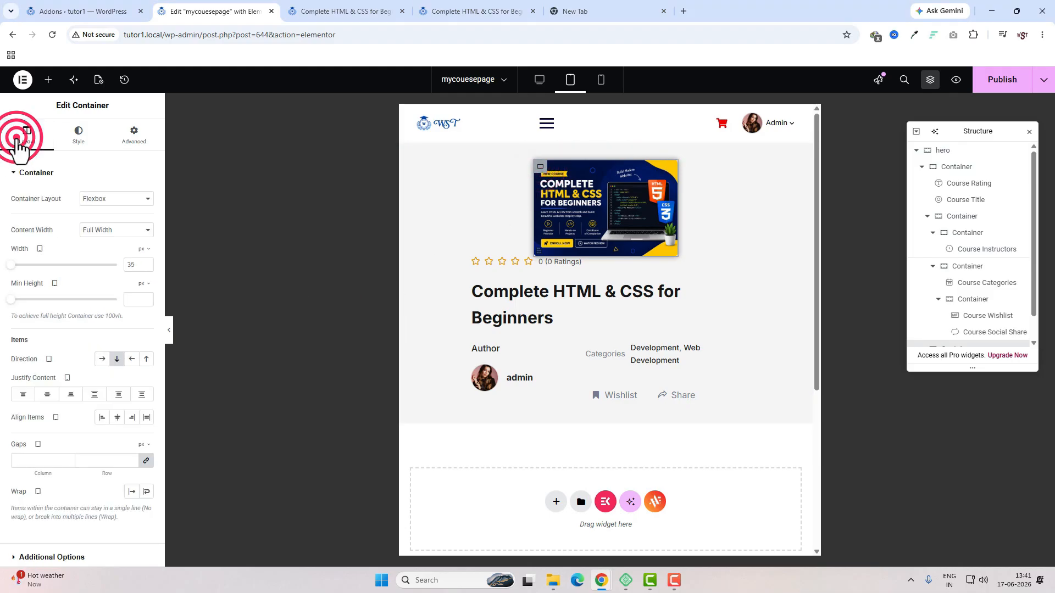
click(142, 250)
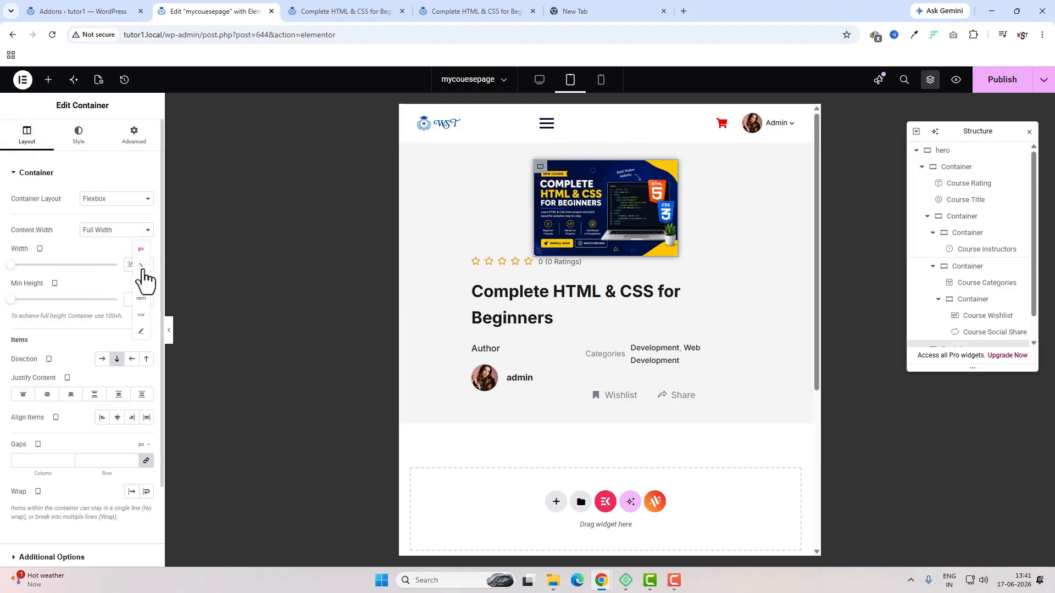
click(141, 264)
drag(48, 265, 127, 268)
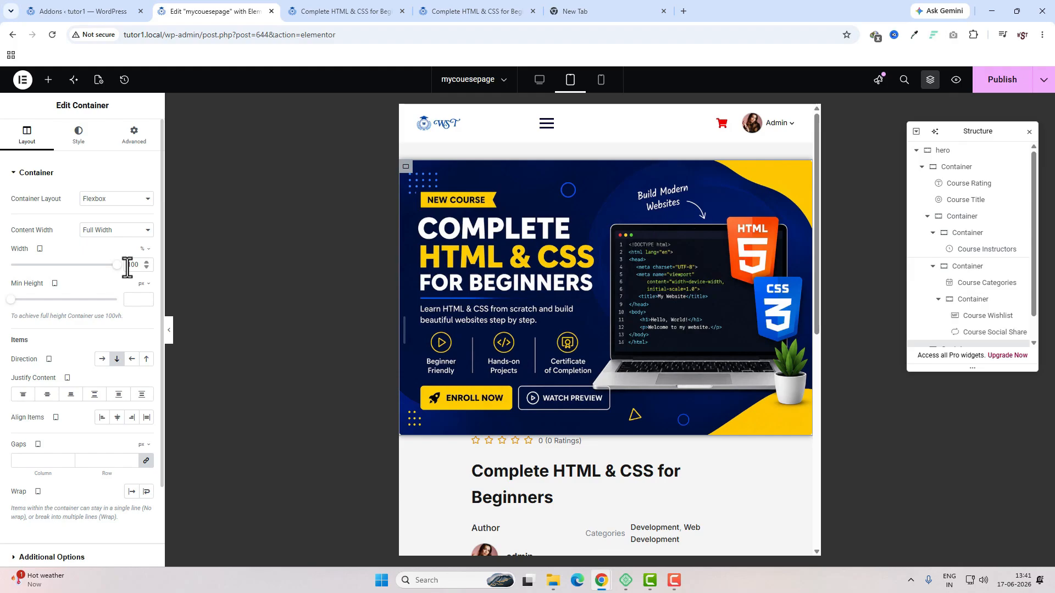
- Set the tablet width of the container holding the course rating, title and author details to 100%
click(478, 442)
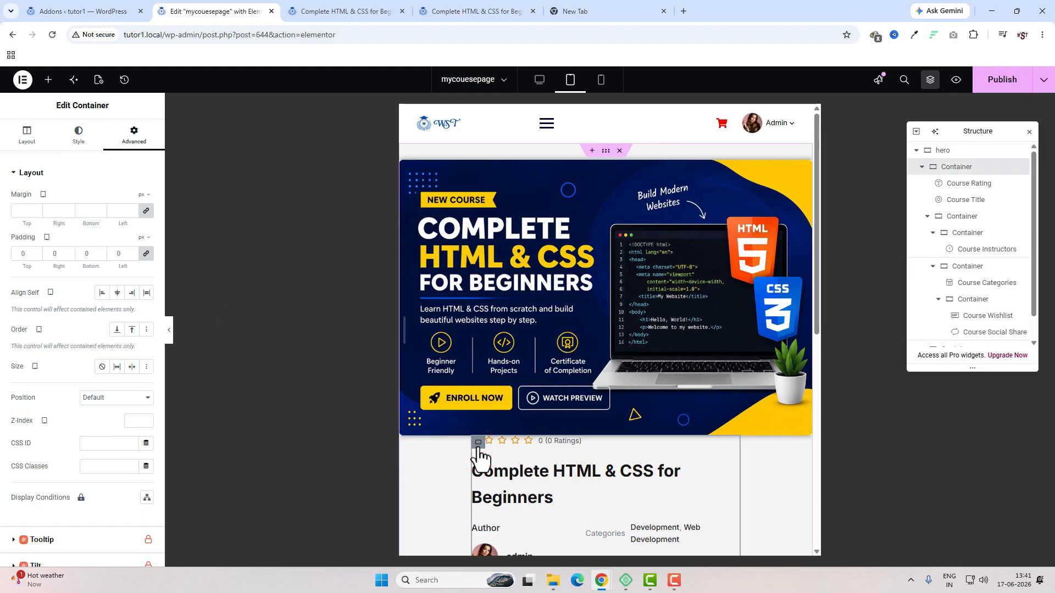
click(27, 136)
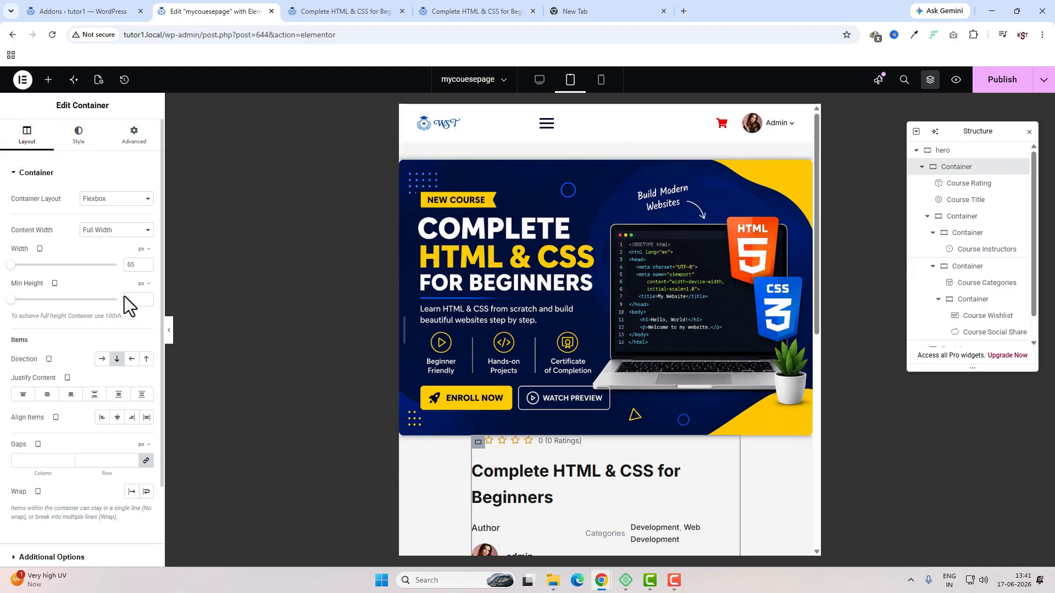
click(144, 250)
click(141, 266)
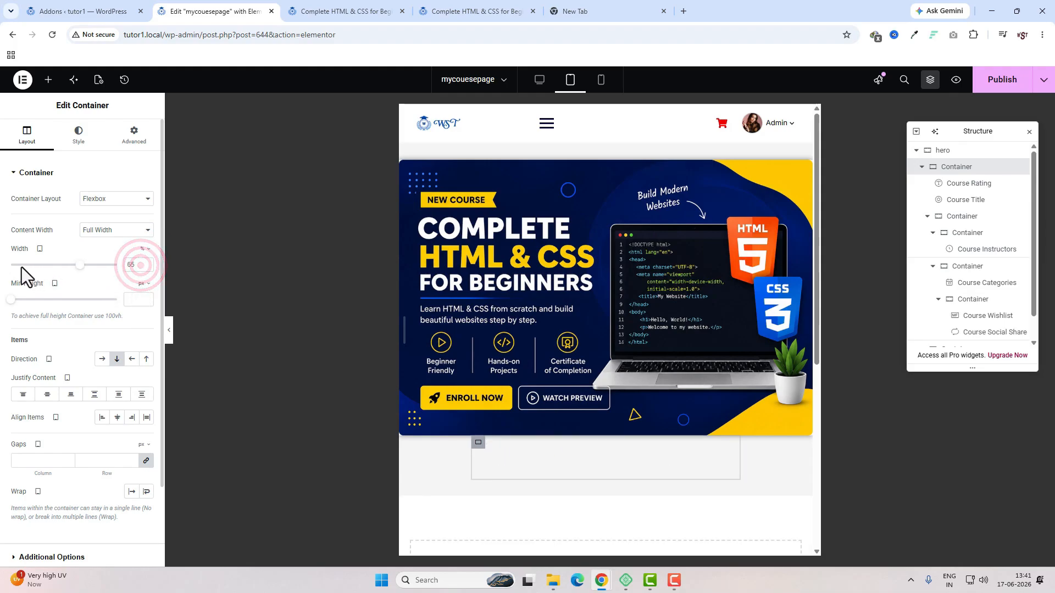
drag(79, 266, 141, 271)
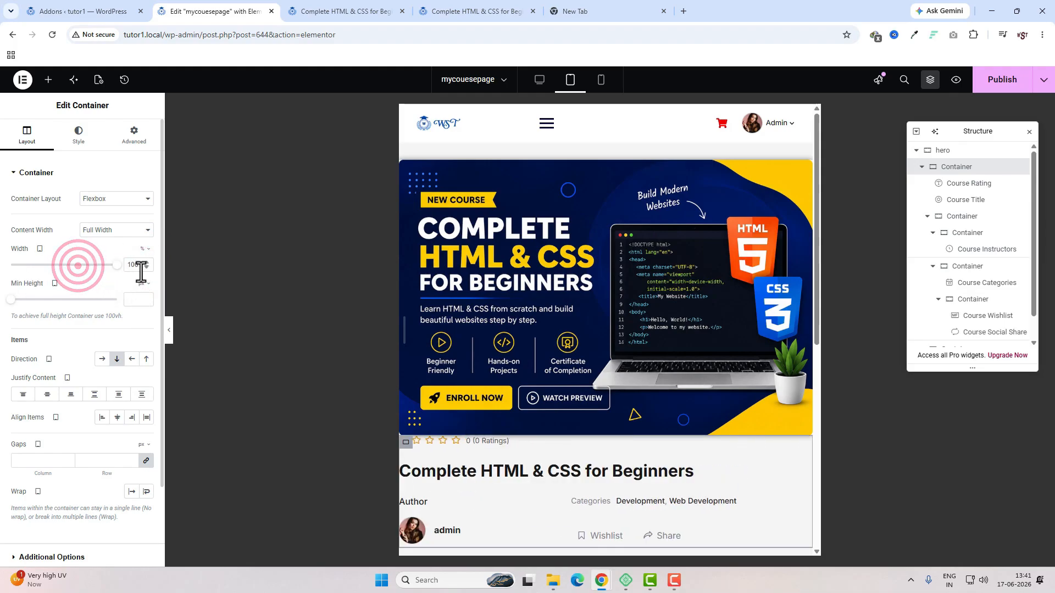
- Give the course details container tablet padding of 30 px at top and bottom and 10 px at right and left
click(130, 148)
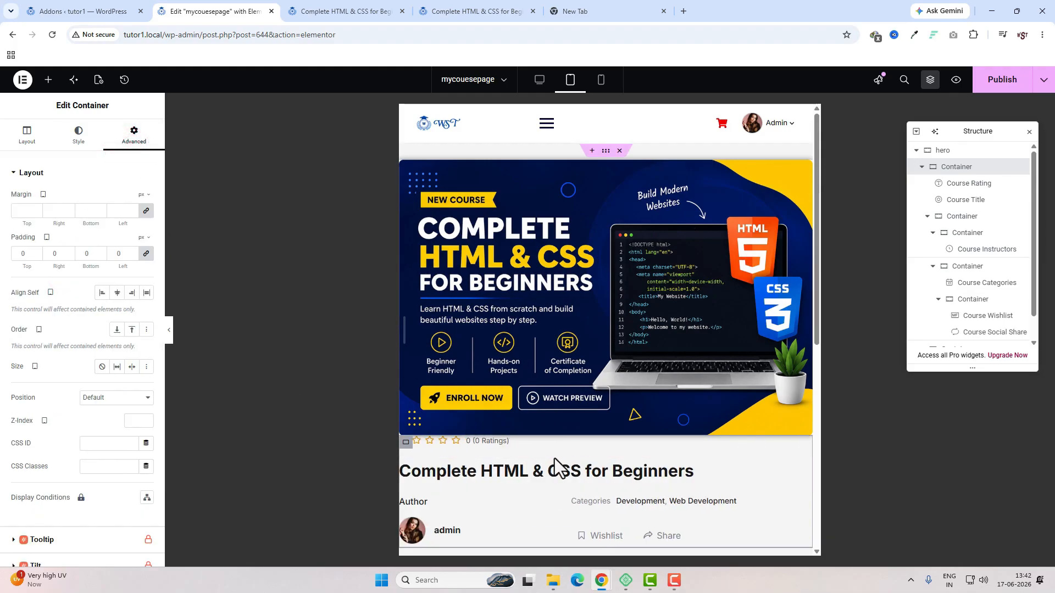
click(27, 253)
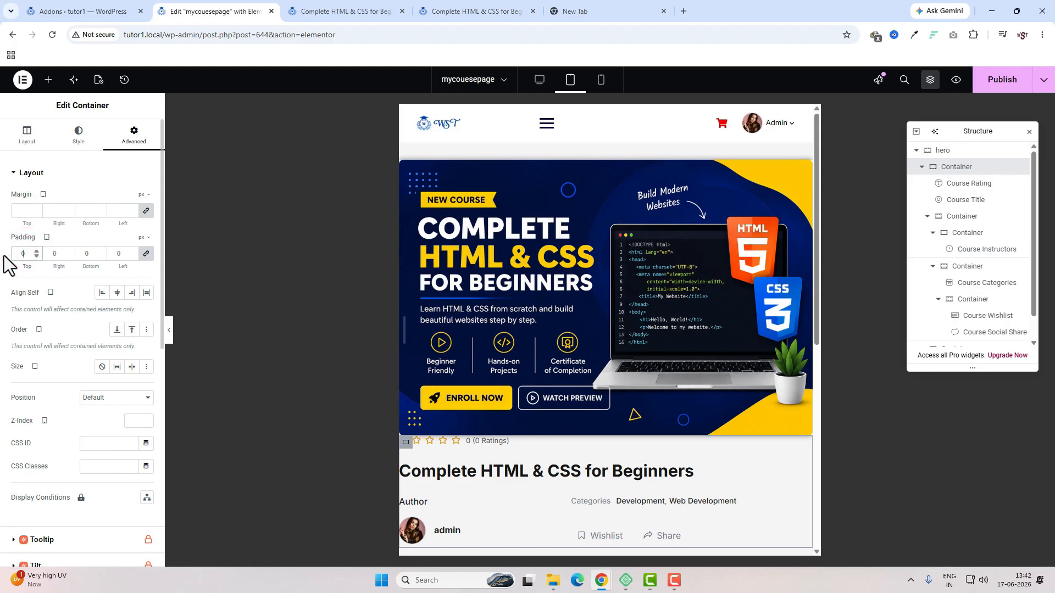
text(30)
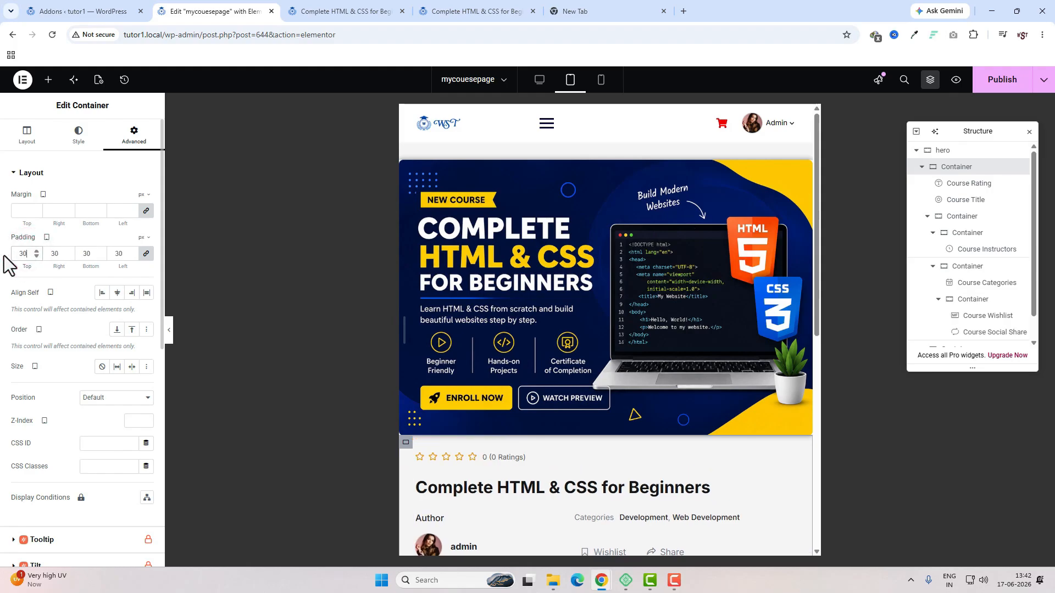
click(146, 254)
click(55, 254)
click(55, 253)
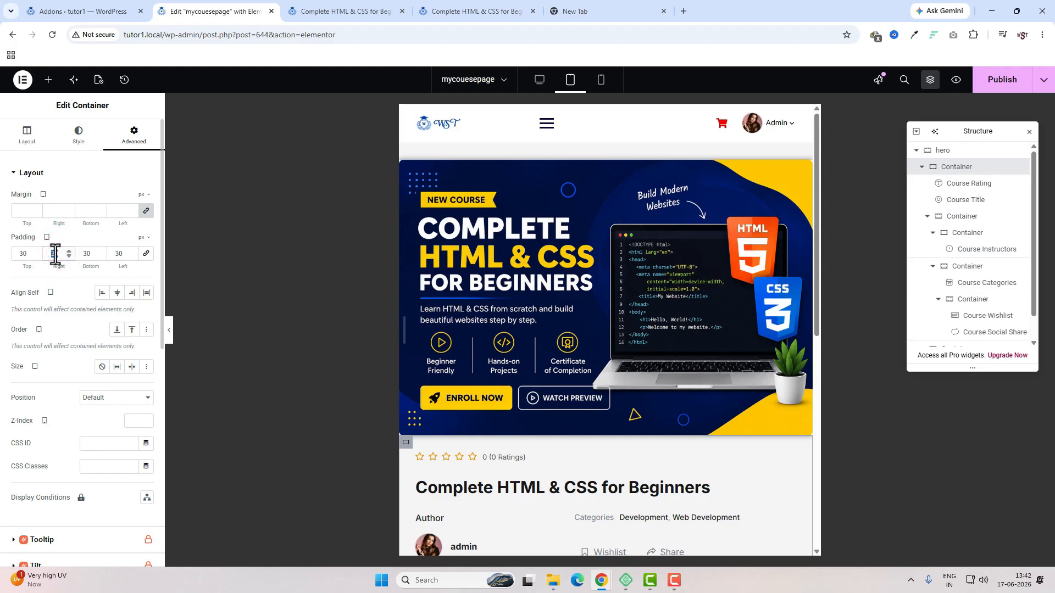
text(10)
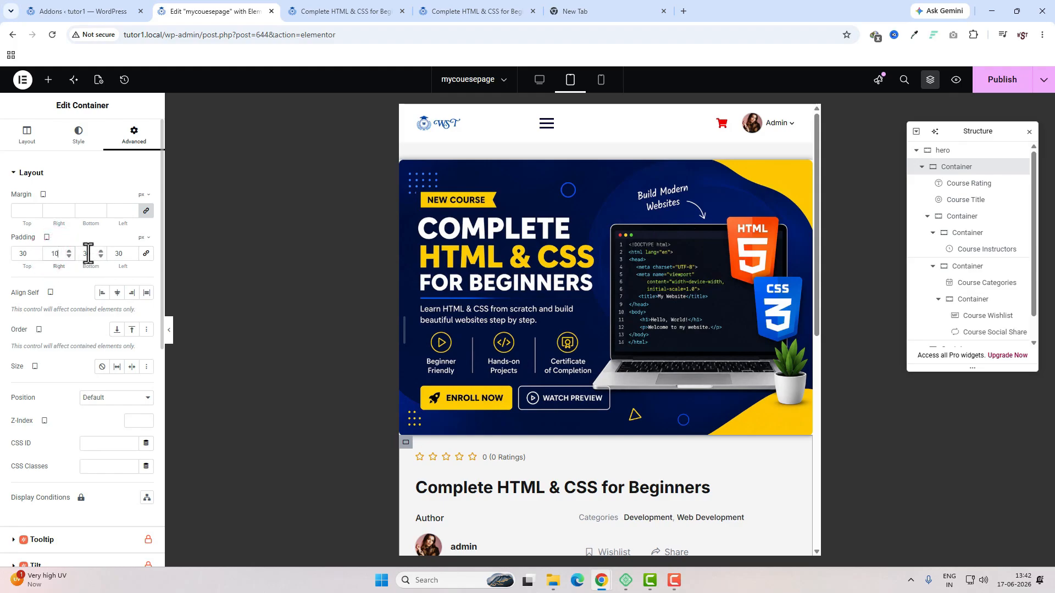
double_click(120, 257)
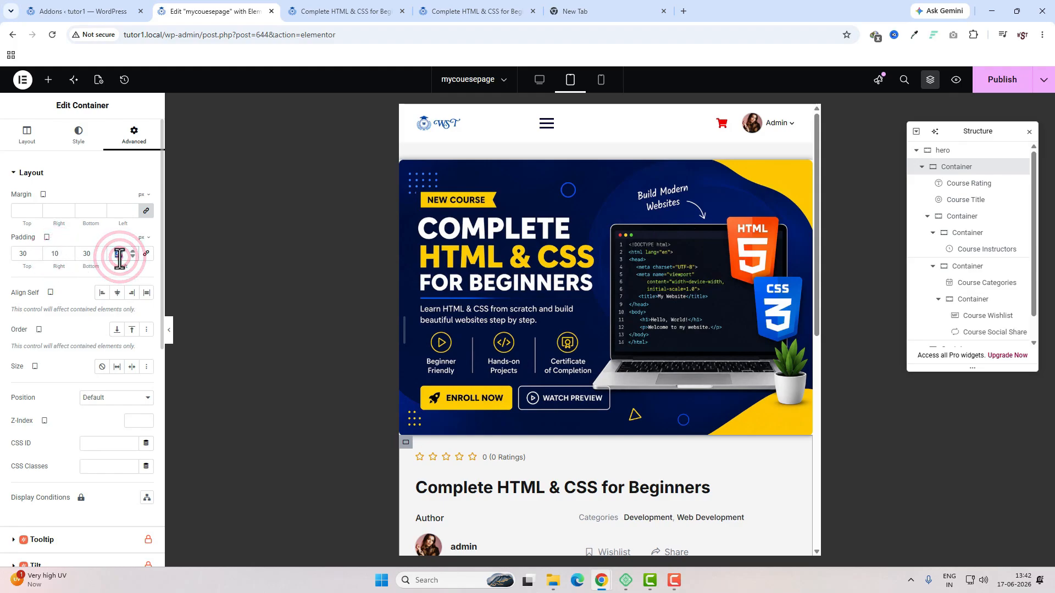
text(1)
text(0)
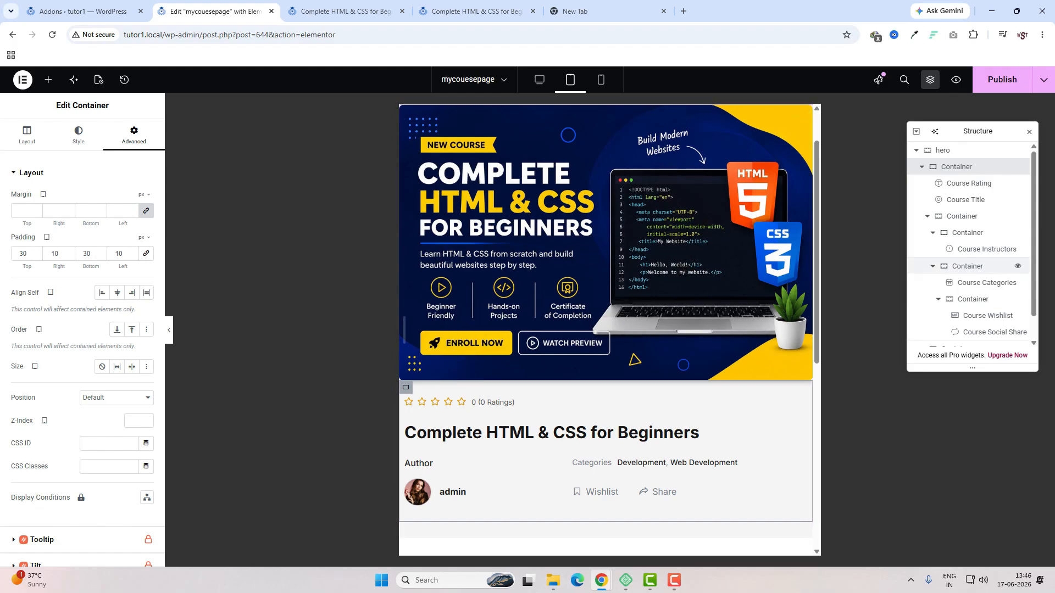
- Give the course thumbnail container tablet padding of 5 px at top and bottom and 10 px at right and left
scroll(1003, 283, down, 1)
click(953, 323)
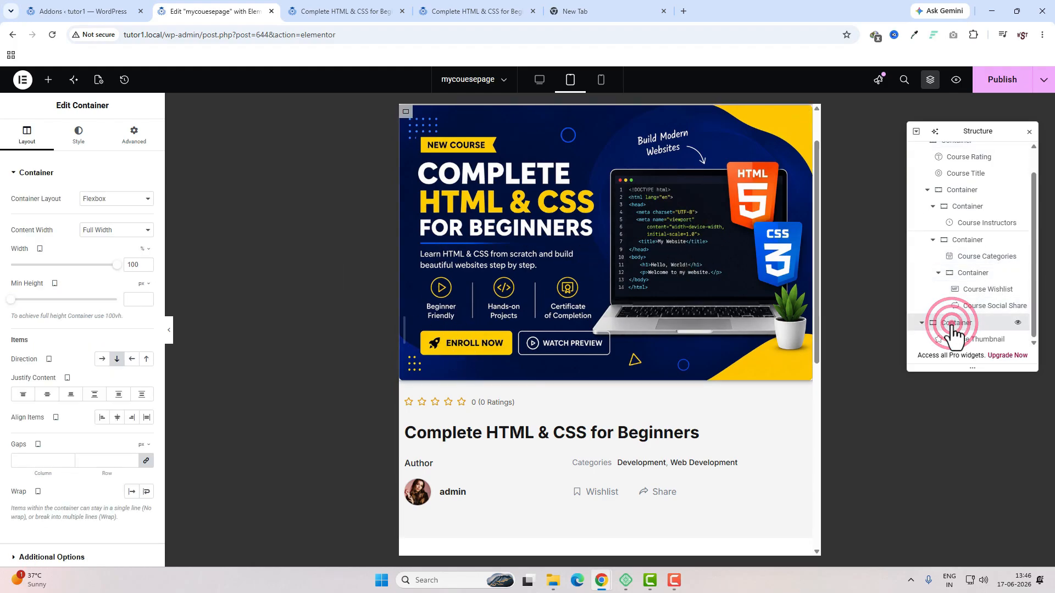
click(139, 138)
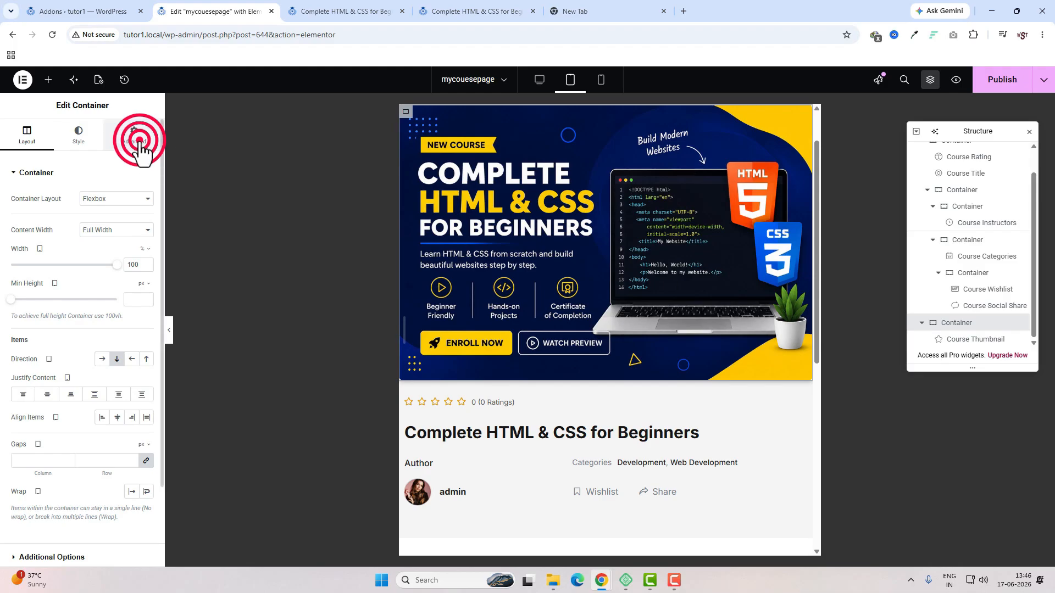
click(31, 254)
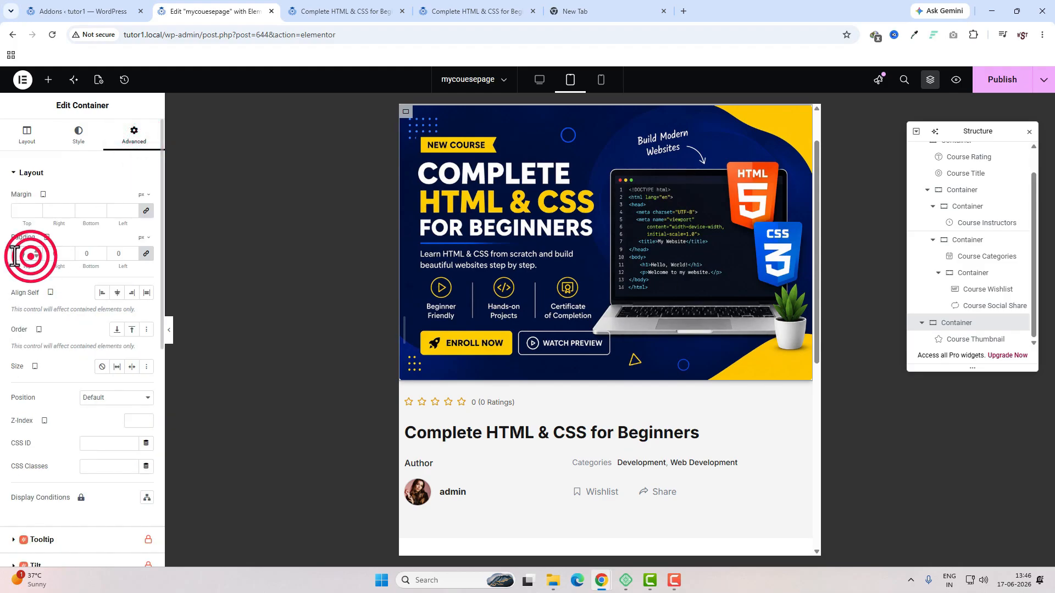
click(146, 253)
click(24, 254)
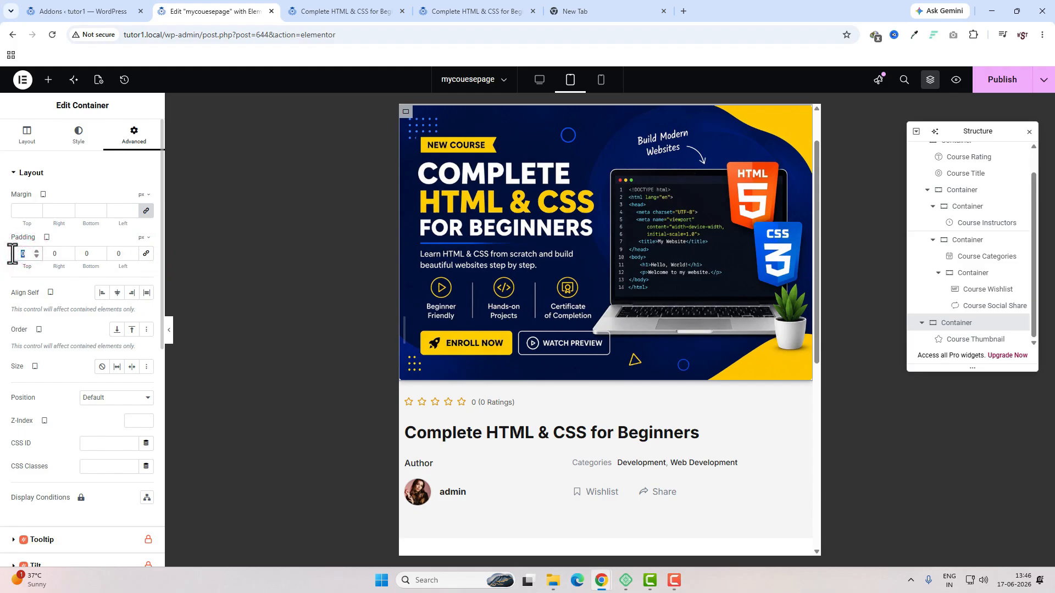
text(5)
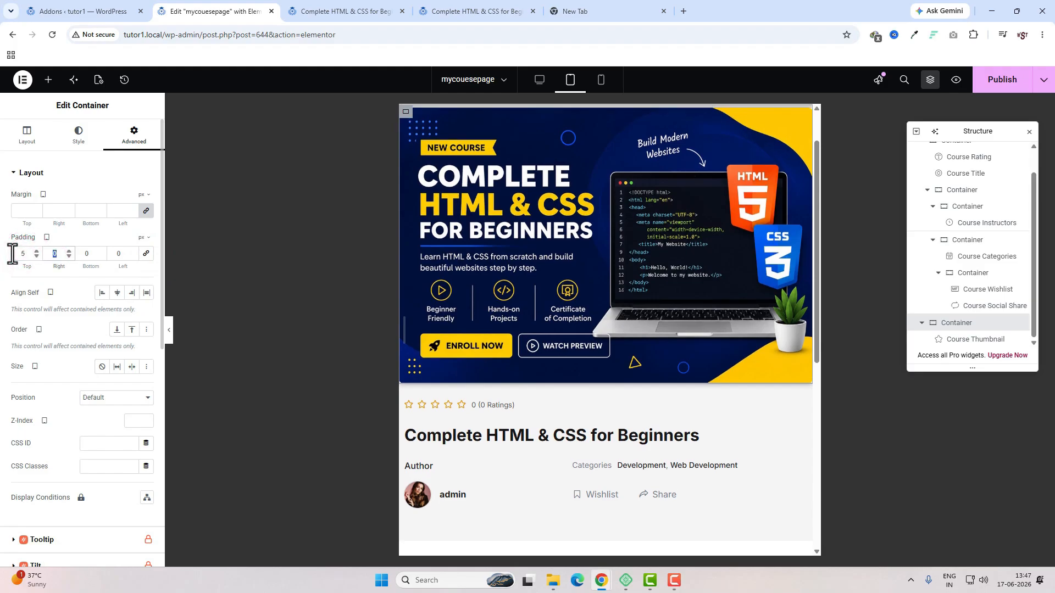
text(10)
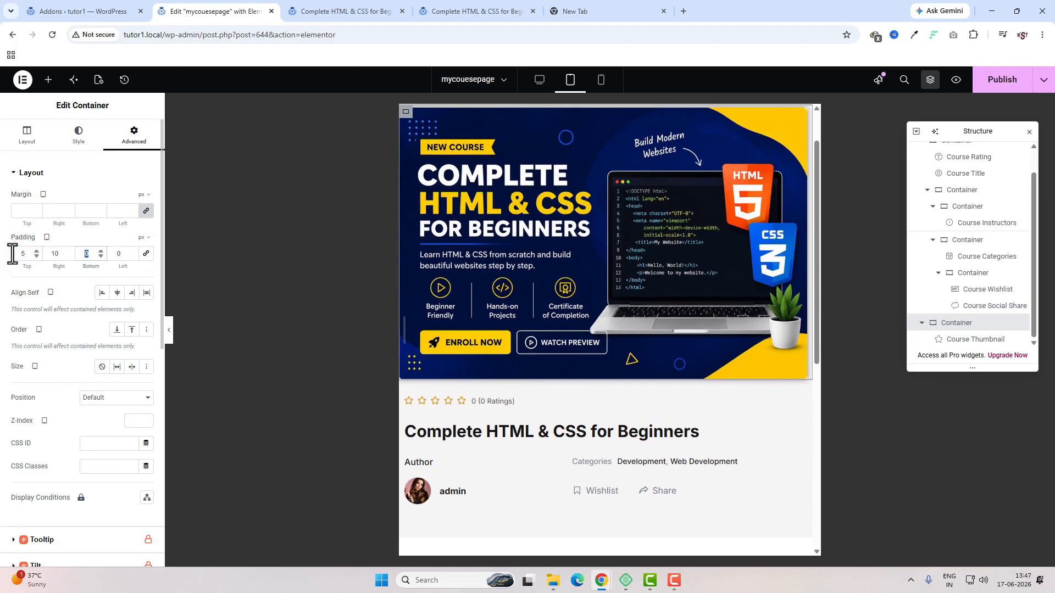
text(5)
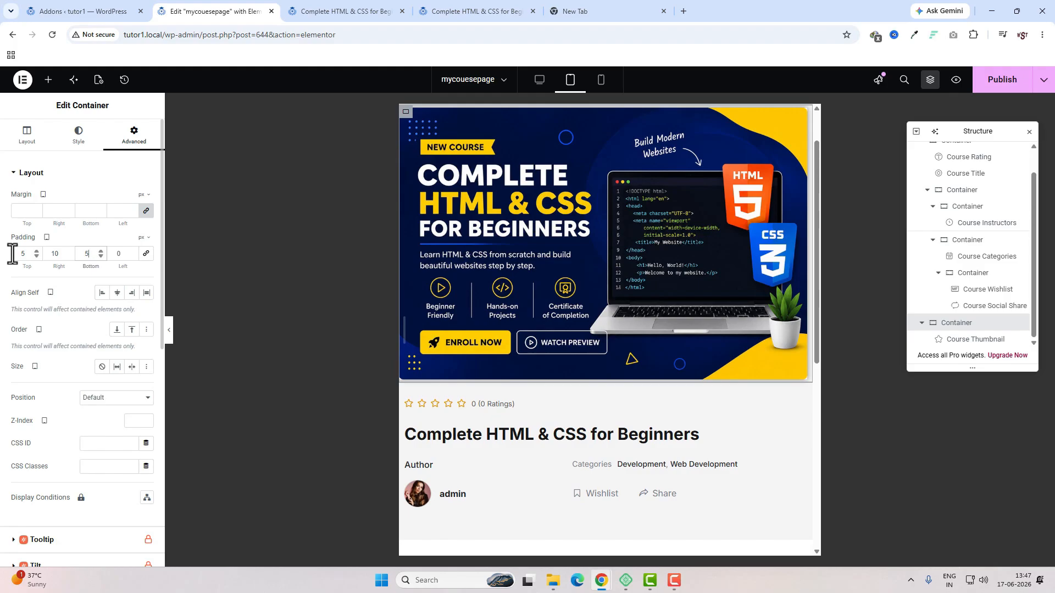
text(10)
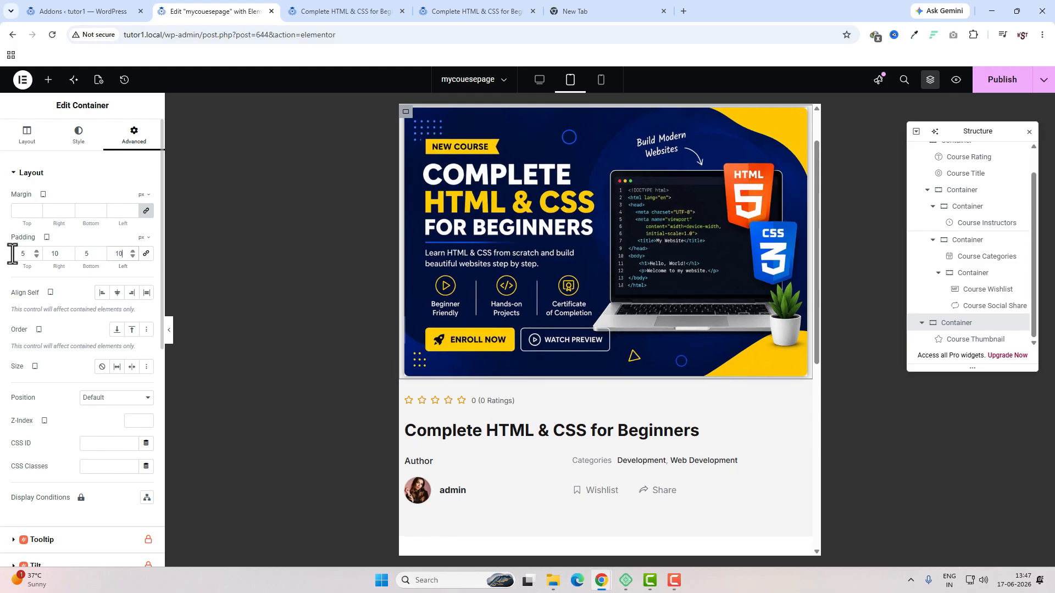
- Check the hero section in the mobile portrait view and publish the template
click(602, 81)
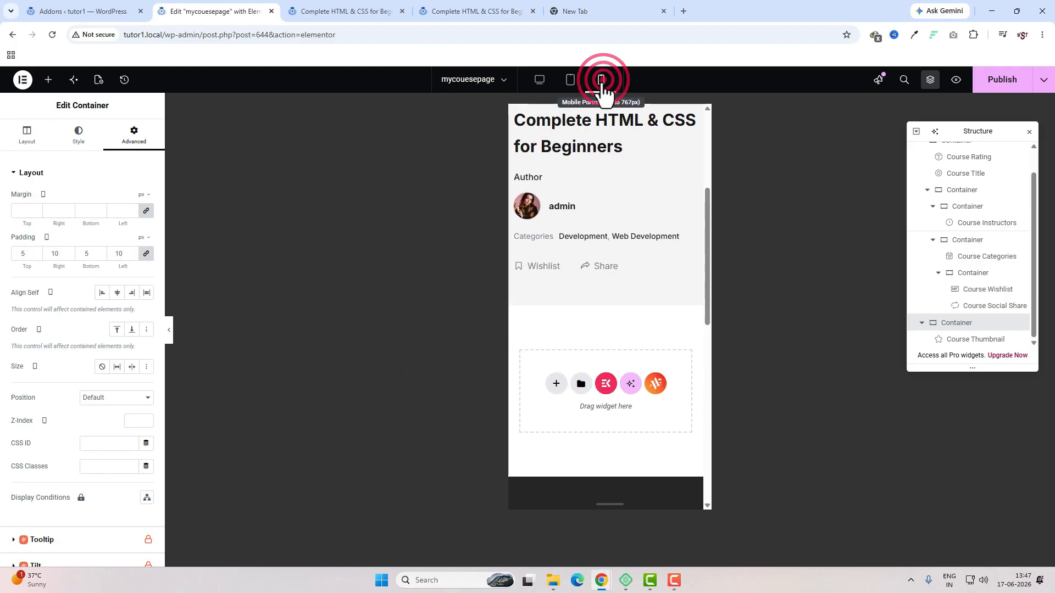
scroll(606, 355, up, 5)
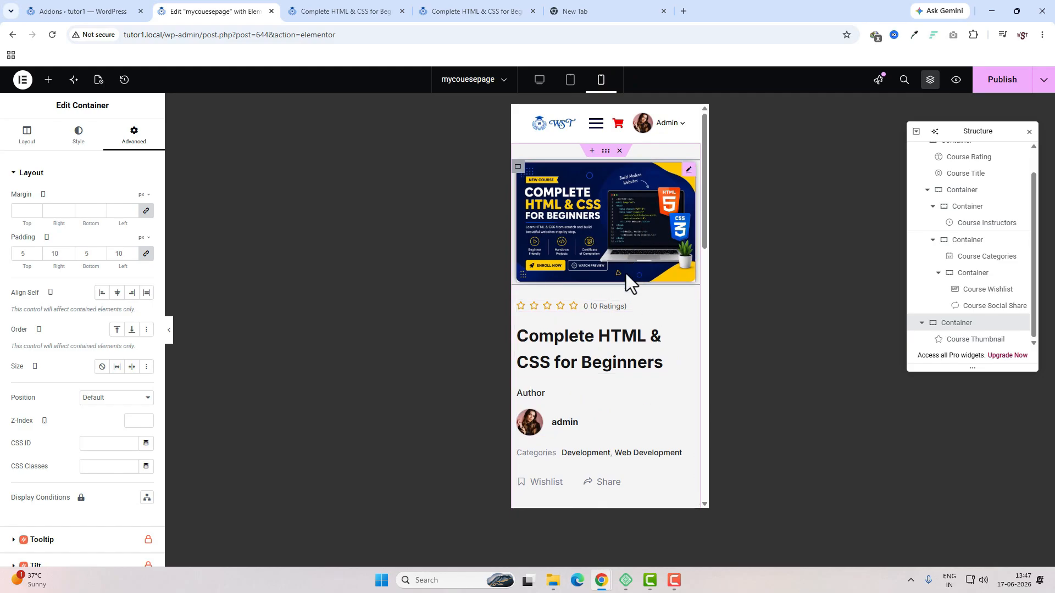
click(1006, 82)
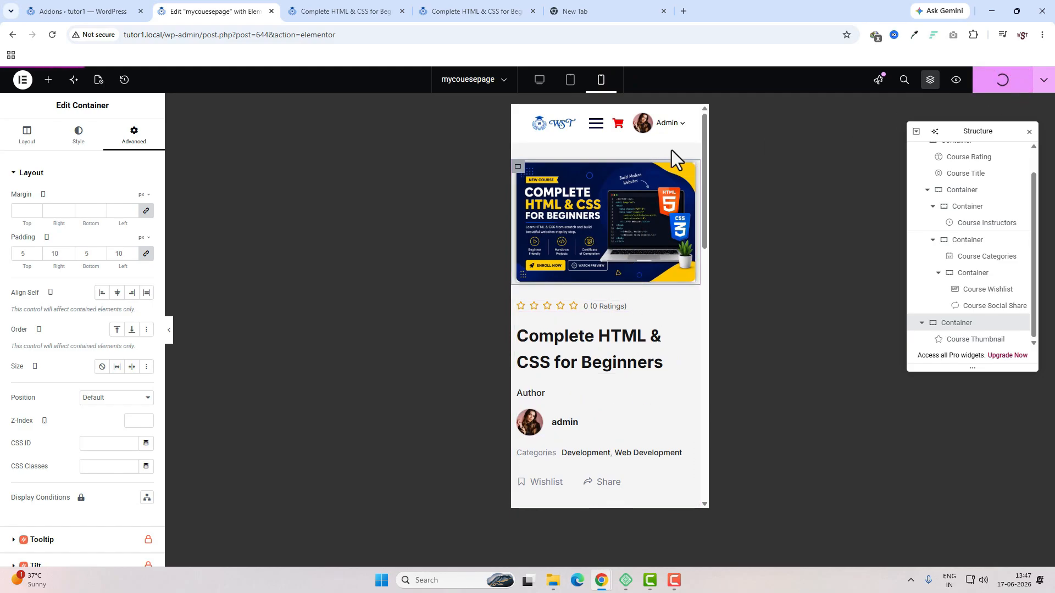
- In the desktop view, add a Flexbox container with two equal columns below the hero and rename it content
click(540, 81)
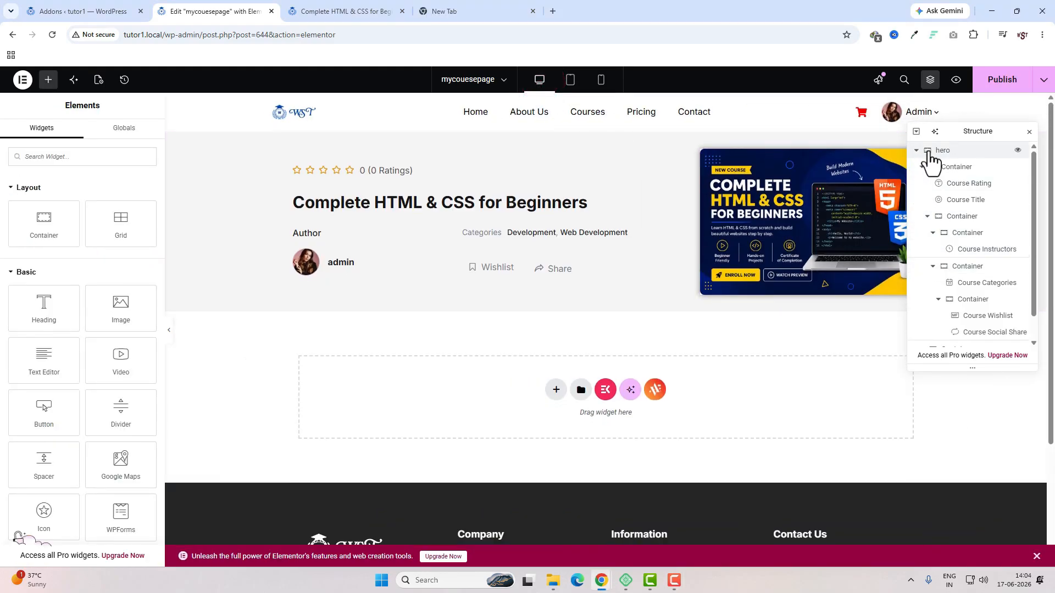
click(915, 151)
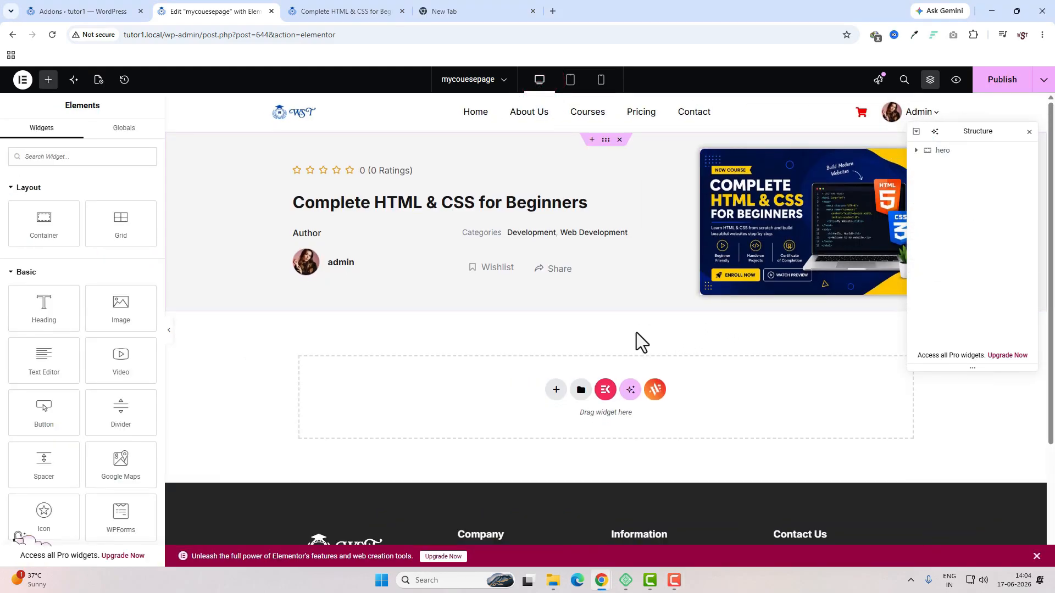
click(556, 390)
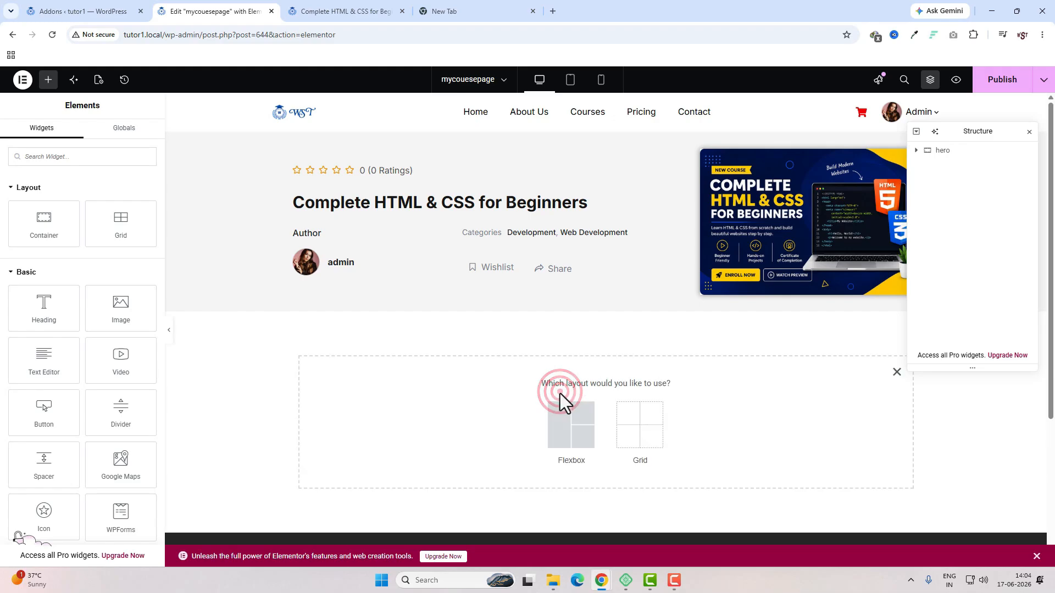
click(561, 424)
click(561, 428)
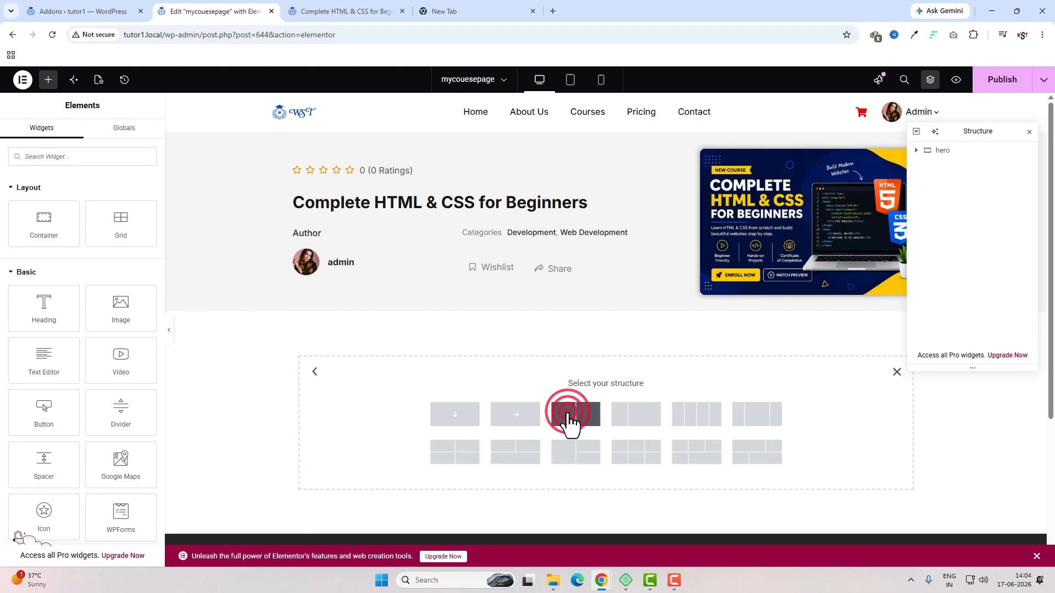
double_click(951, 167)
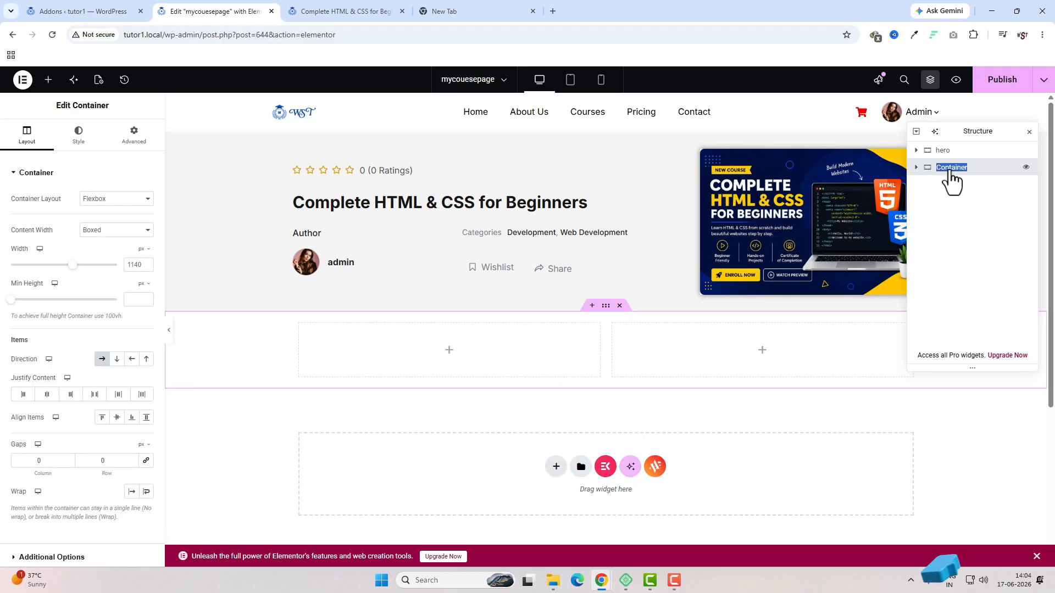
text(content)
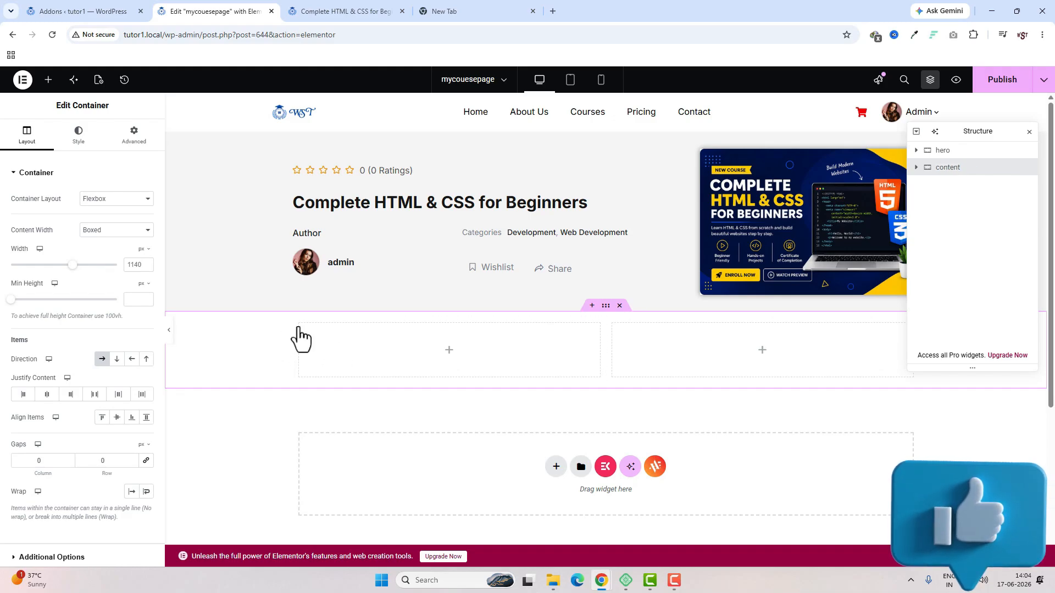
- Set the width of the content container's first column to 65%
click(300, 325)
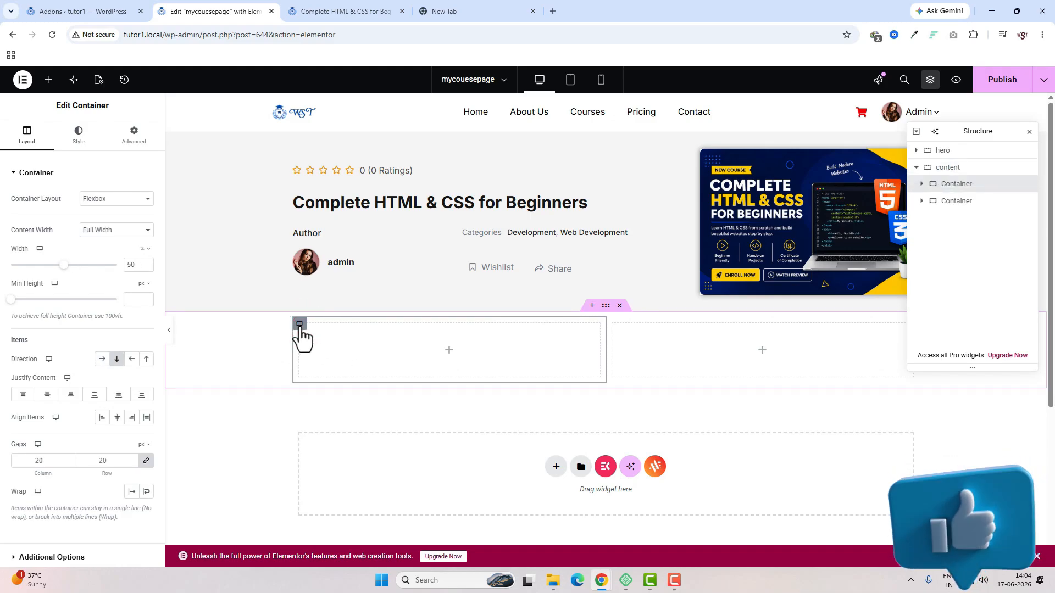
click(132, 272)
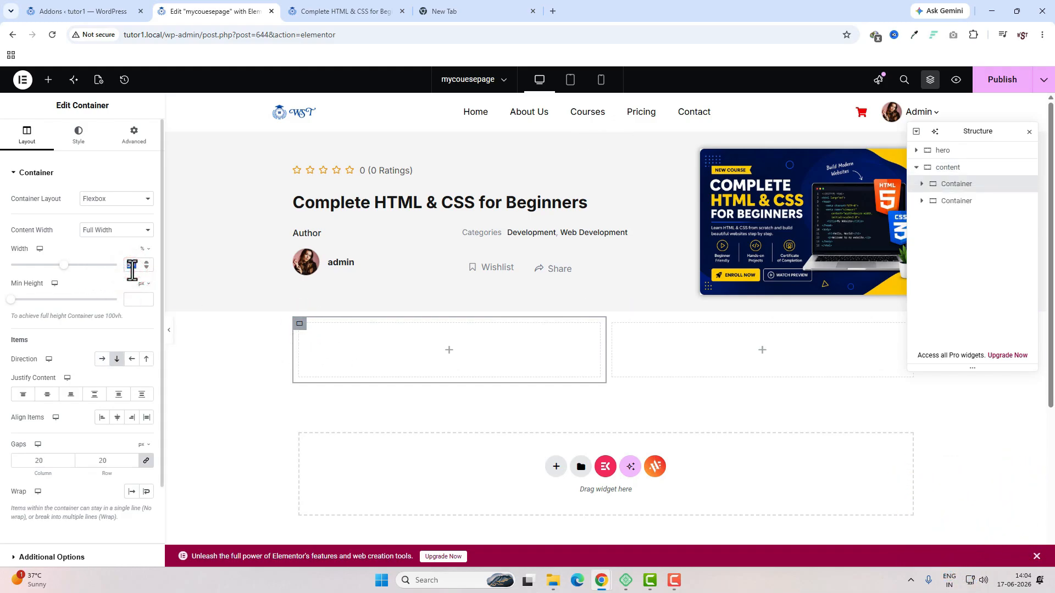
text(65)
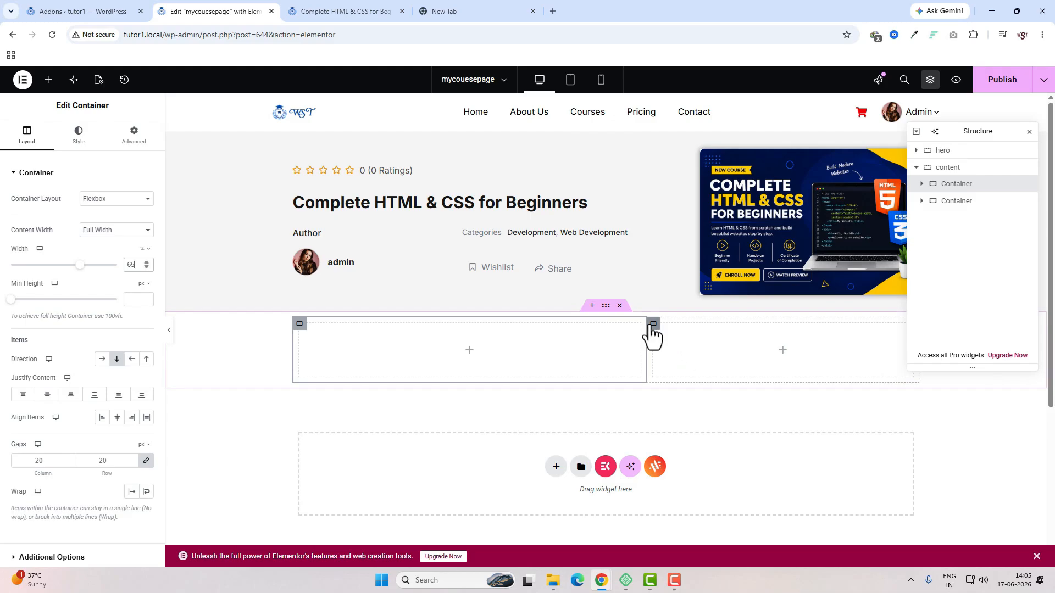
- Set the width of the content container's second column to 35%
click(653, 325)
double_click(144, 266)
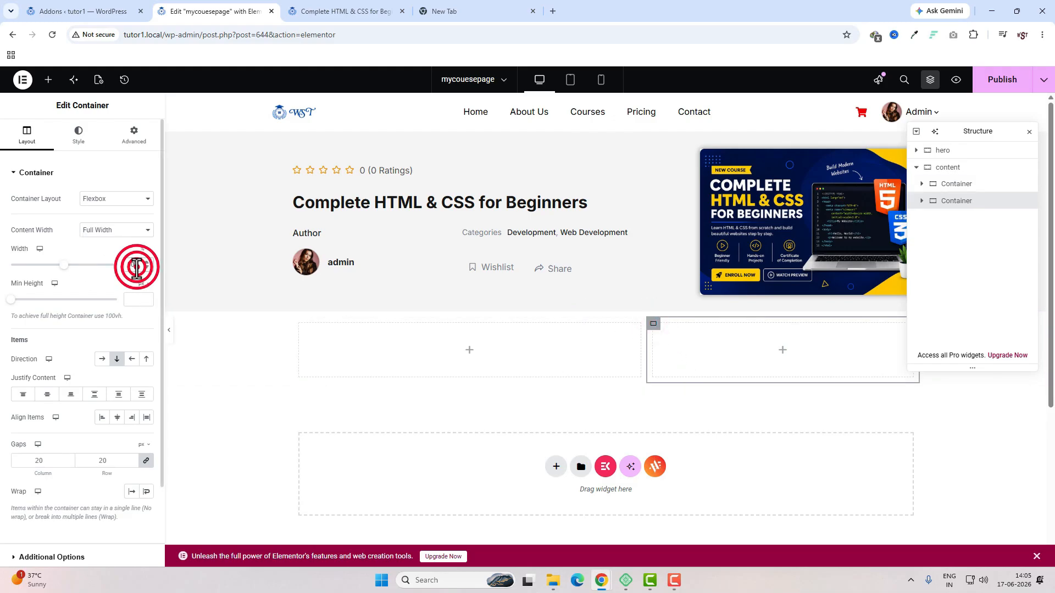
text(35)
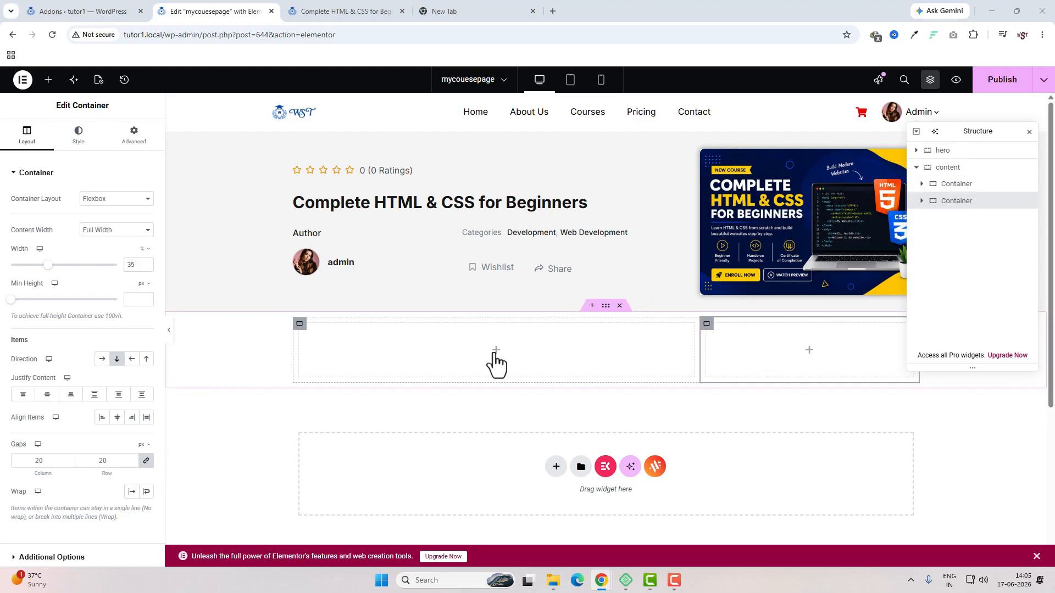
- Check the free-lms reference course page and add a Course Content widget to the first column of the content container
click(495, 352)
click(369, 11)
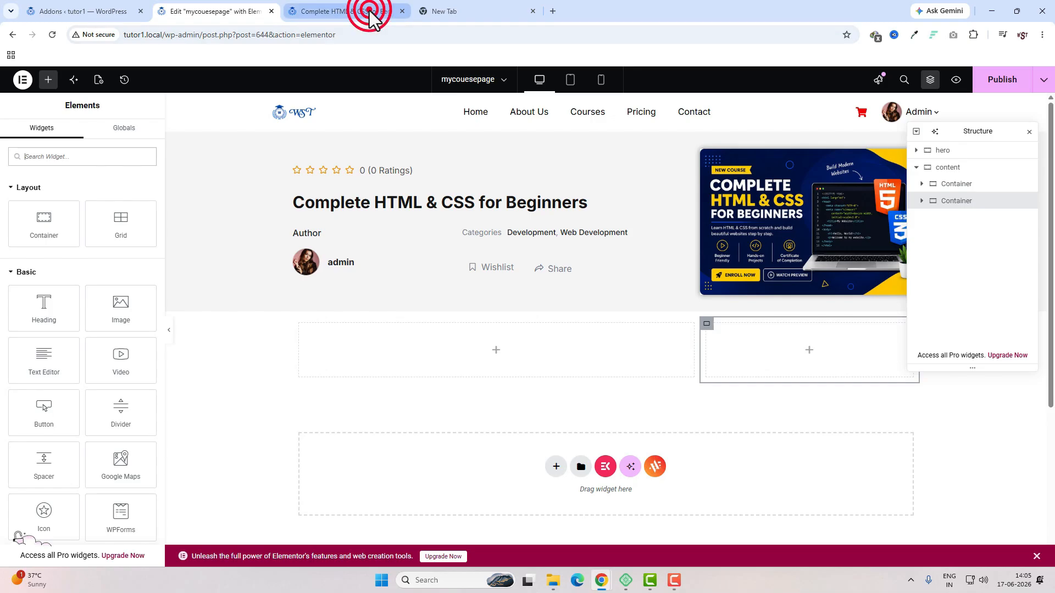
click(220, 11)
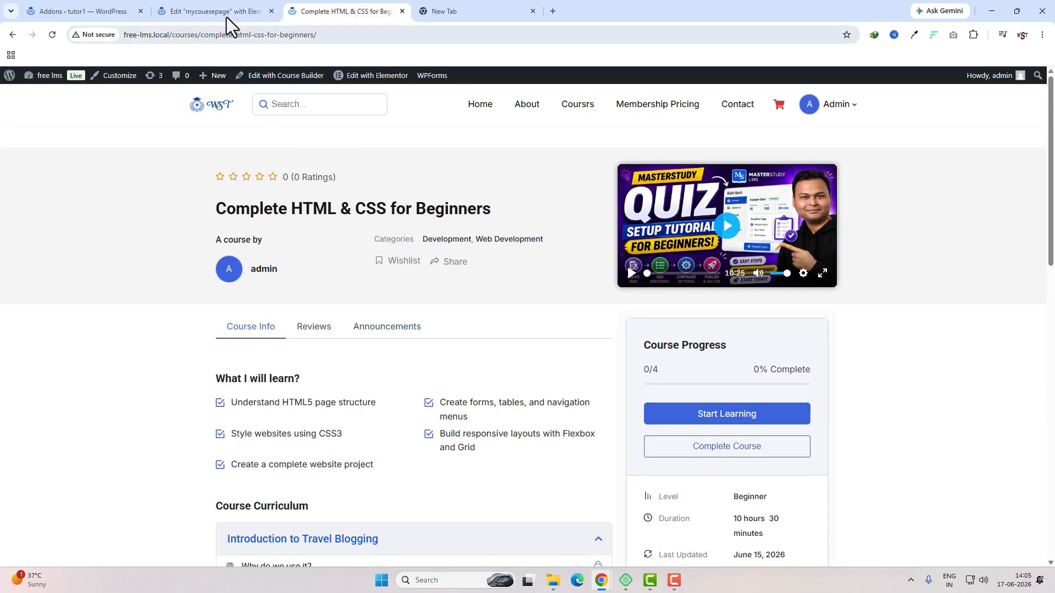
click(75, 160)
text(cont)
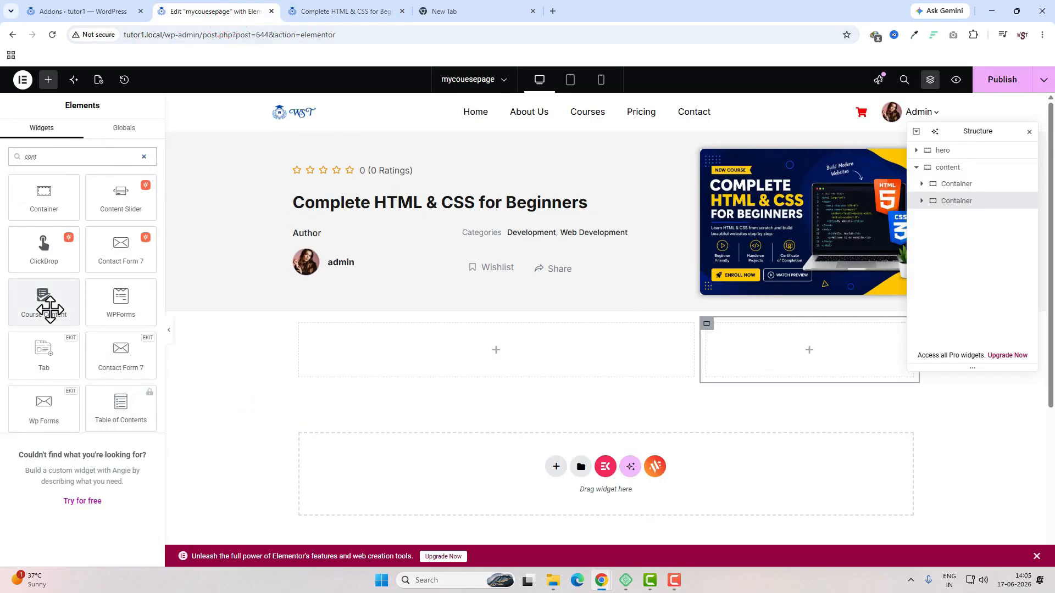
drag(48, 305, 443, 372)
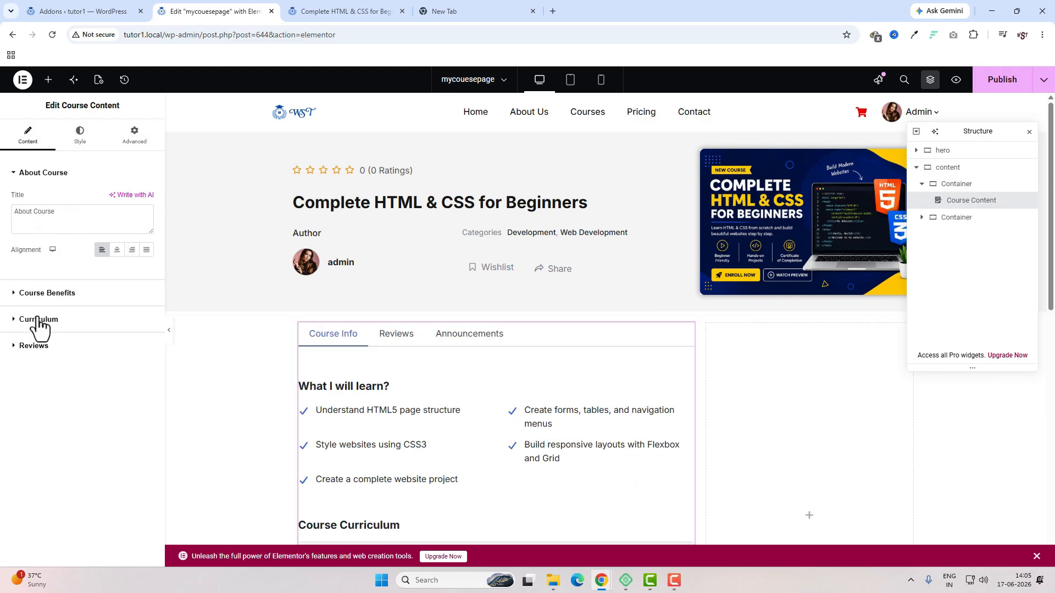
- Review the Course Content widget's benefits and curriculum settings, and set the Course Benefits list icon to the solid dot circle
click(36, 293)
scroll(455, 437, down, 1)
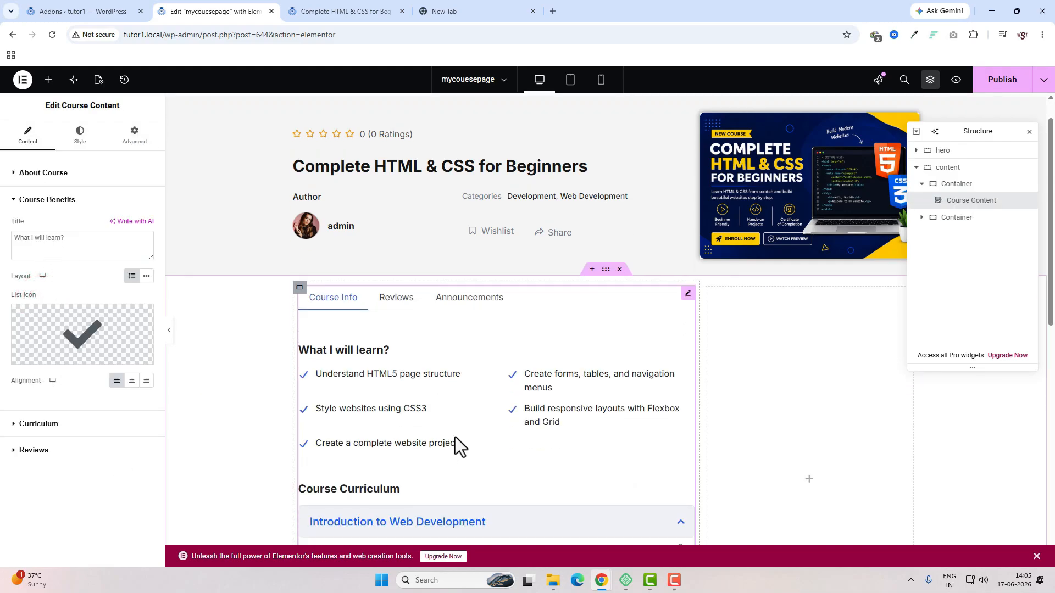
scroll(455, 437, down, 2)
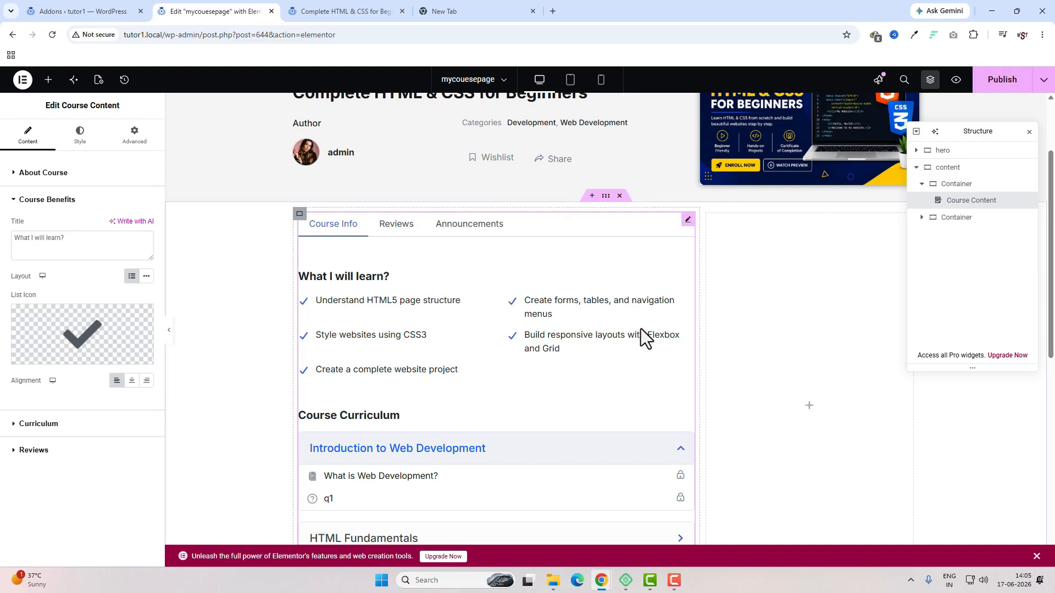
click(71, 427)
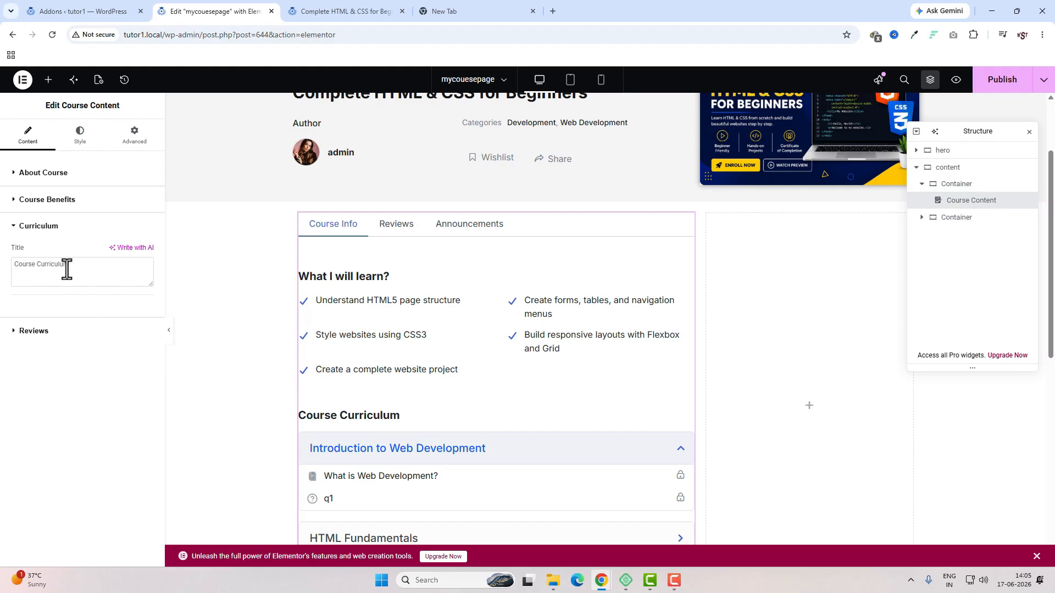
click(452, 345)
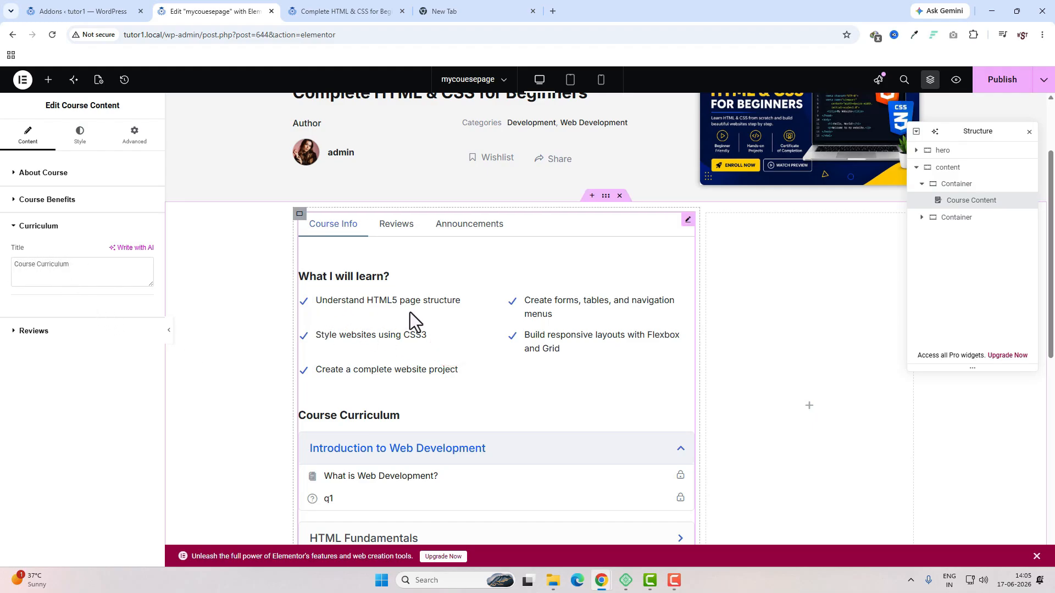
click(43, 198)
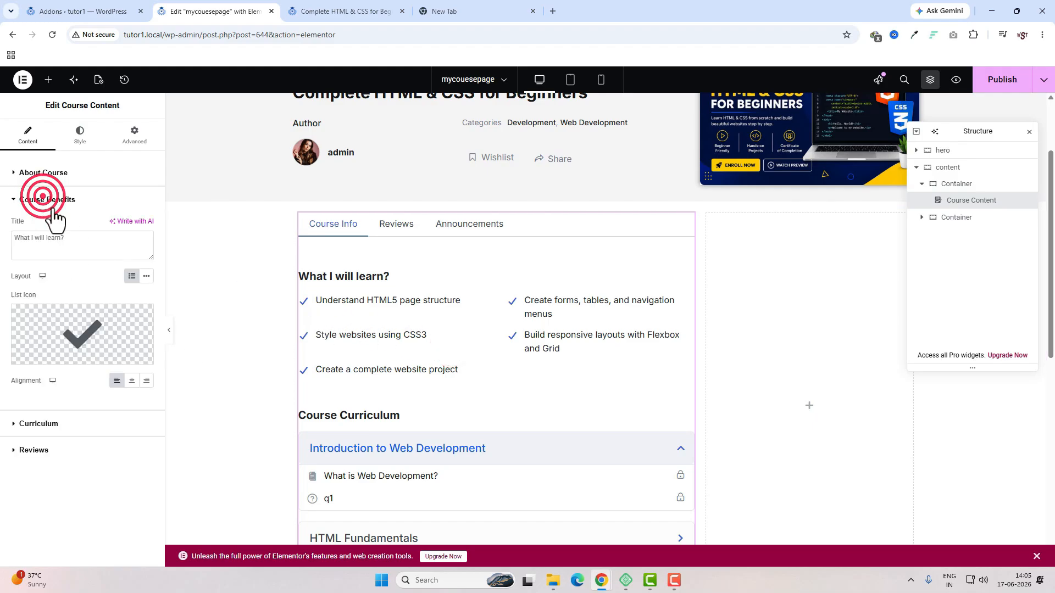
click(63, 330)
click(537, 150)
text(dot)
click(605, 209)
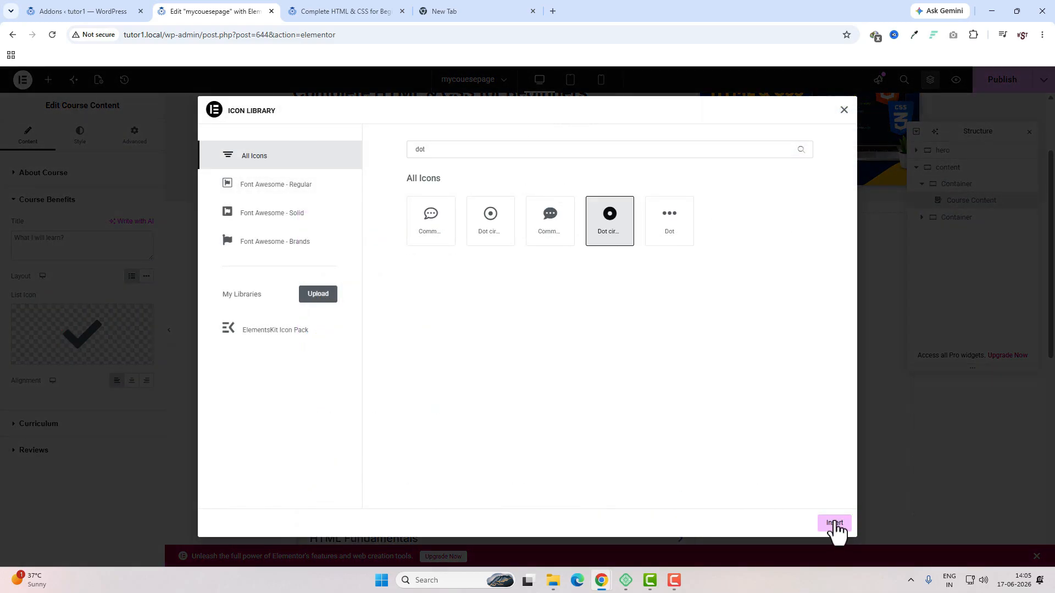
click(834, 522)
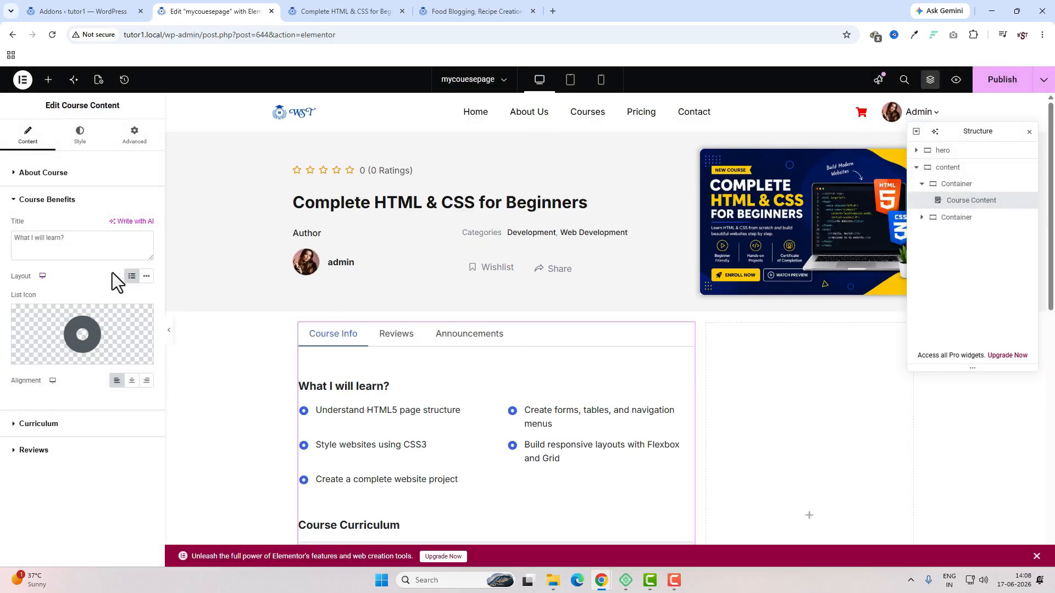
- Compare the list and inline layouts for the Course Benefits and set the layout to Inline
click(146, 276)
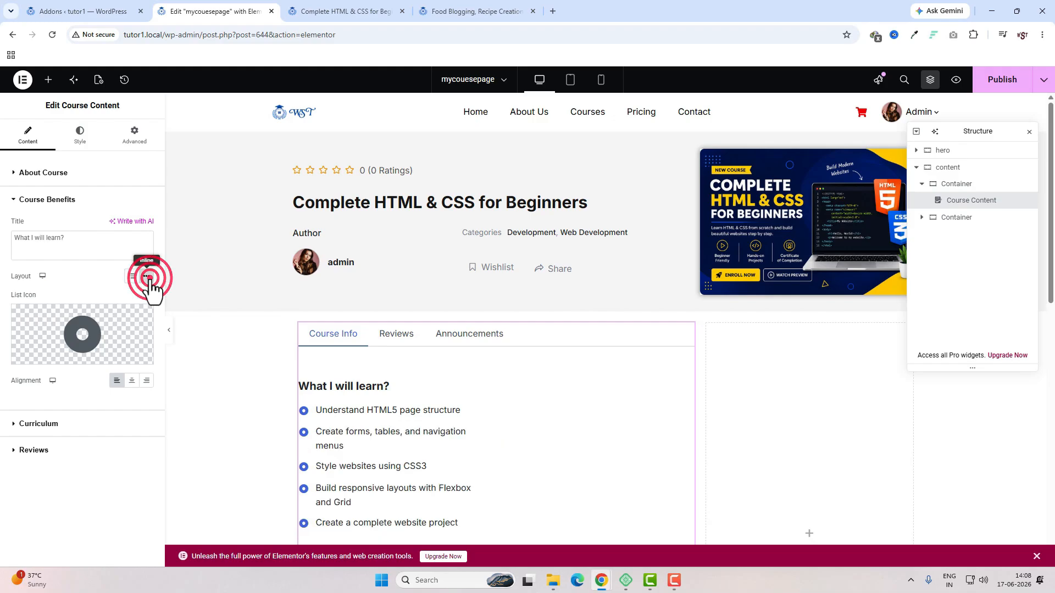
scroll(432, 360, down, 1)
scroll(434, 494, down, 1)
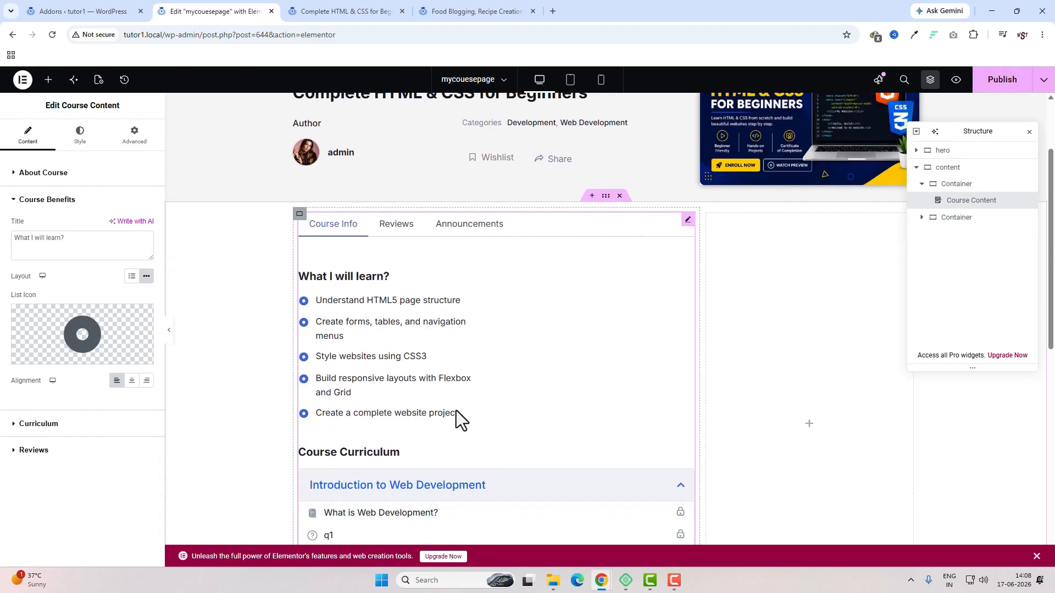
click(128, 276)
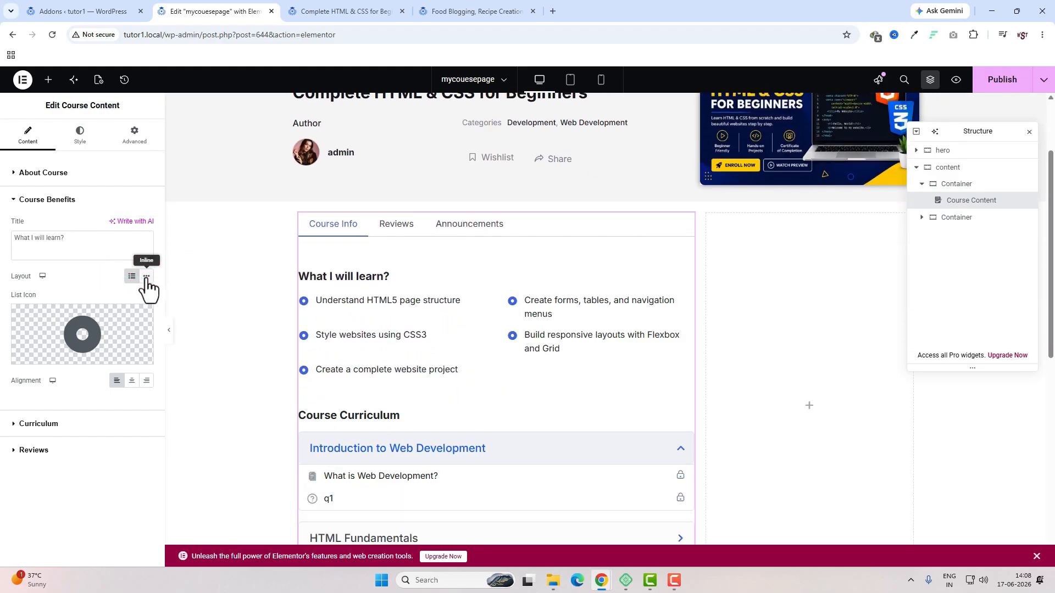
click(146, 276)
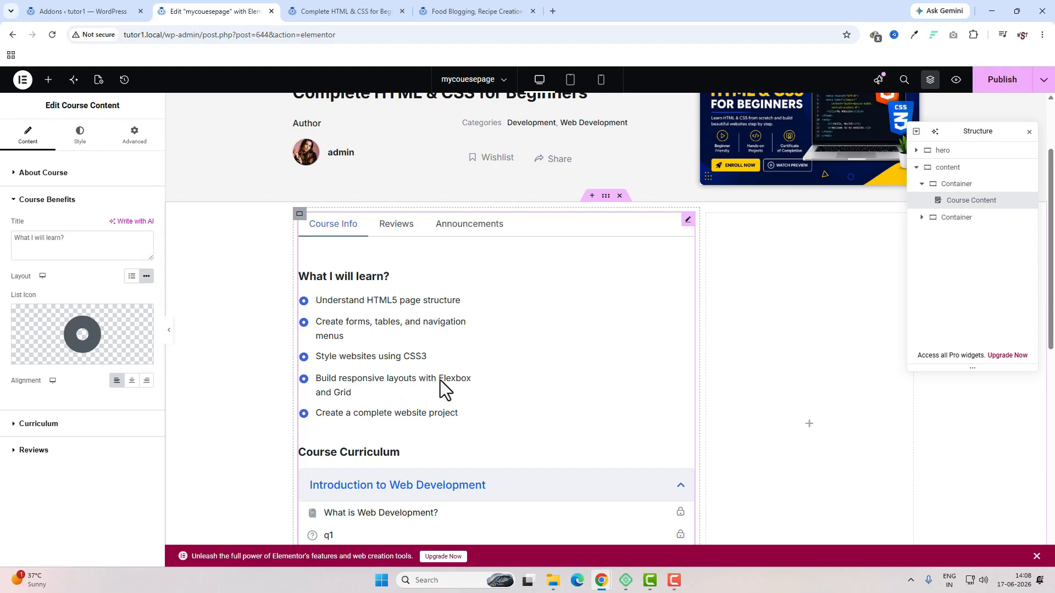
scroll(440, 380, up, 1)
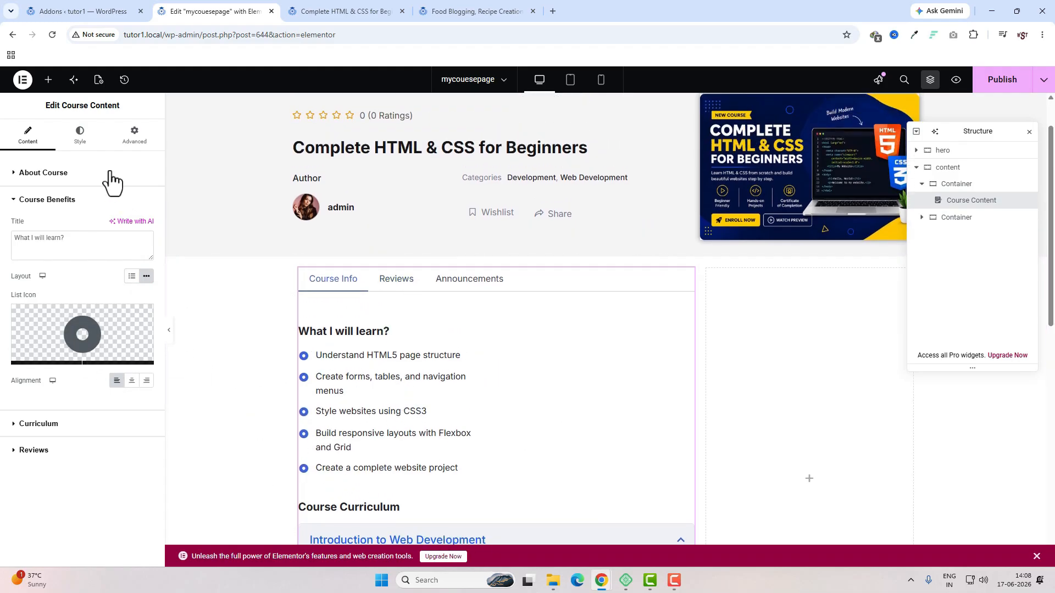
- Examine the Course Content widget's style options, including the Course Benefit Icon color and size
click(80, 138)
click(54, 378)
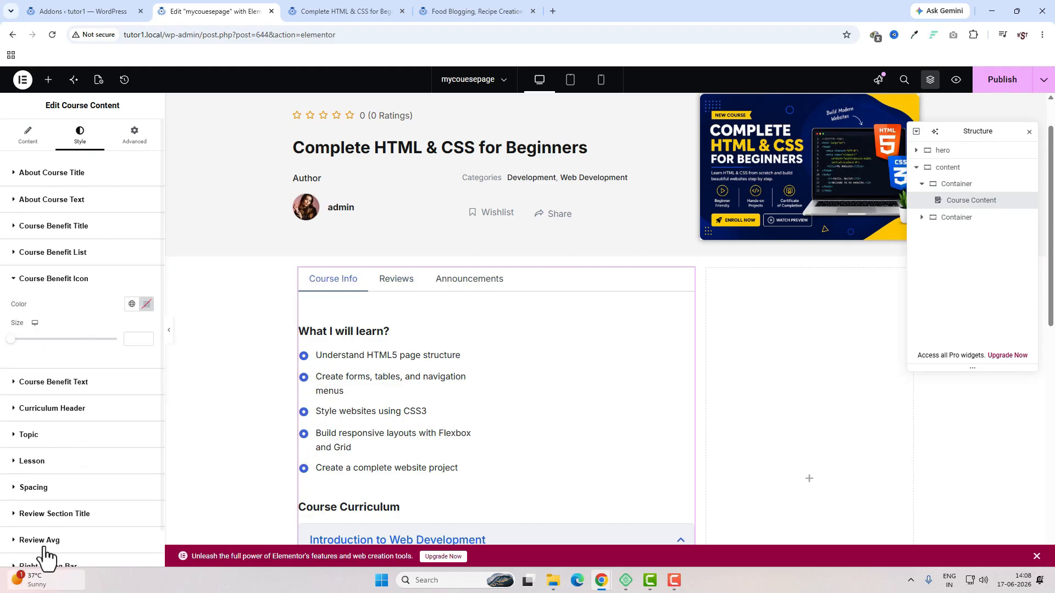
scroll(71, 475, down, 1)
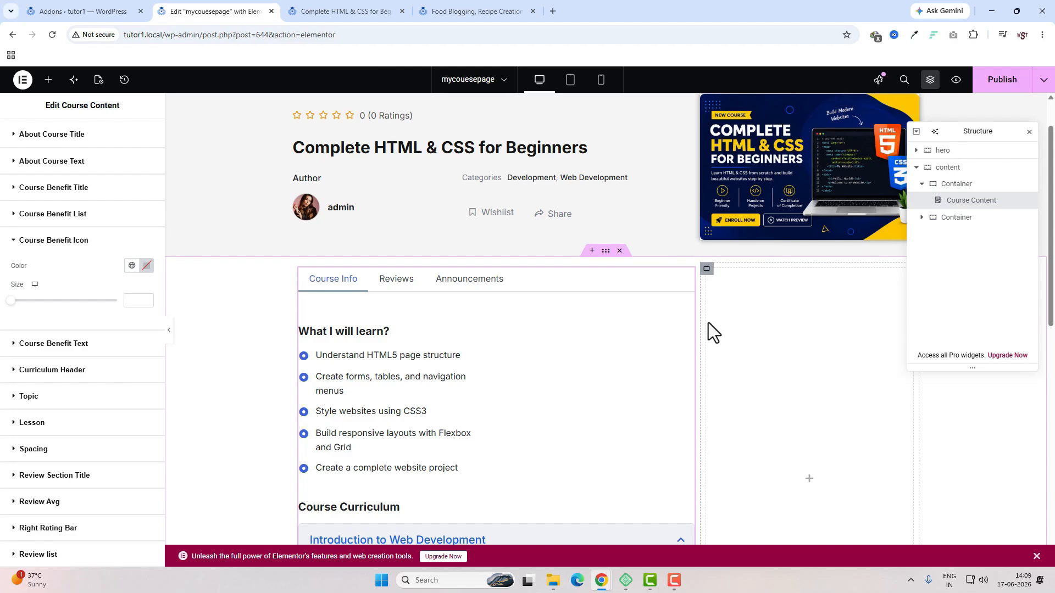
- Give the content container's second column 10 px padding on all four sides
click(707, 269)
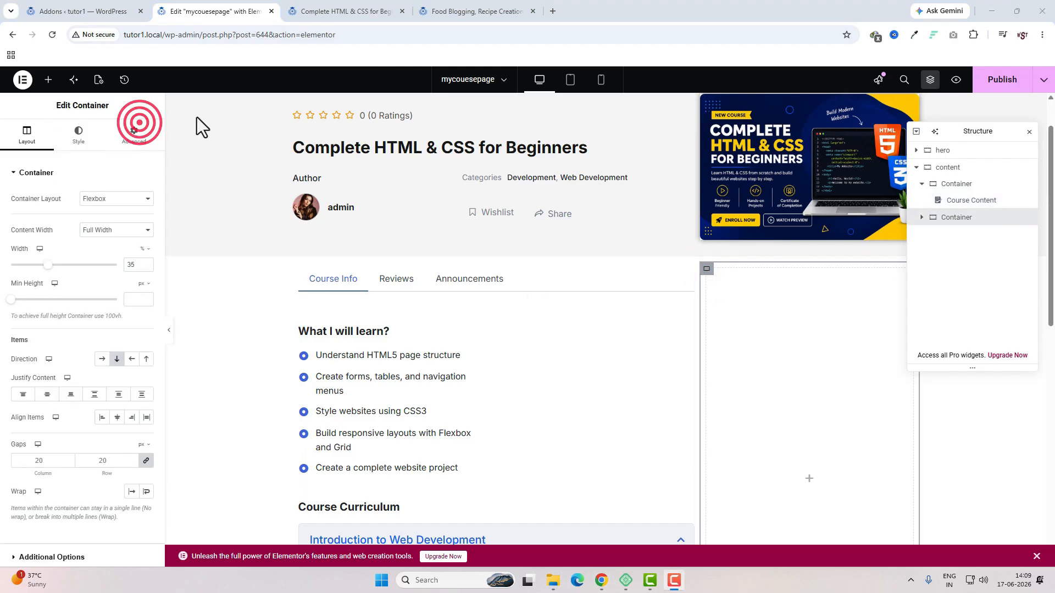
click(140, 138)
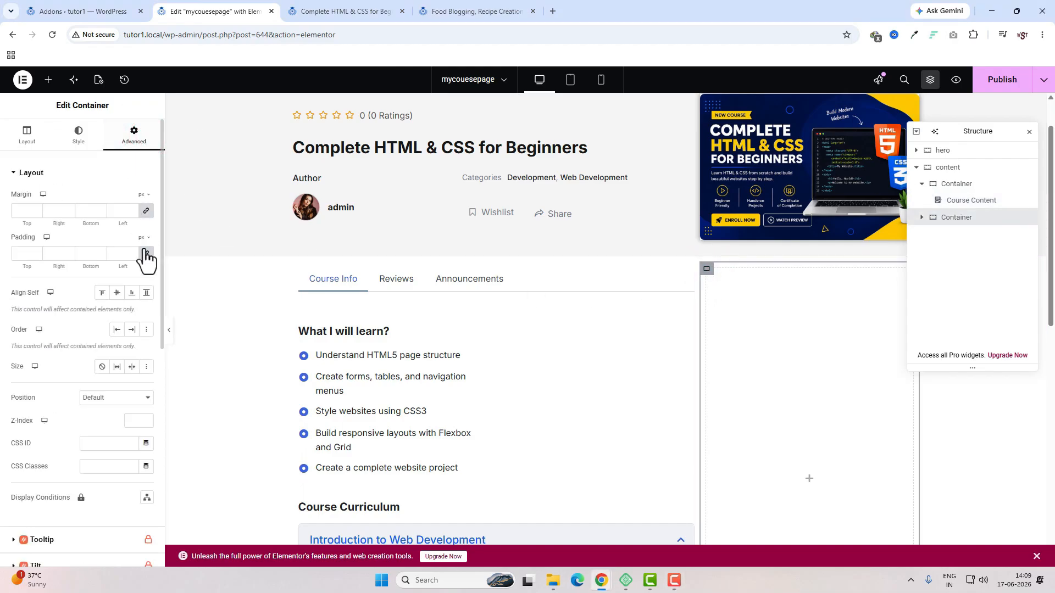
click(145, 256)
click(146, 253)
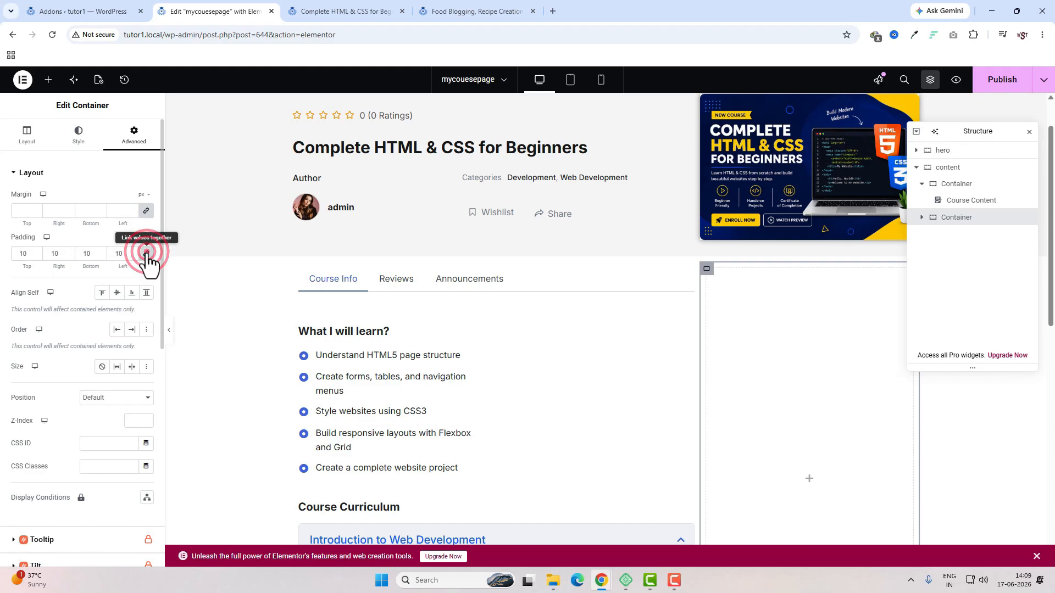
- Add a Course Purchase widget to the second column of the content container
click(809, 480)
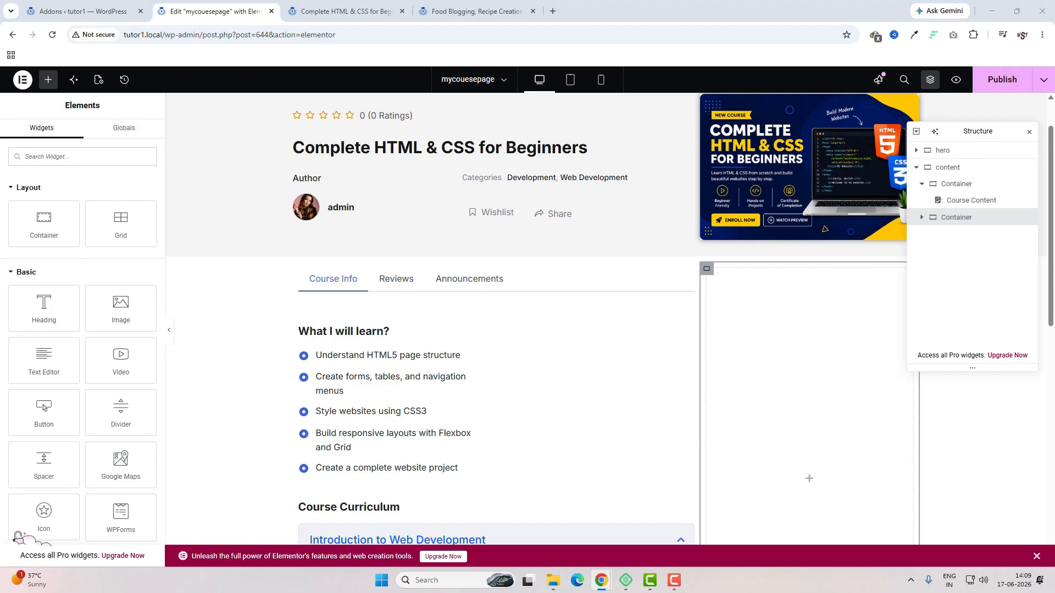
click(70, 156)
text(pur)
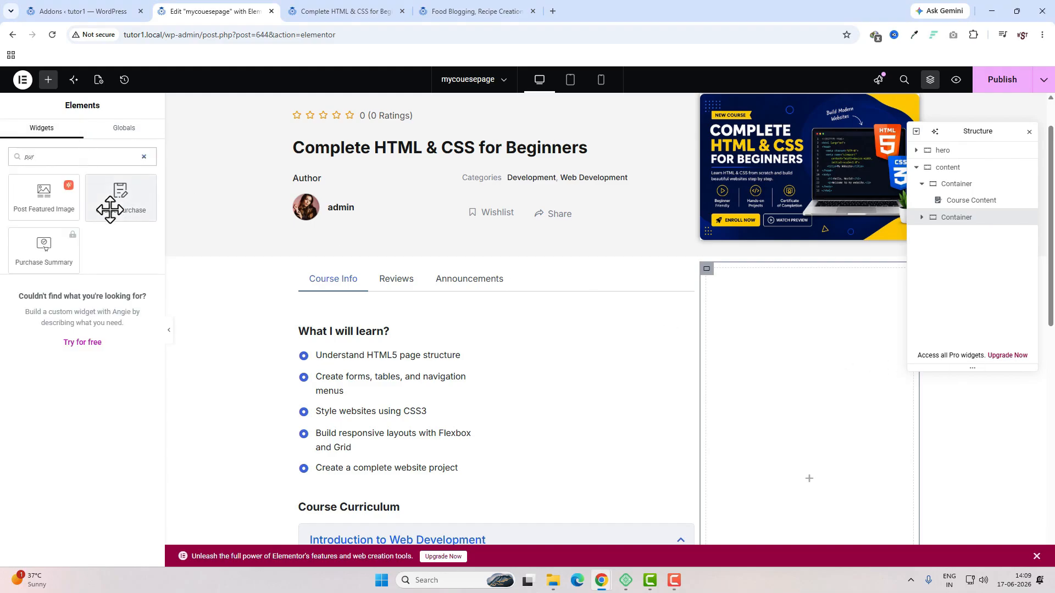
drag(112, 210, 730, 345)
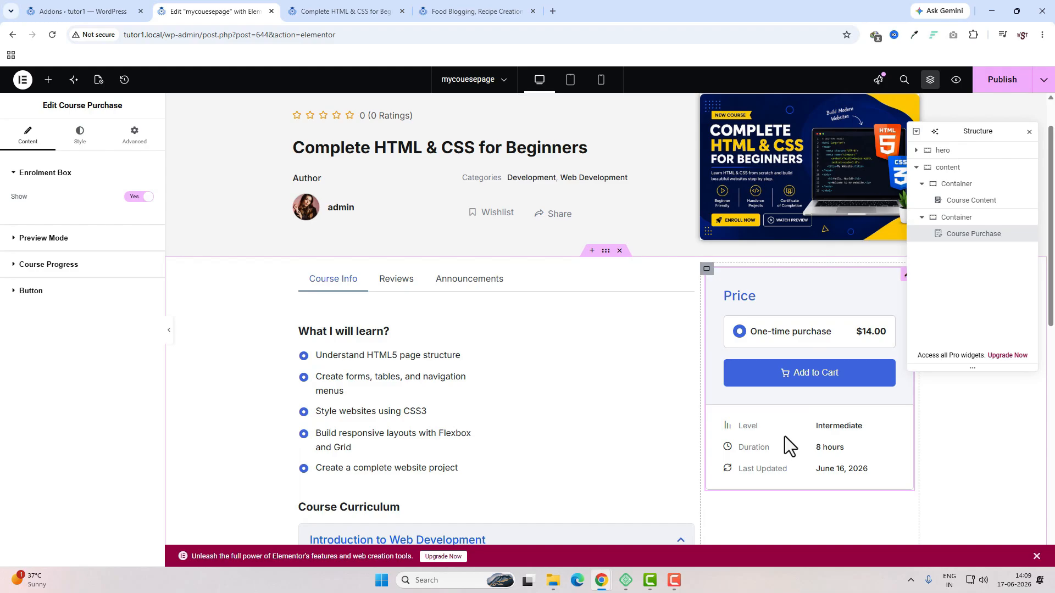
- Check the sidebar on the free-lms reference course page and add a Course Materials widget below the Course Purchase widget
click(320, 15)
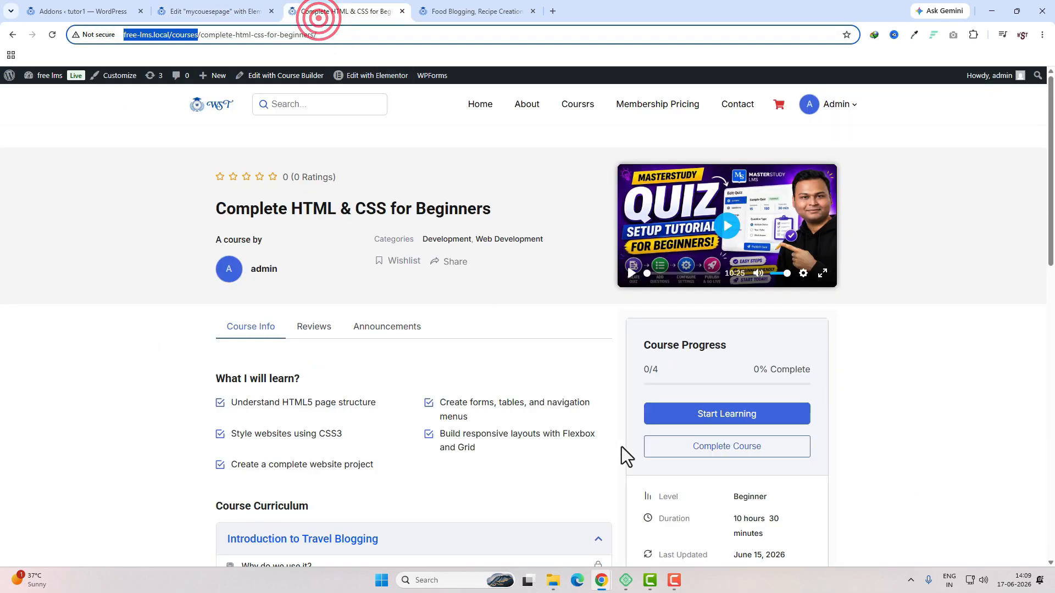
scroll(621, 446, down, 5)
key(ctrl+shift+Tab)
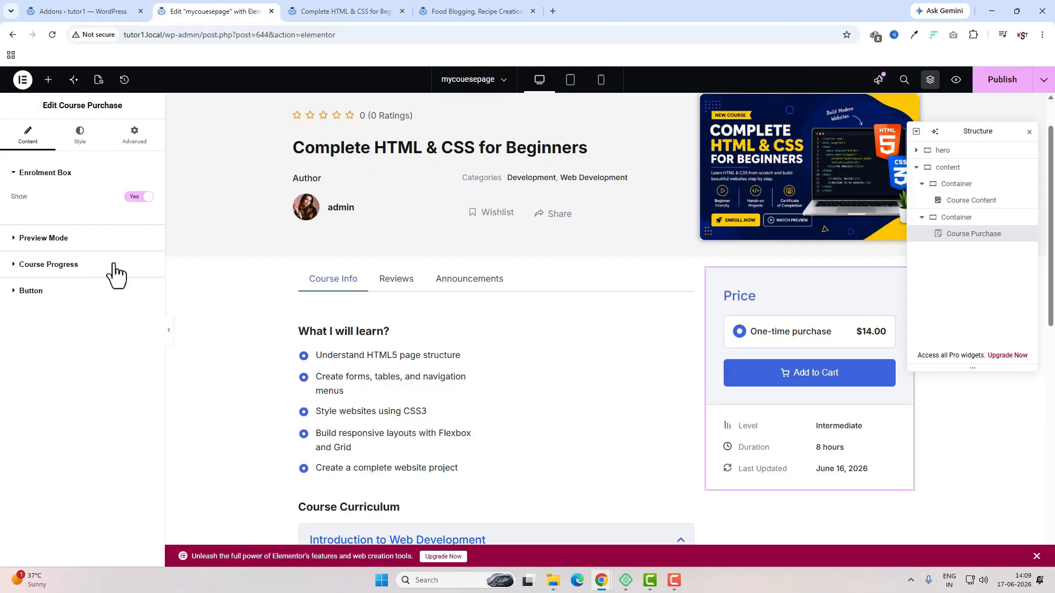
click(49, 79)
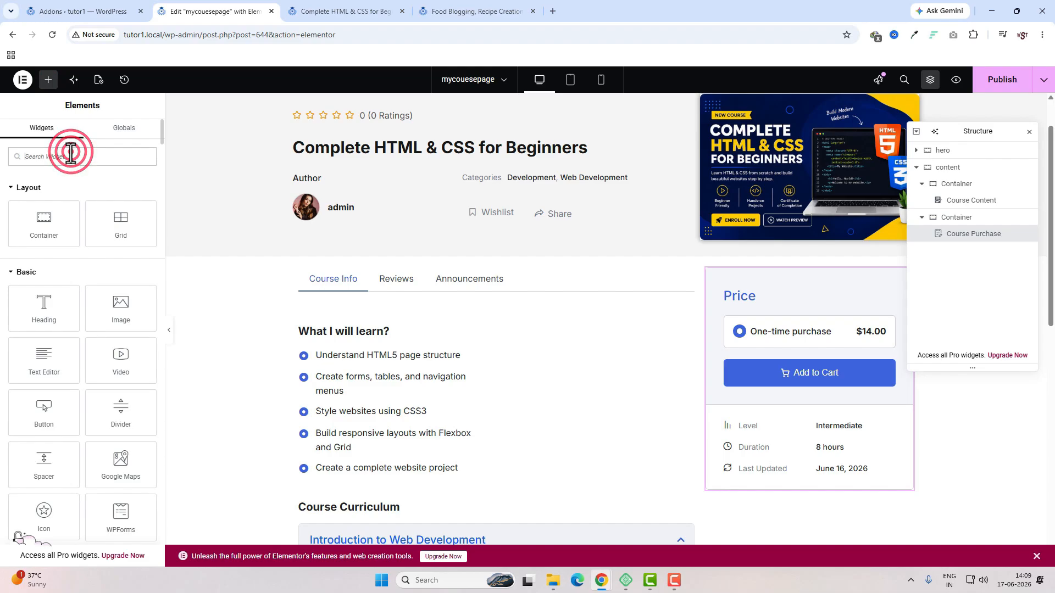
click(70, 156)
text(mat)
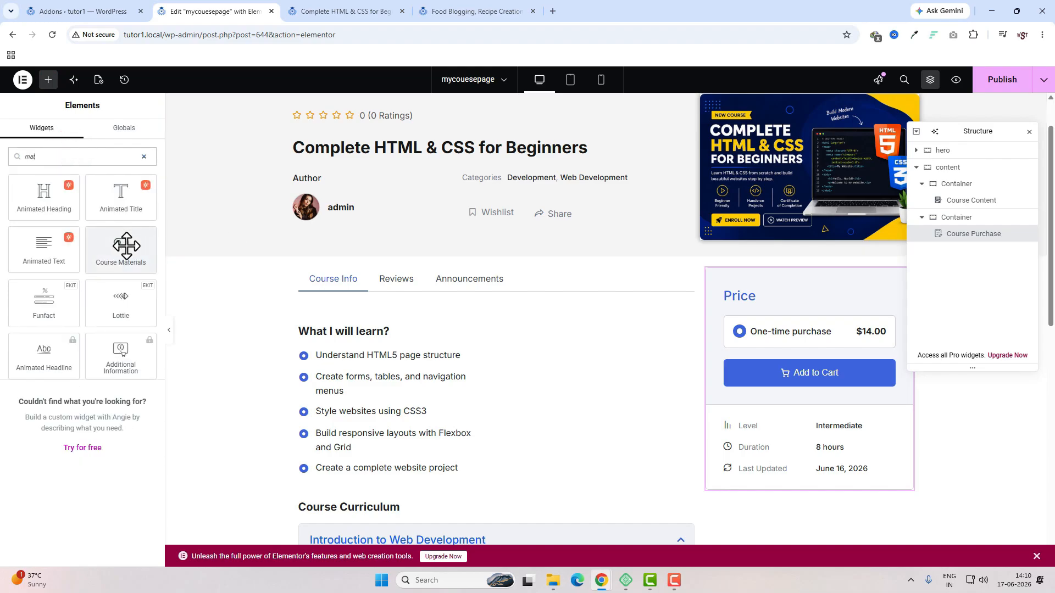
drag(127, 245, 756, 471)
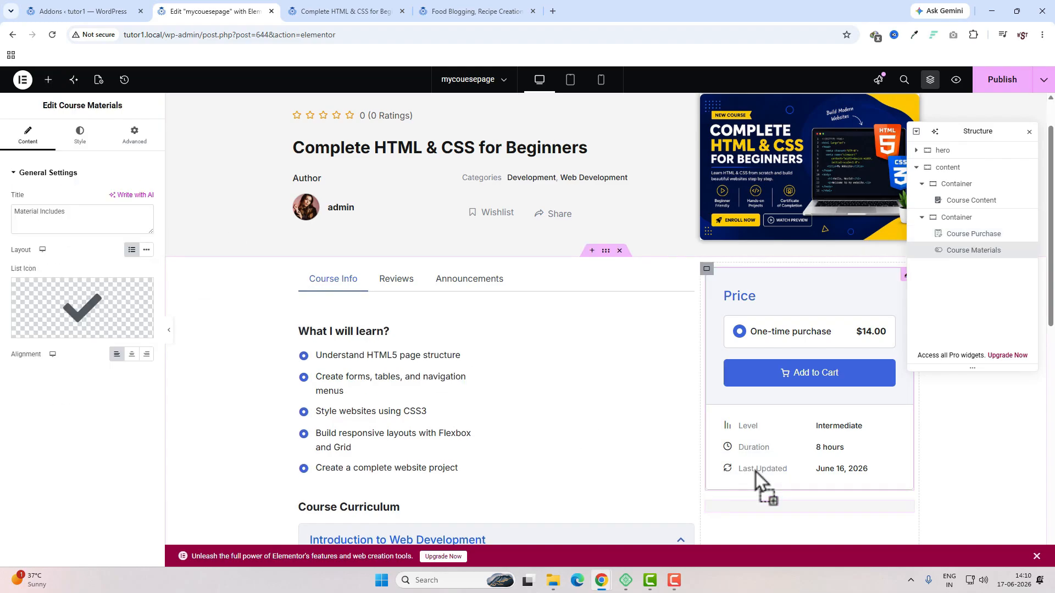
- Set the Course Materials list icon to the solid dot circle and check the material list in the sidebar
click(76, 303)
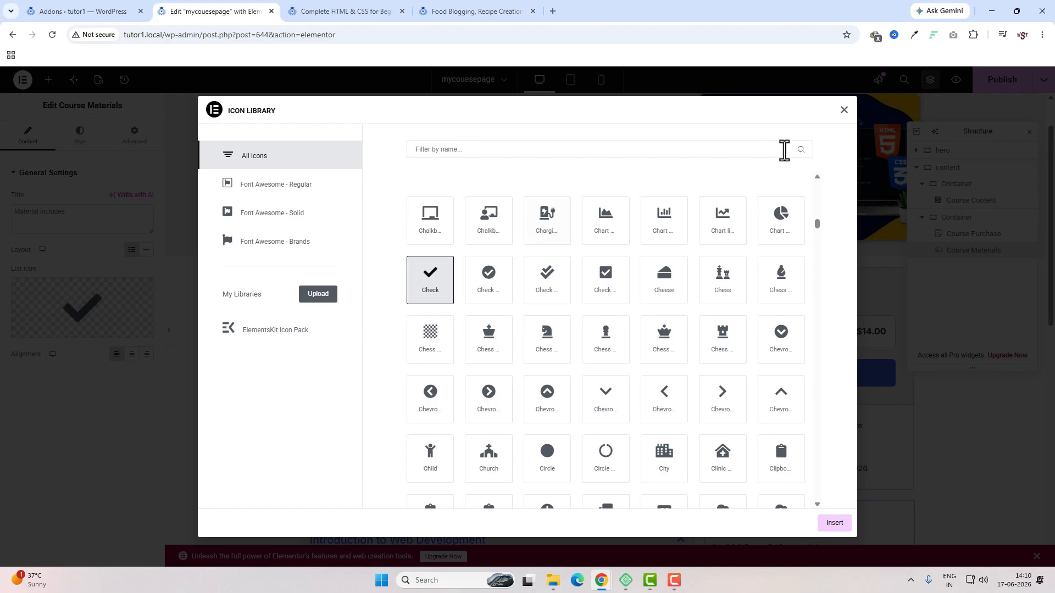
click(743, 156)
text(dot)
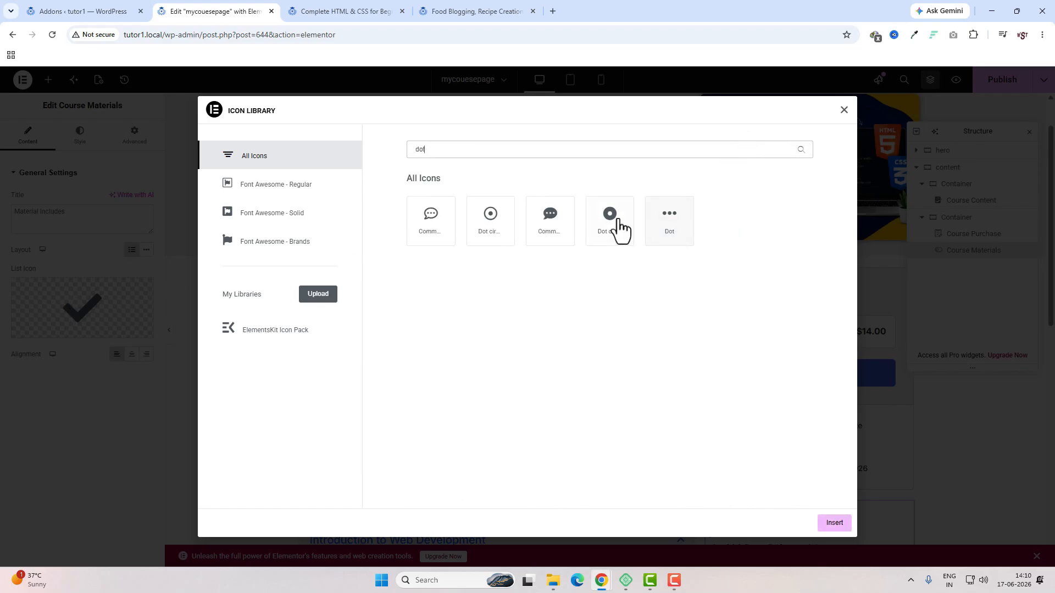
click(618, 222)
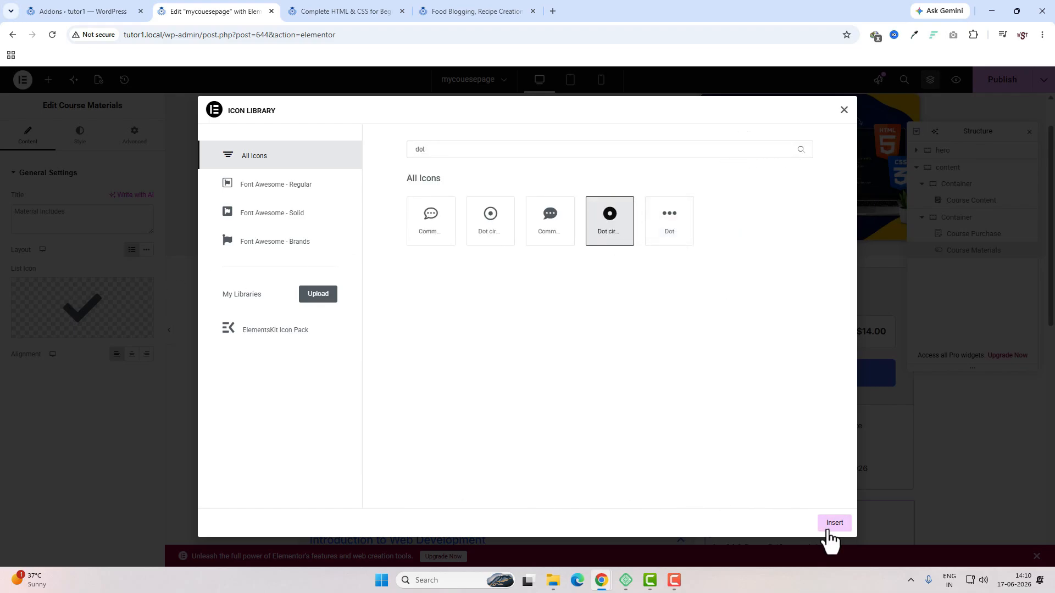
click(831, 523)
scroll(404, 341, down, 3)
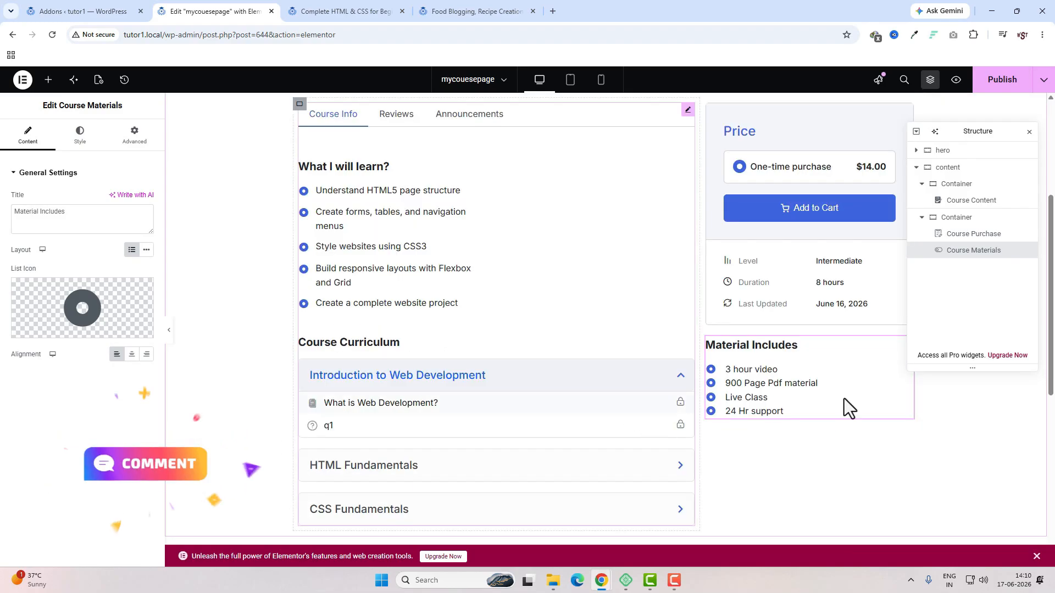
- Set the space between the Course Materials list items to 5 and publish the template
click(79, 134)
click(57, 301)
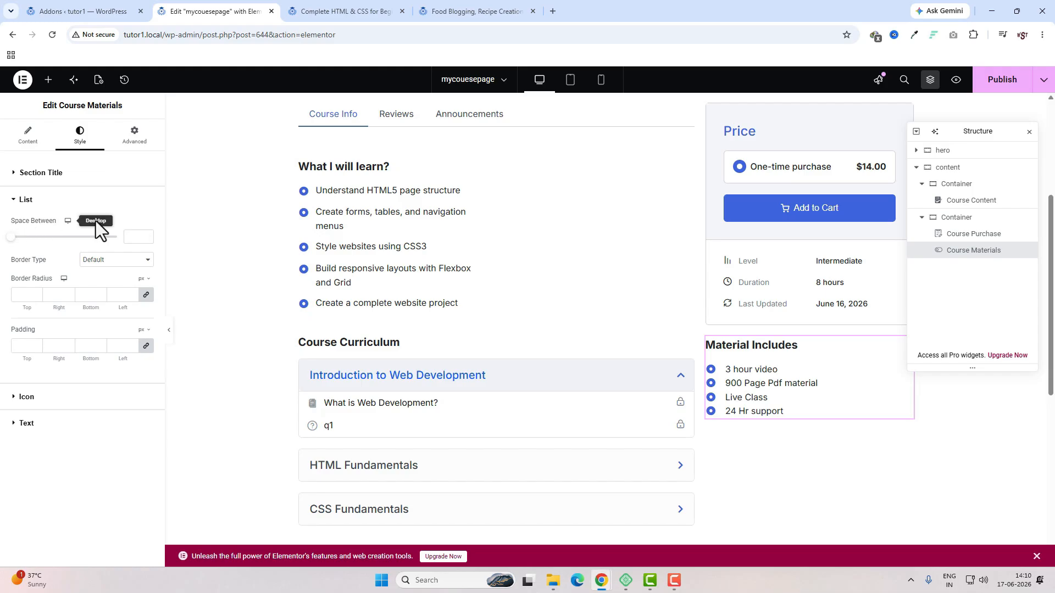
click(124, 238)
text(5)
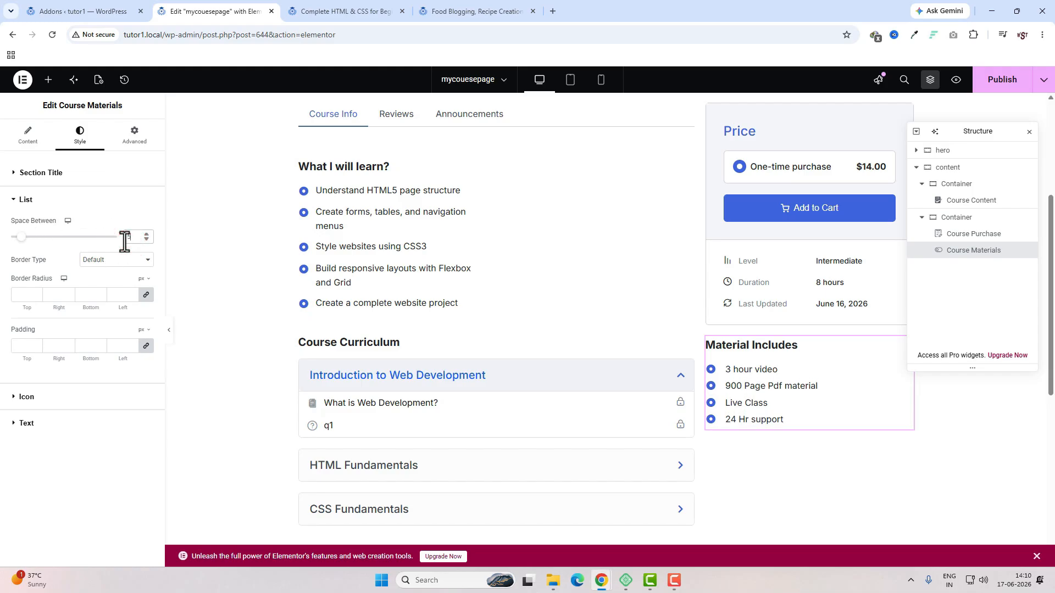
click(992, 80)
- Check the sidebar on the free-lms reference course page and add a Course Requirements widget below the Course Materials widget
click(316, 19)
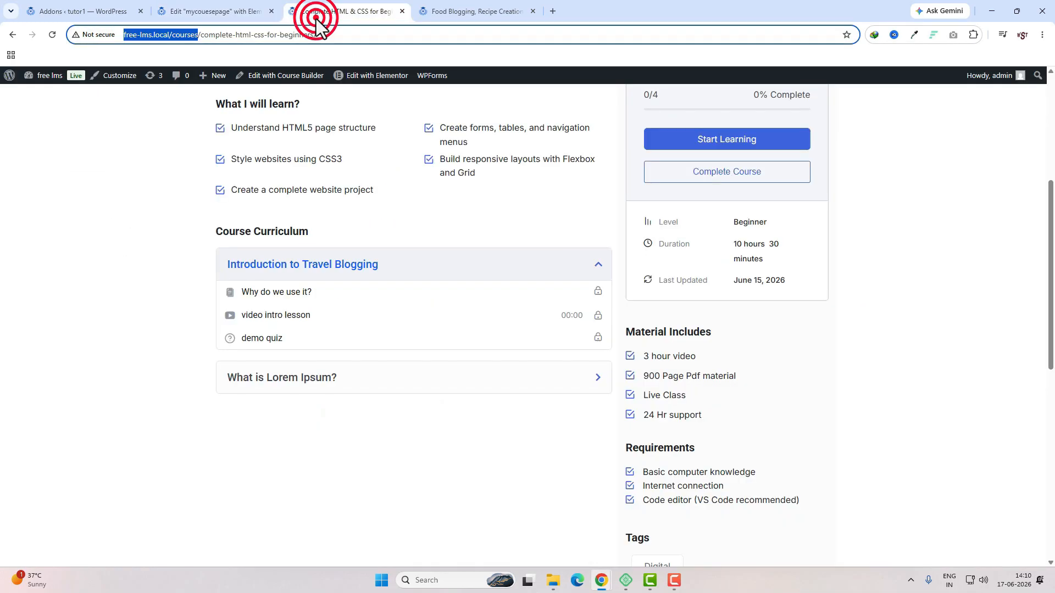
scroll(740, 338, down, 3)
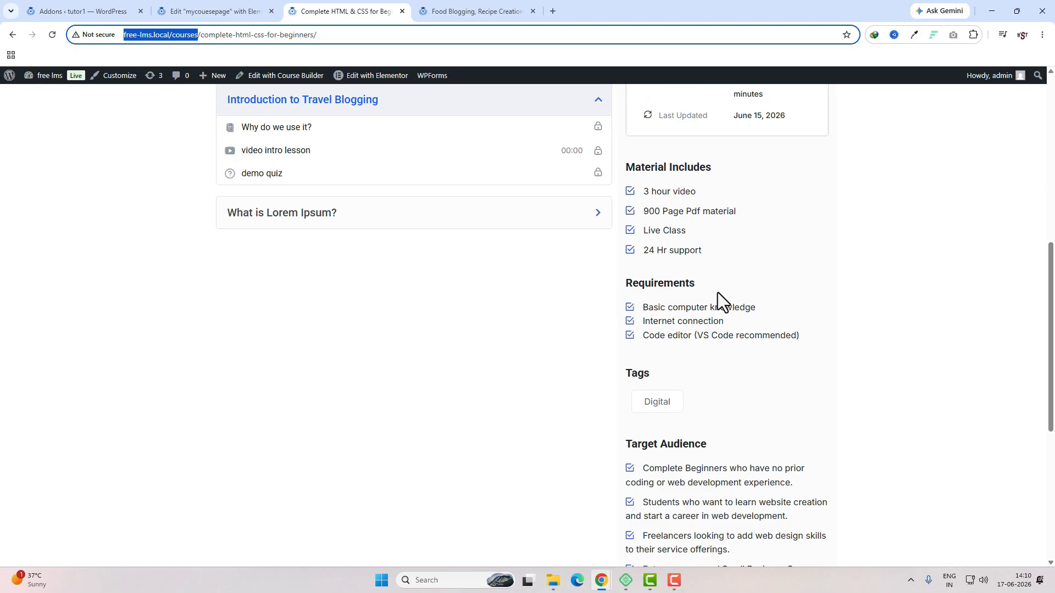
click(214, 11)
click(47, 80)
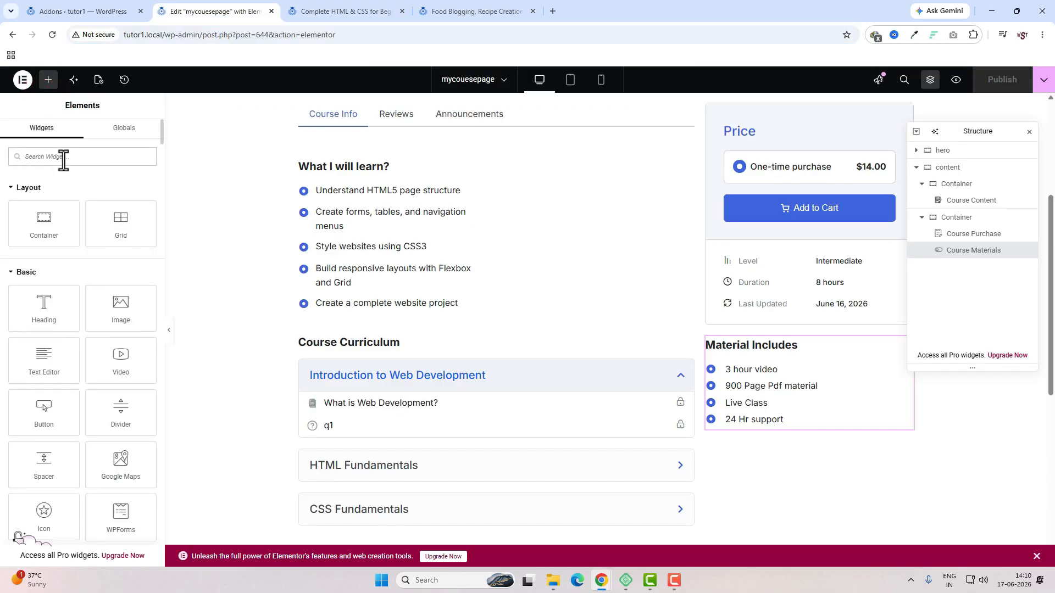
click(64, 160)
text(req)
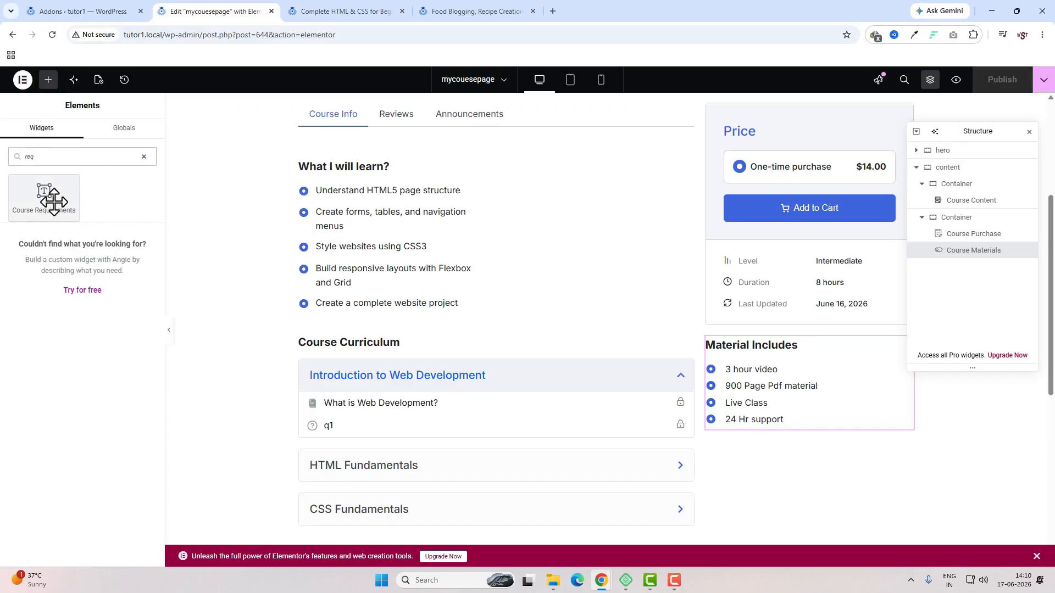
drag(53, 201, 846, 413)
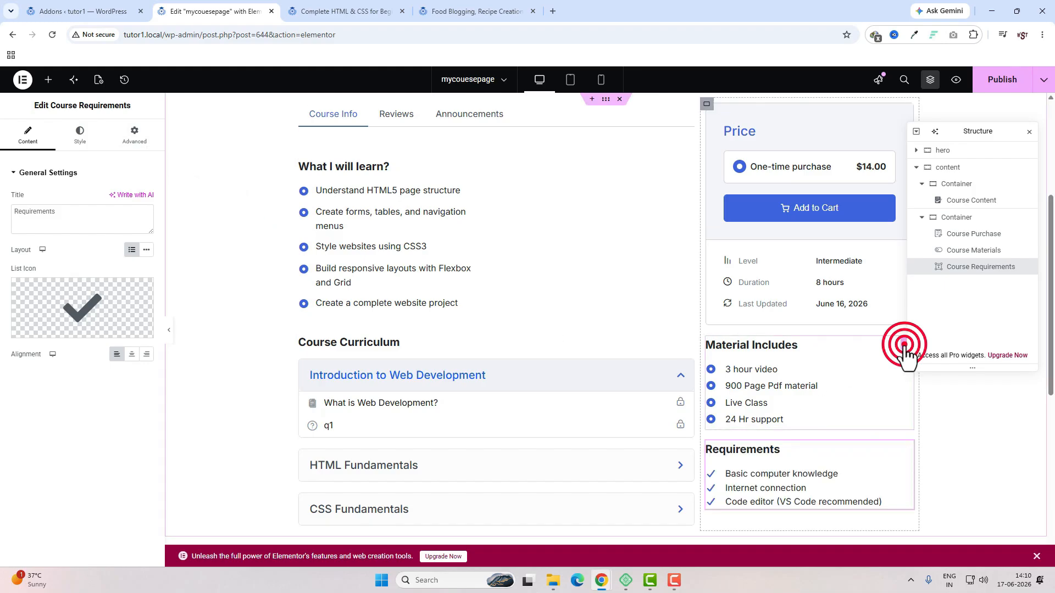
- Give the Course Materials widget 5 px of top and bottom padding, leaving the left and right at 0
click(903, 345)
click(135, 141)
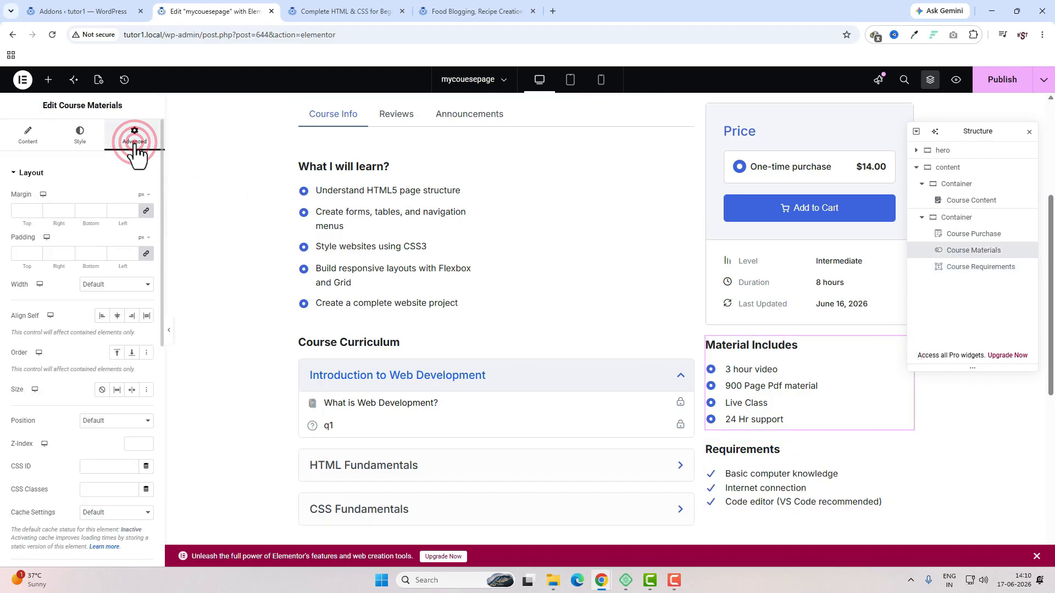
click(23, 253)
text(5)
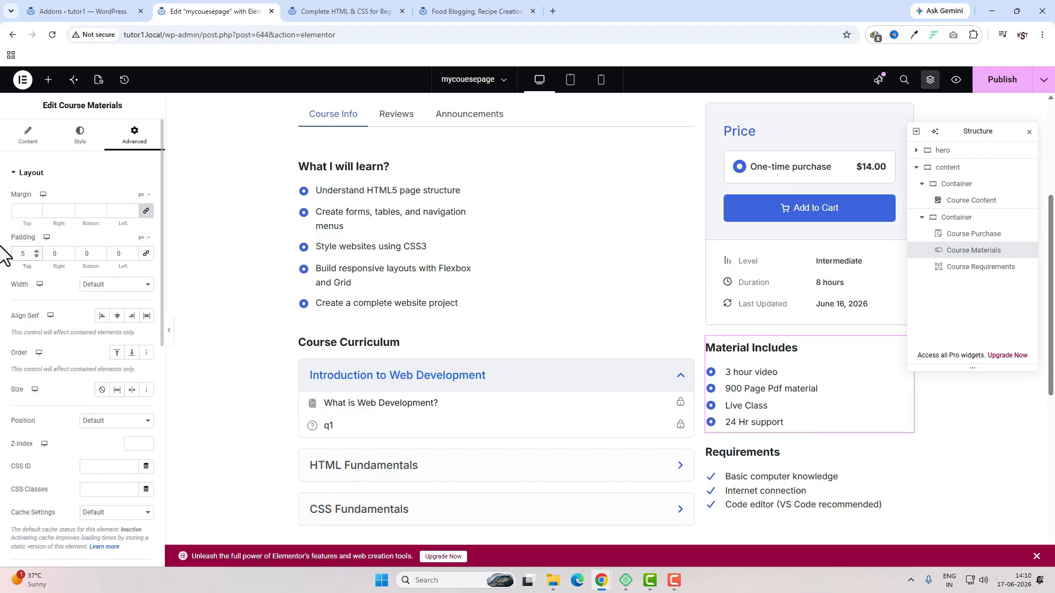
text(5)
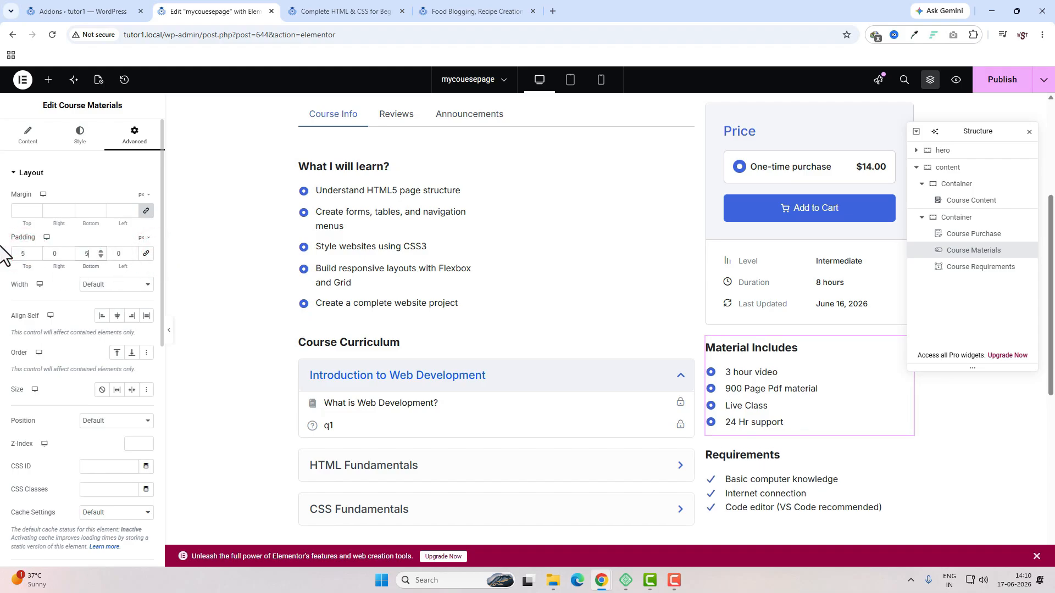
- Set the Course Requirements list icon to the solid dot circle
click(907, 459)
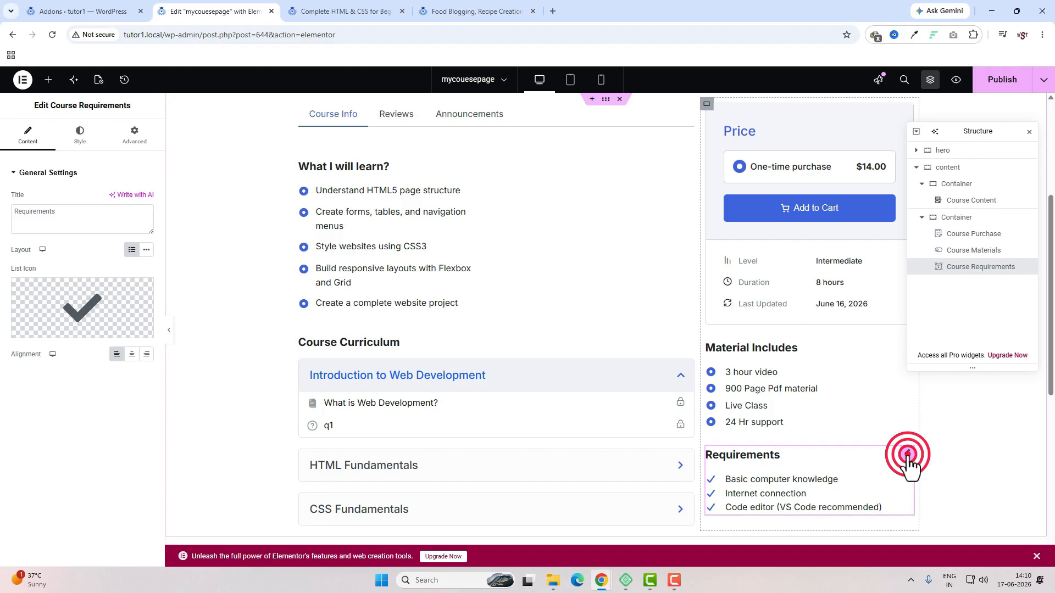
click(55, 291)
click(660, 157)
text(dot)
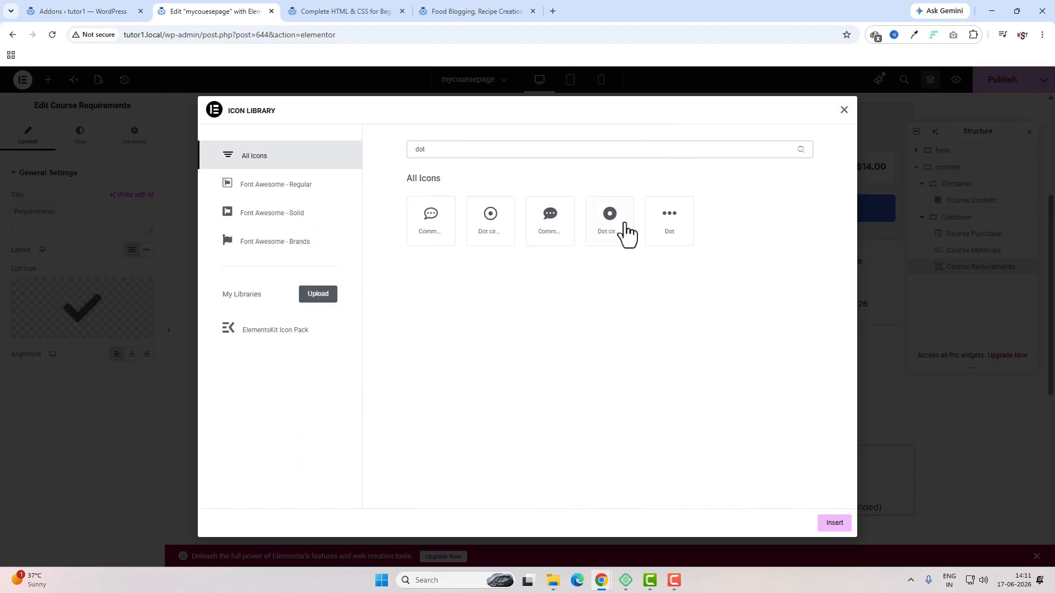
click(620, 220)
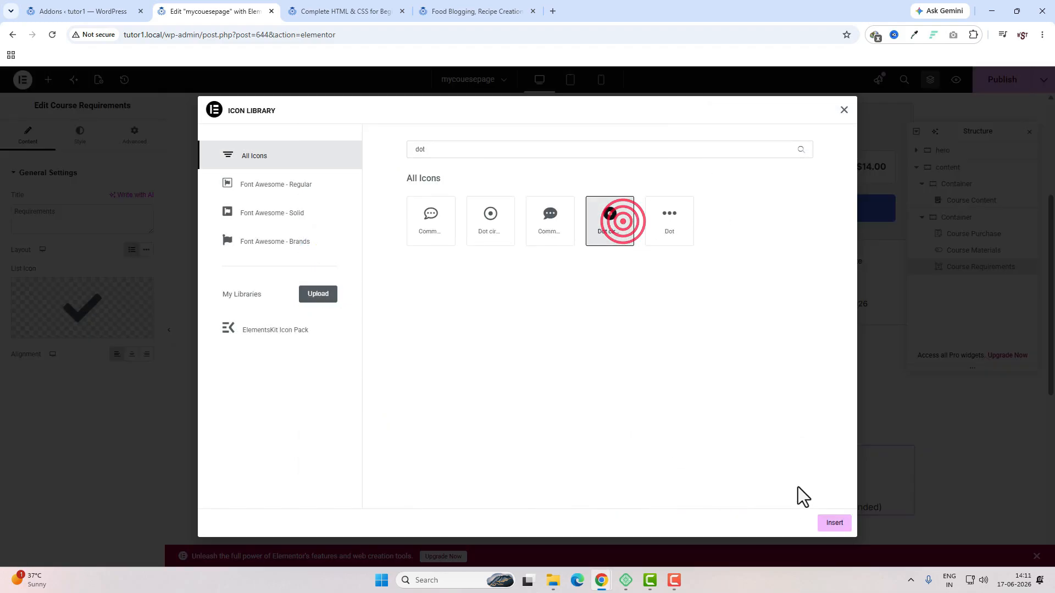
click(834, 523)
- Give the Course Requirements widget 5 px of top and bottom padding, with the sides unlinked and left and right at 0
click(135, 136)
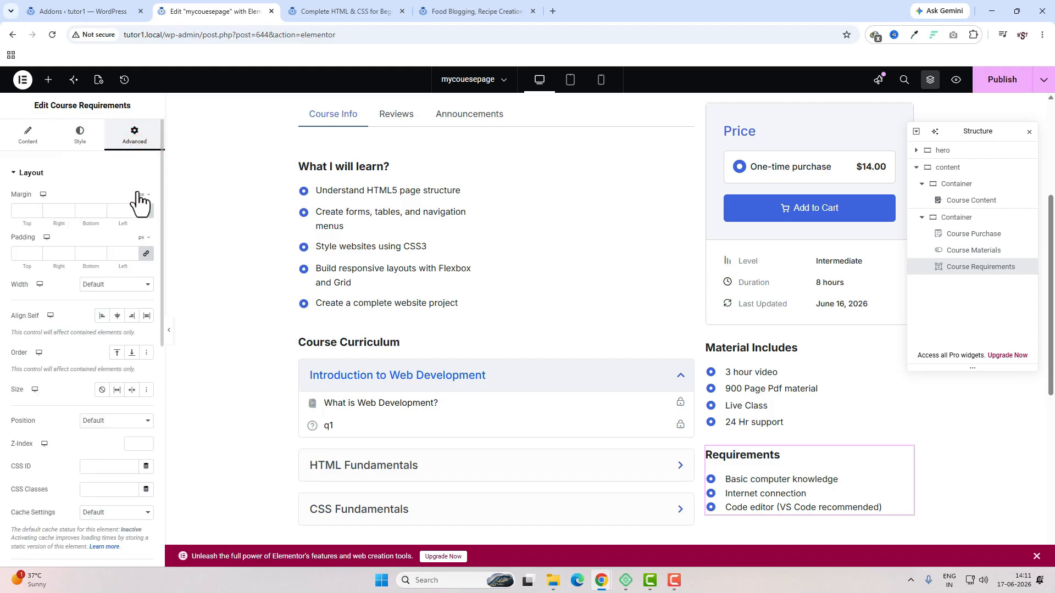
click(148, 253)
click(24, 253)
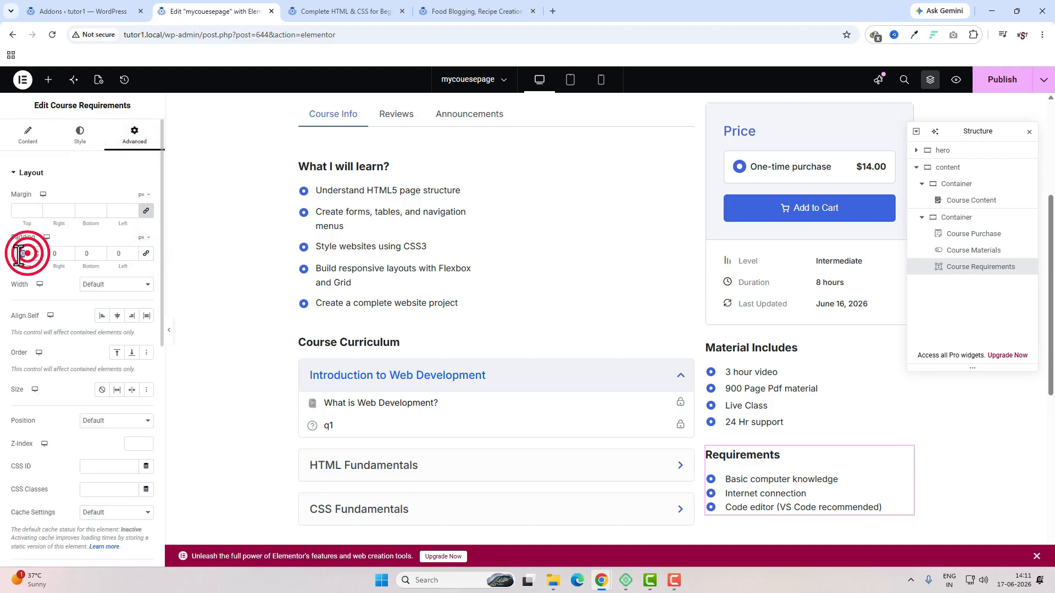
text(5)
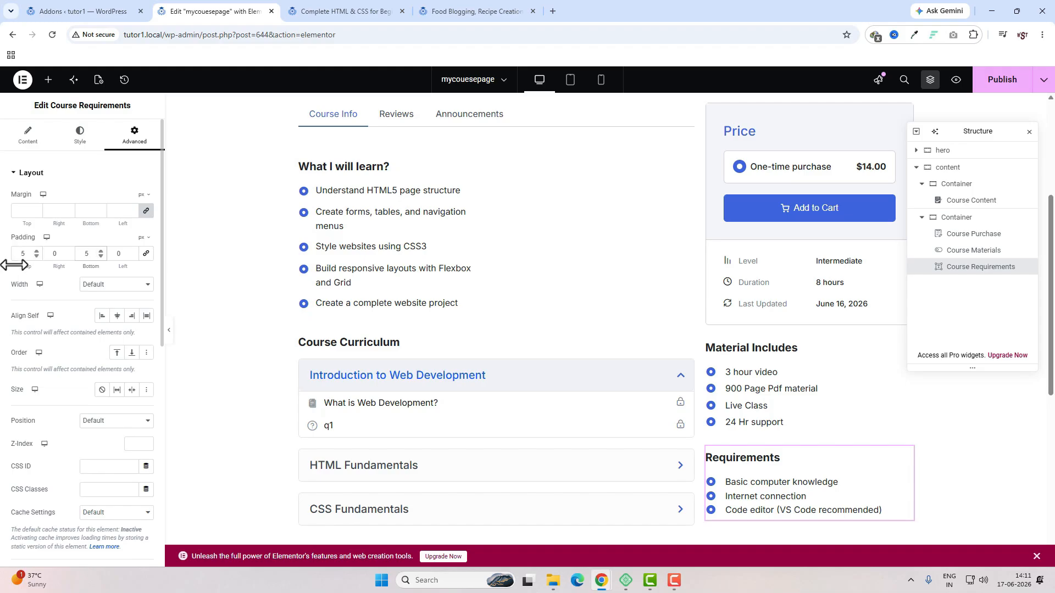
- Set the space between the Course Requirements list items to 5
click(34, 134)
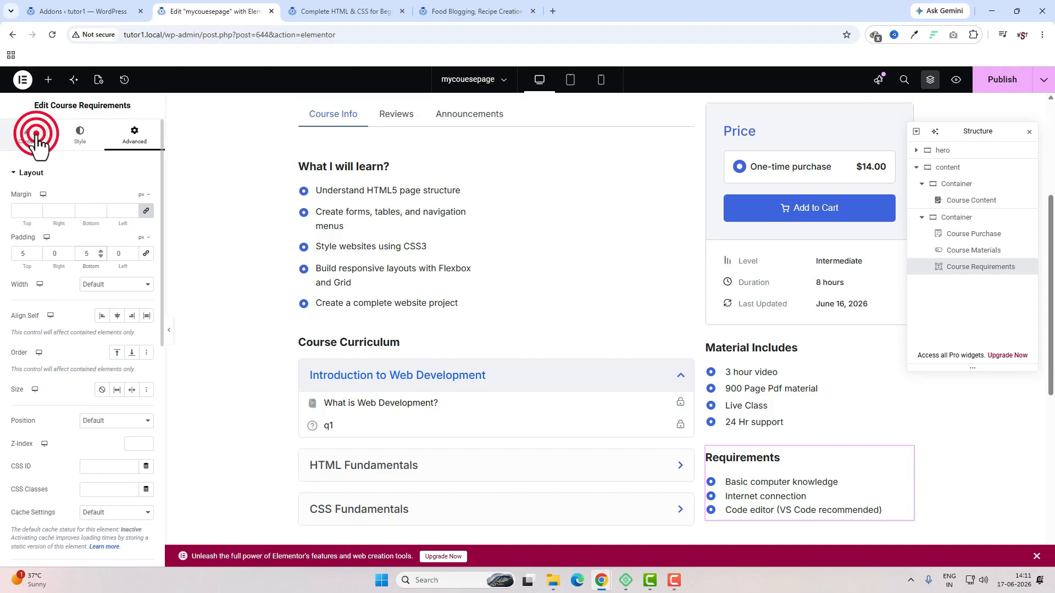
click(71, 141)
click(52, 296)
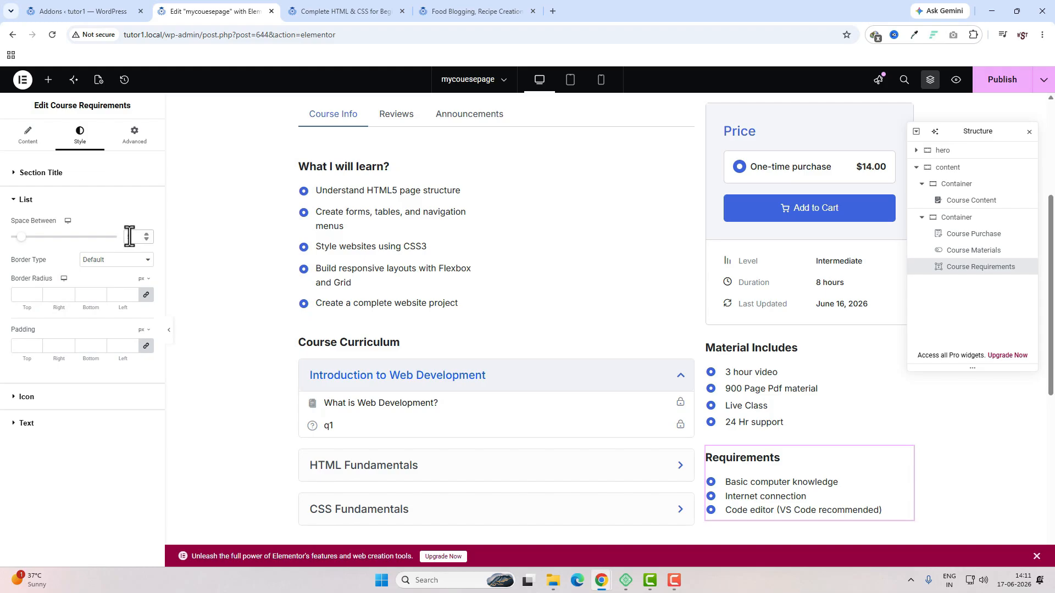
text(5)
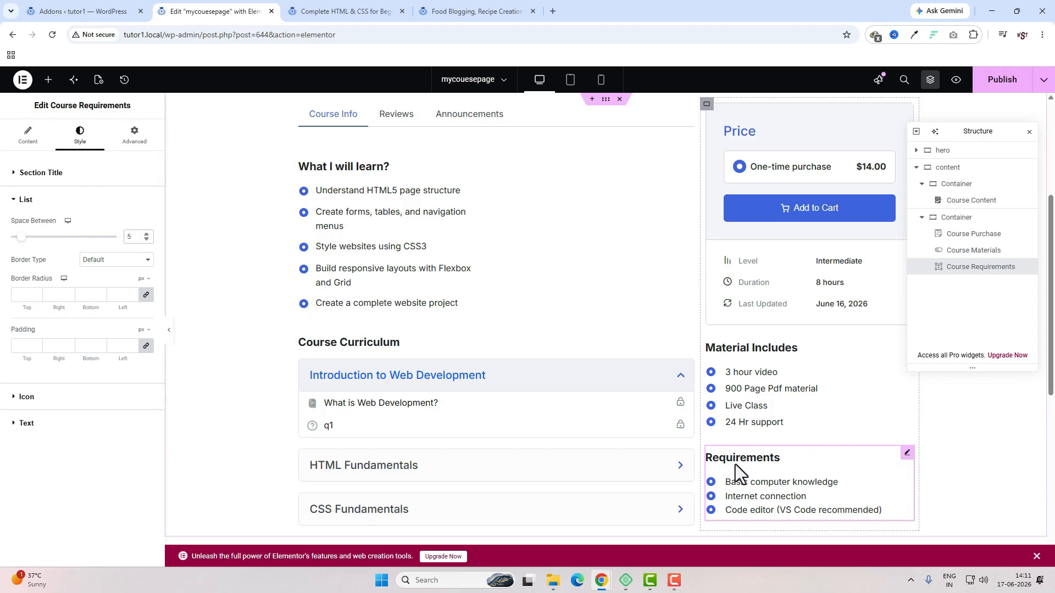
- Change the Course Requirements widget's title to "Pre-Requirements"
click(737, 472)
click(18, 213)
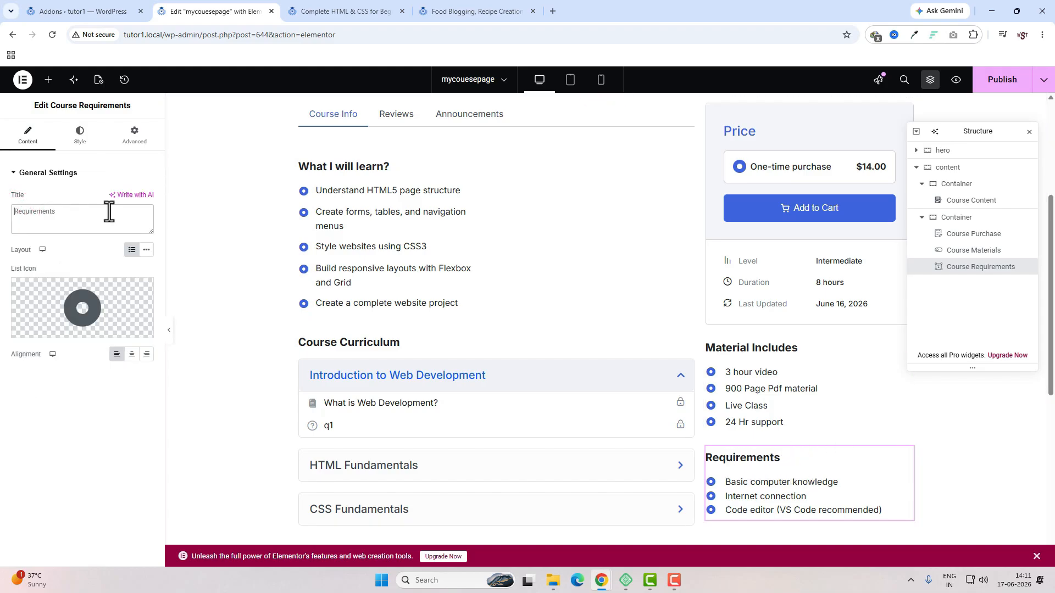
text(Pre-)
- Check the free-lms reference page for the next sidebar section and add a Course Tags widget below the Course Requirements widget
click(322, 11)
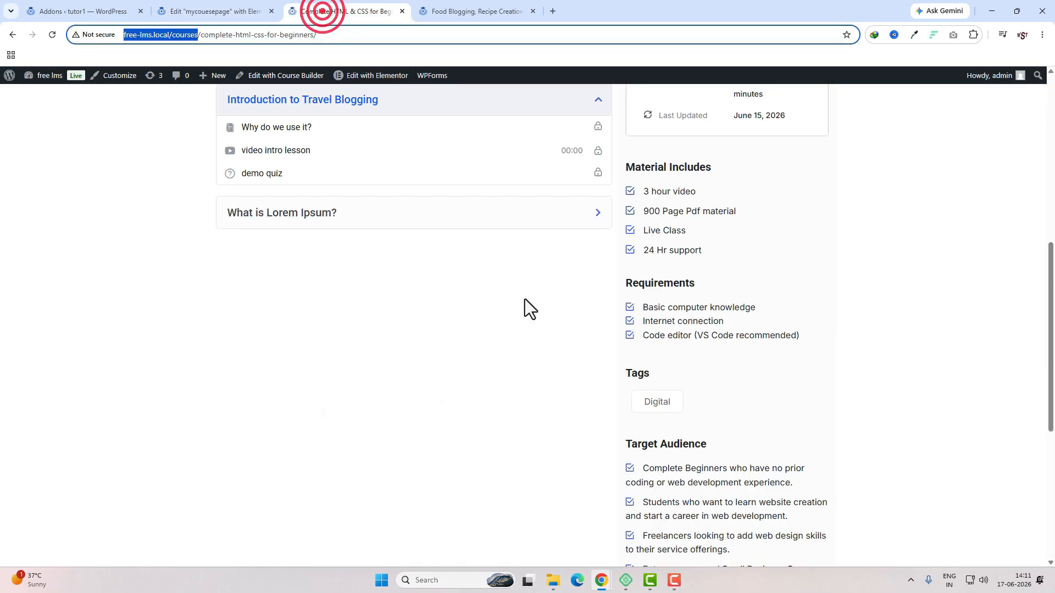
scroll(707, 420, down, 3)
key(ctrl+shift+Tab)
click(49, 79)
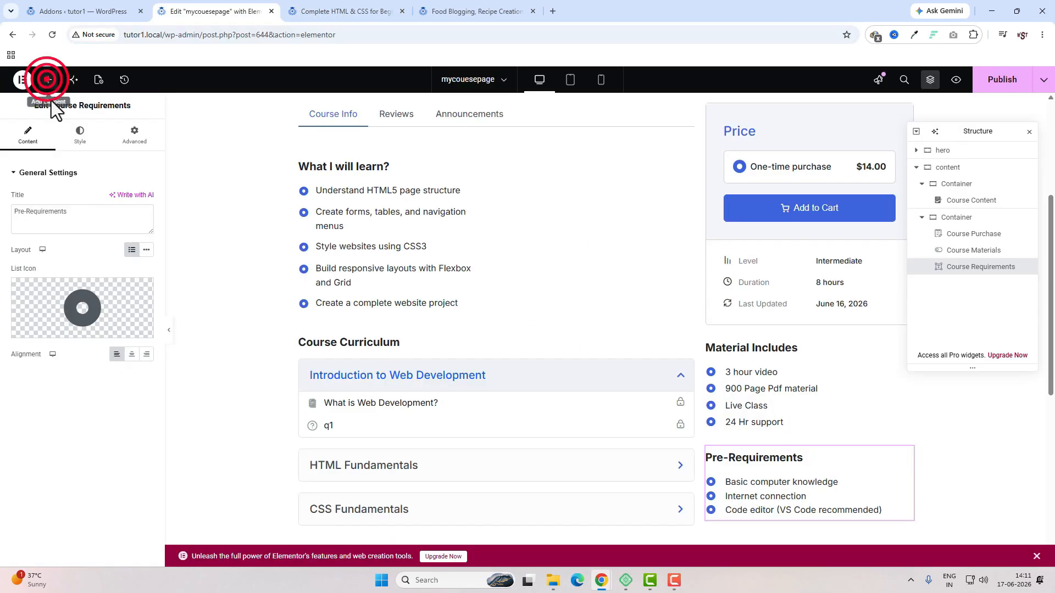
text(tags)
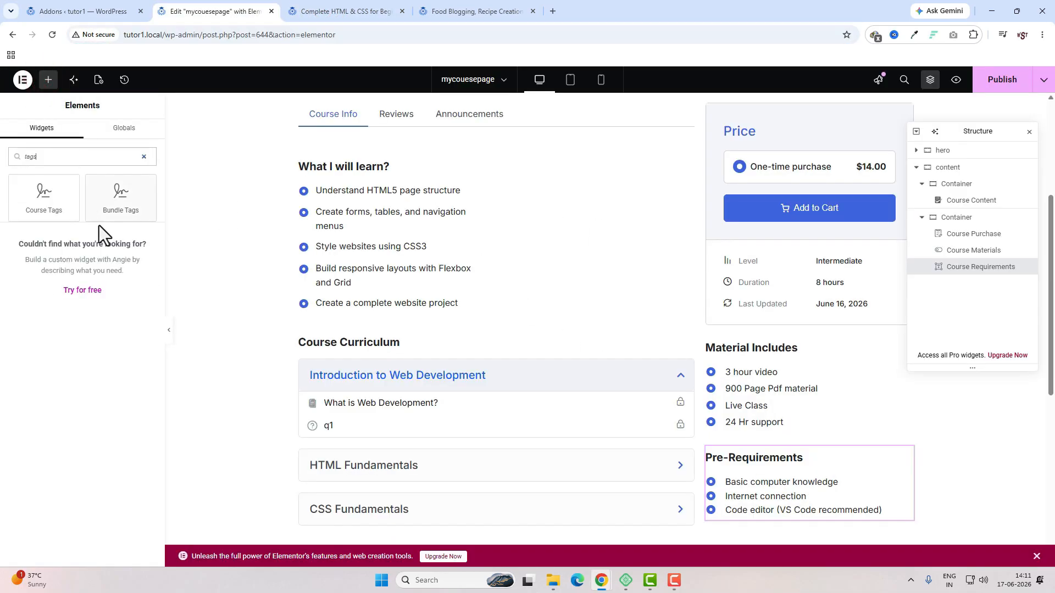
drag(51, 206, 780, 498)
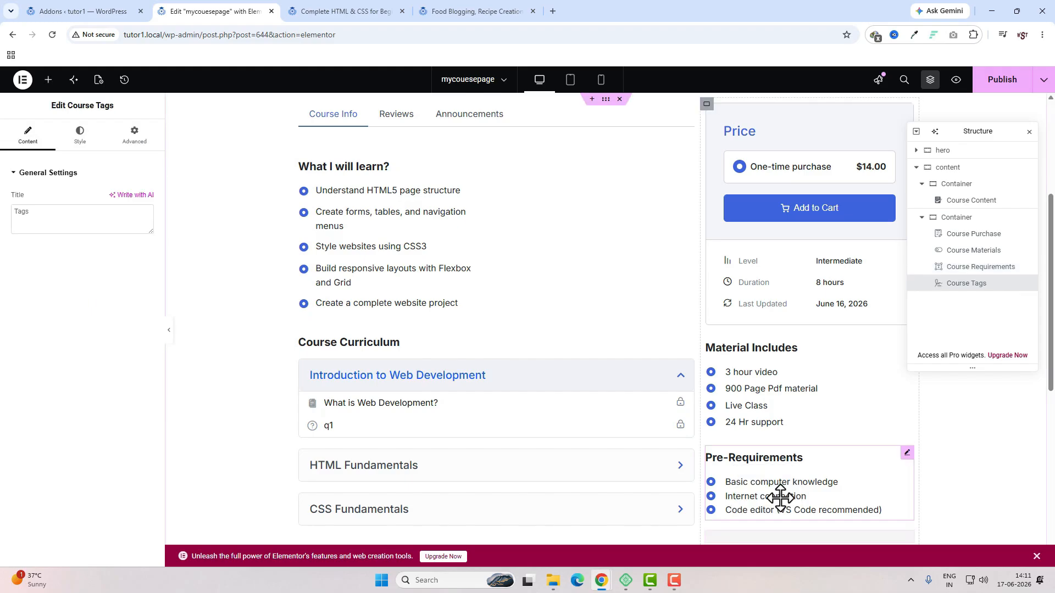
- Give the Course Tags widget 5 px of top and bottom padding, with the sides unlinked and left and right at 0
click(143, 144)
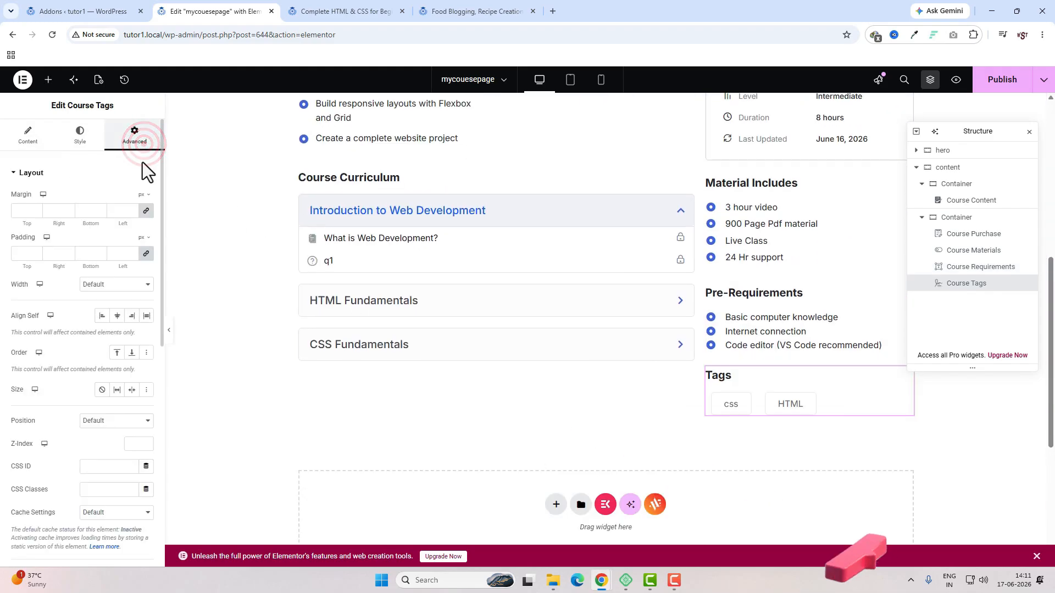
click(146, 253)
click(31, 258)
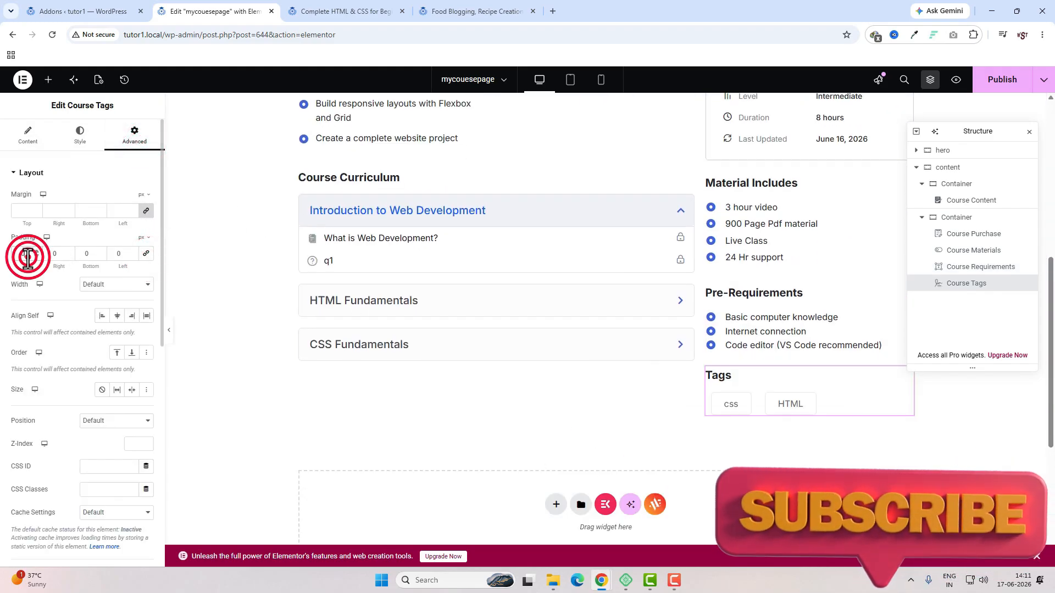
text(5)
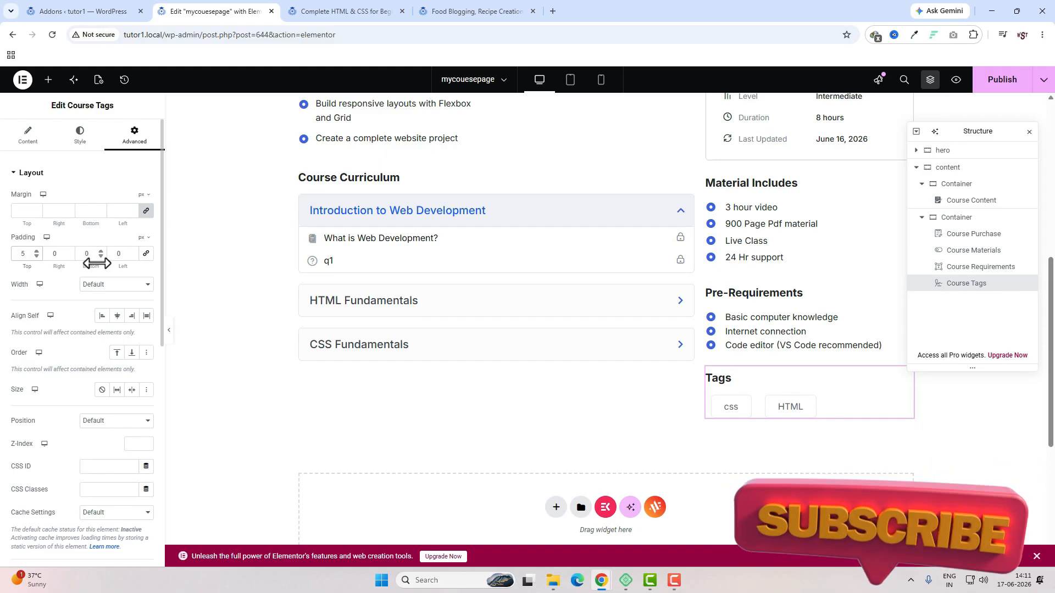
click(85, 259)
click(761, 467)
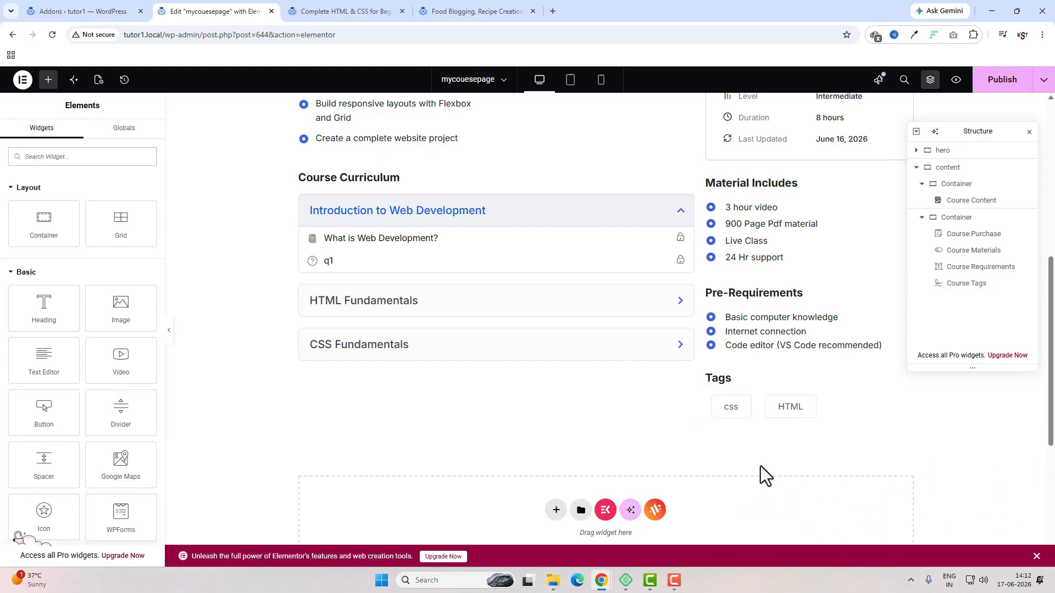
- Check the Target Audience section on the free-lms reference page and add a Course Target Audience widget below the Course Tags widget
click(359, 10)
triple_click(636, 280)
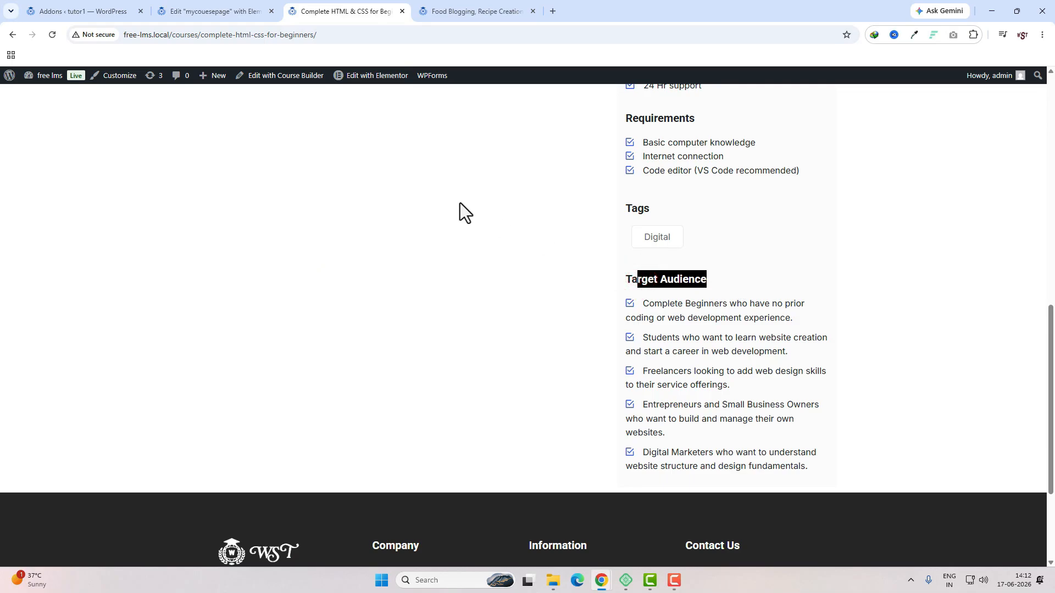
key(ctrl+shift+Tab)
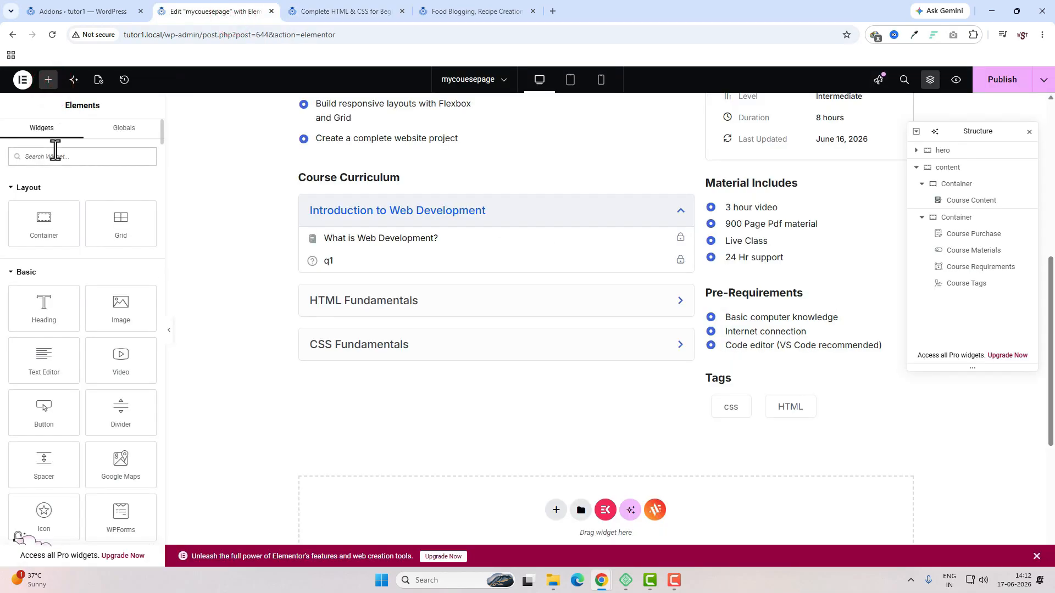
text(aud)
drag(44, 247, 765, 424)
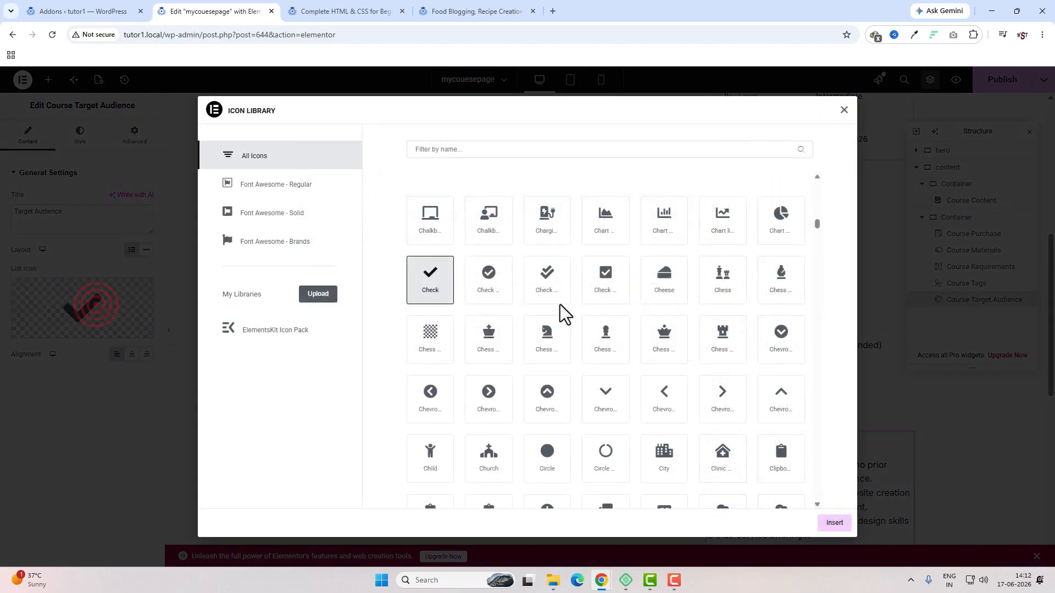
- Set the Course Target Audience list icon to the solid dot circle
click(605, 147)
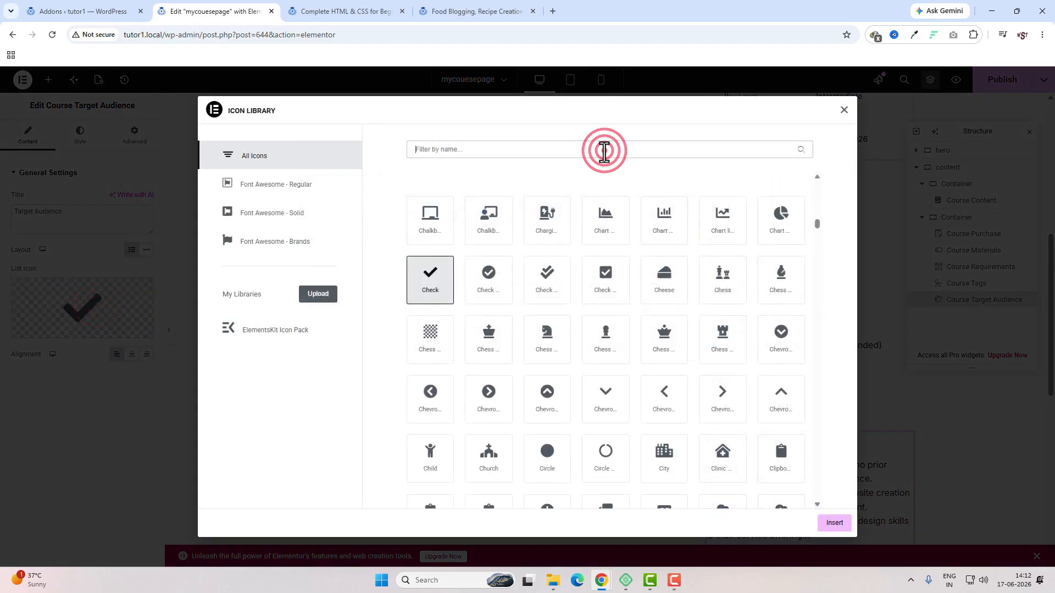
text(dot)
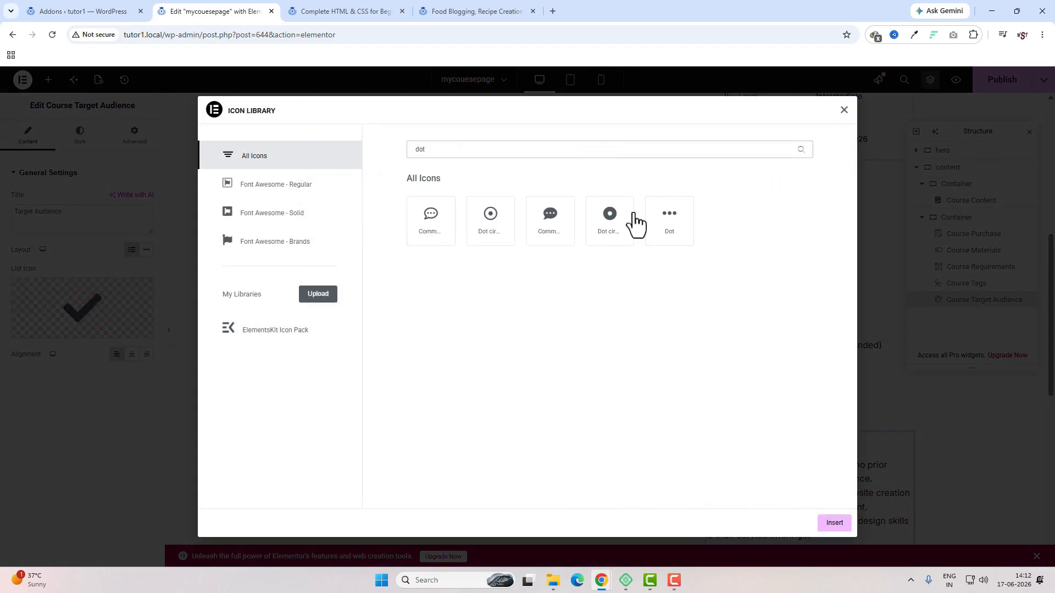
click(607, 217)
click(832, 524)
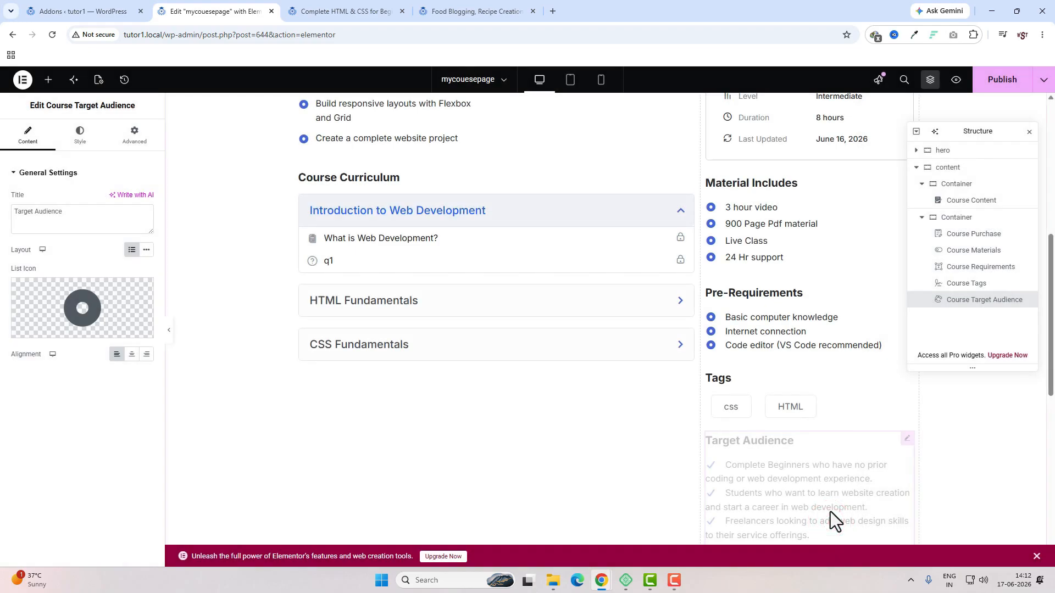
- Set the space between the Course Target Audience list items to 5
click(82, 136)
click(52, 301)
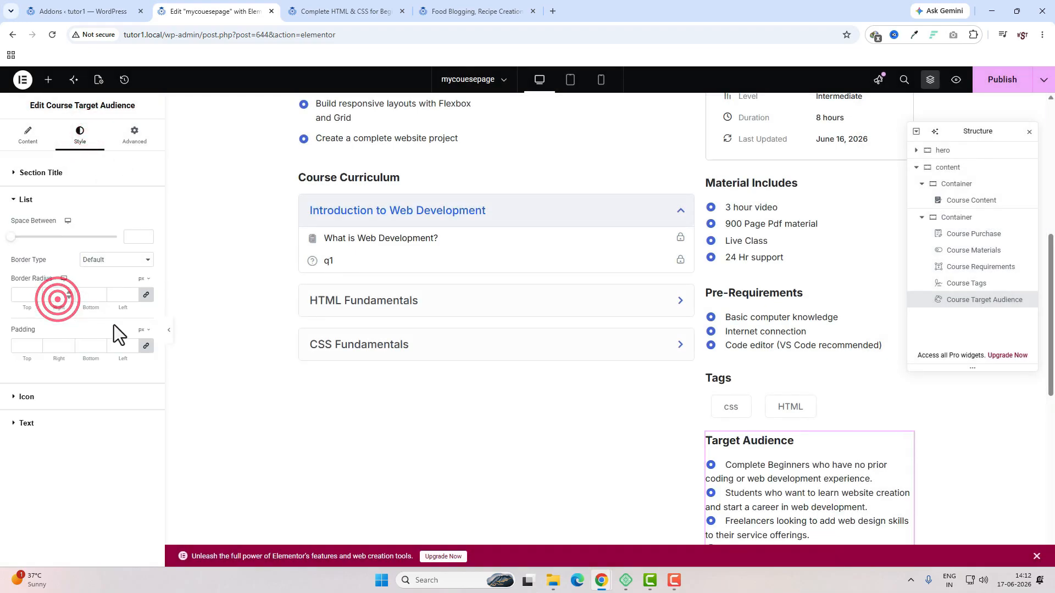
text(5)
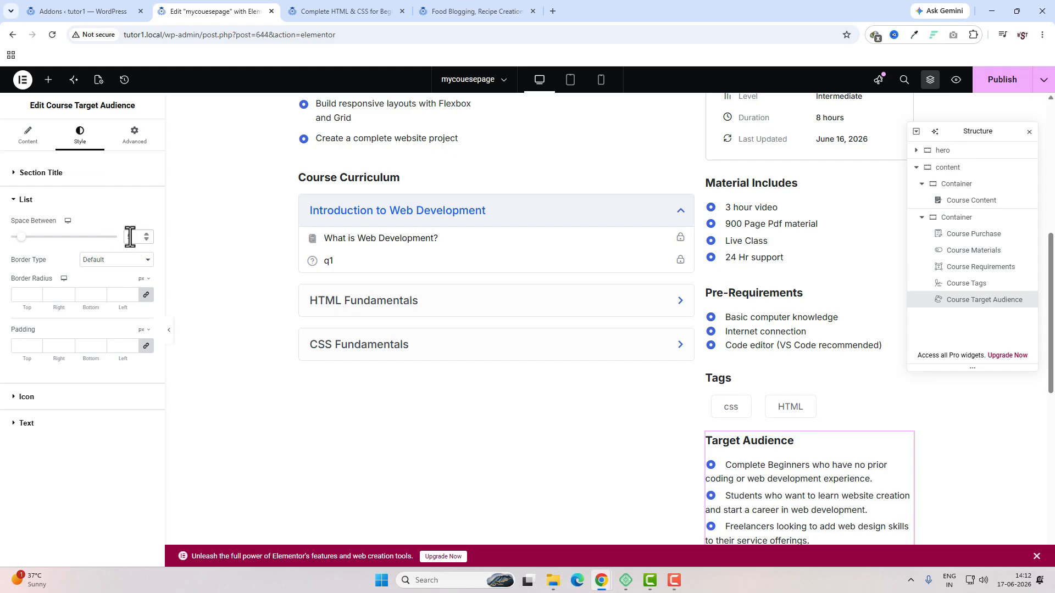
- Give the Course Target Audience widget 10 px of top and bottom padding with the sides unlinked and left and right at 0, and publish the template
click(148, 136)
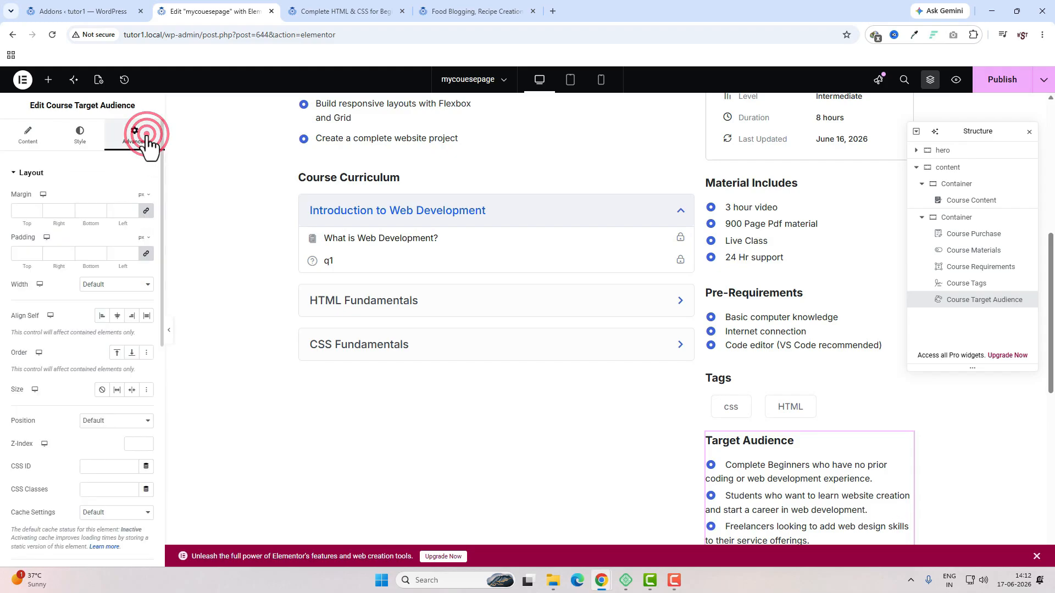
drag(28, 254, 12, 254)
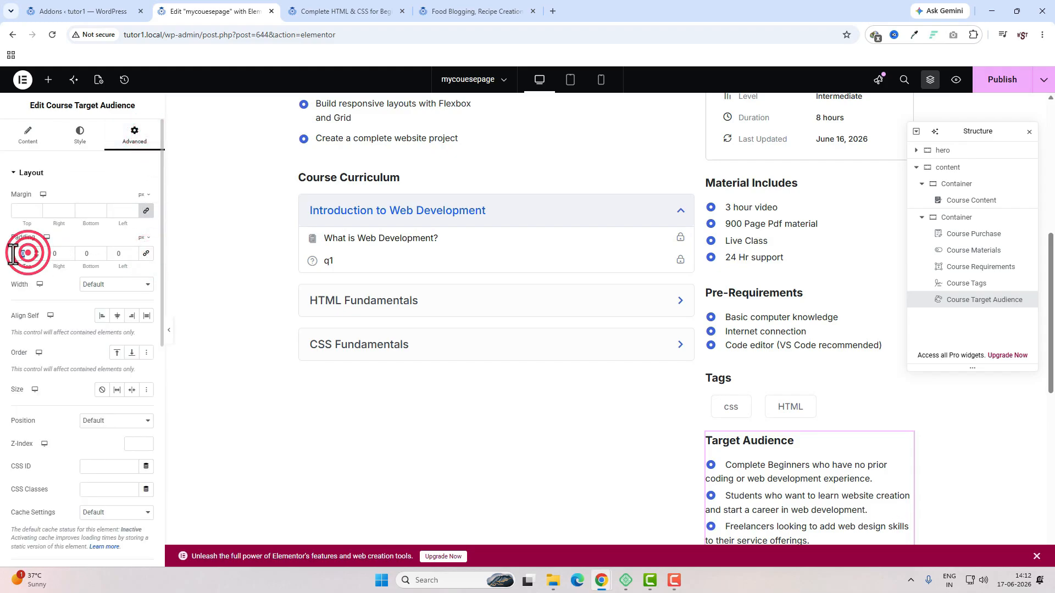
text(10)
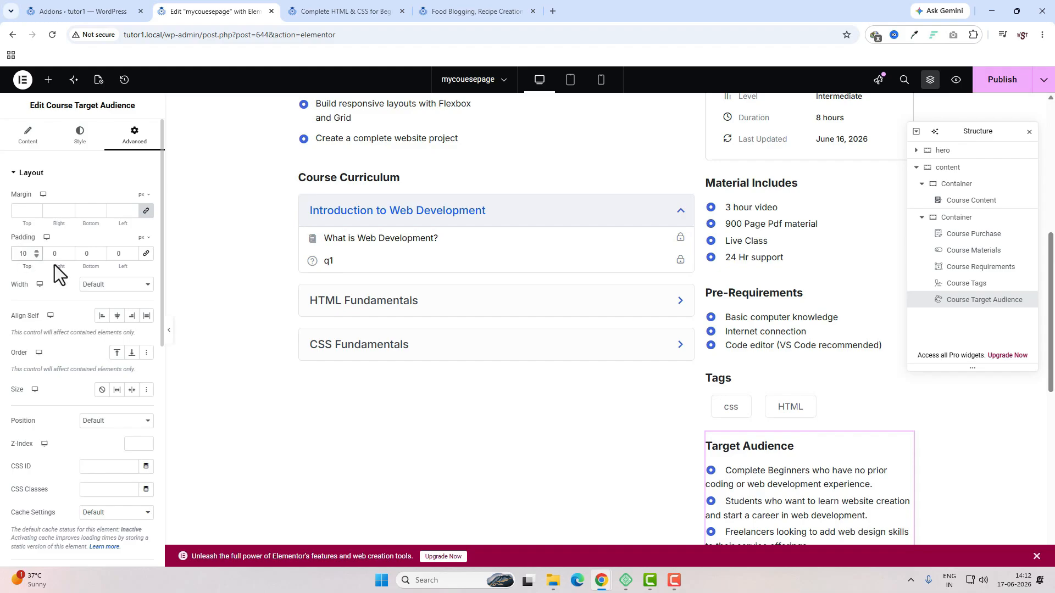
click(91, 255)
text(10)
click(1000, 82)
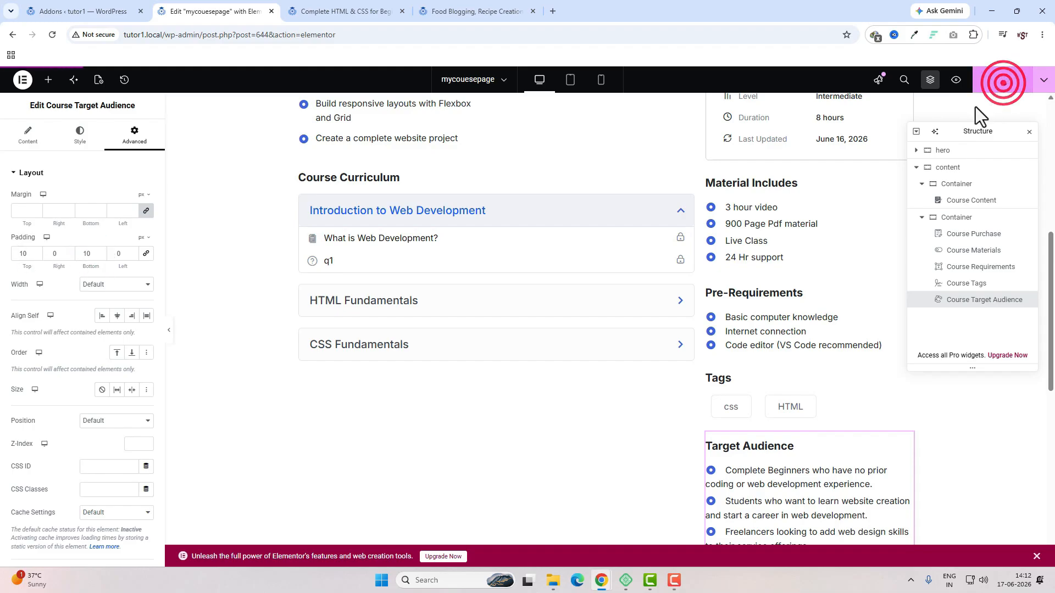
- In the tablet view, set the content container's direction to reversed column so the sidebar comes before the course content
click(570, 81)
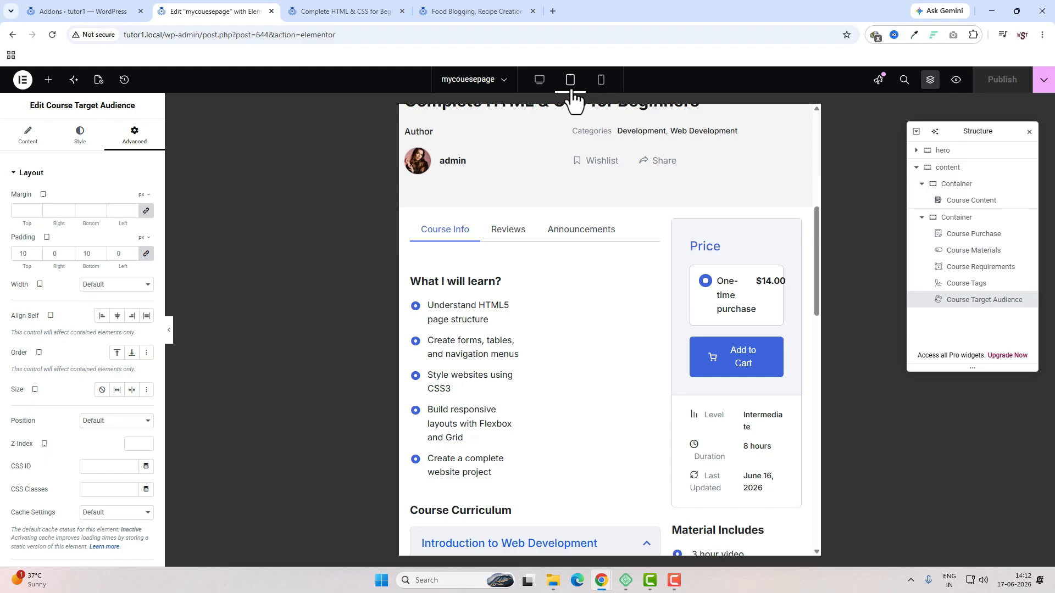
scroll(587, 198, down, 10)
click(920, 217)
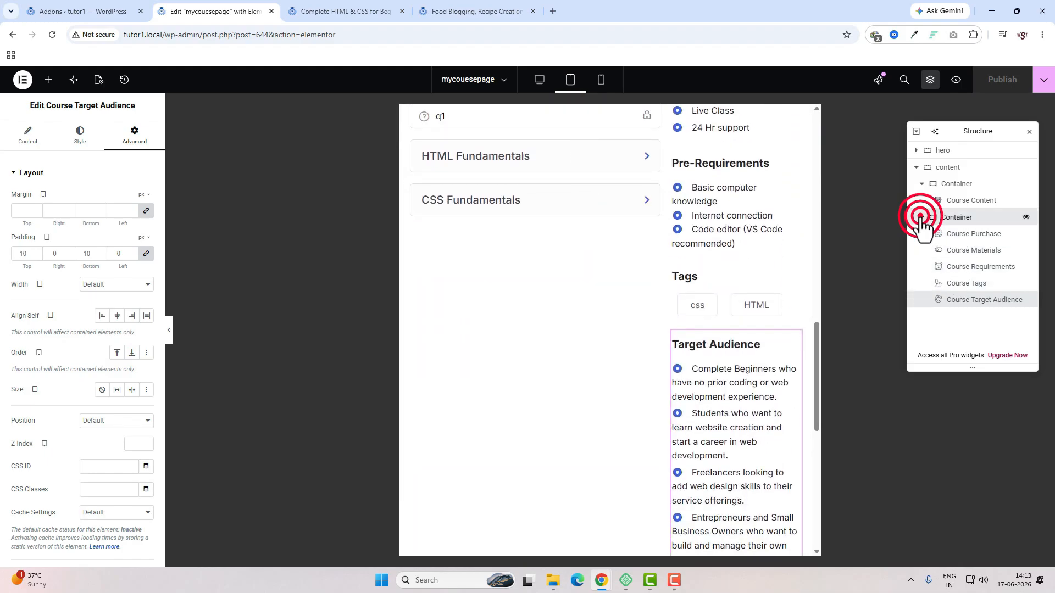
click(948, 169)
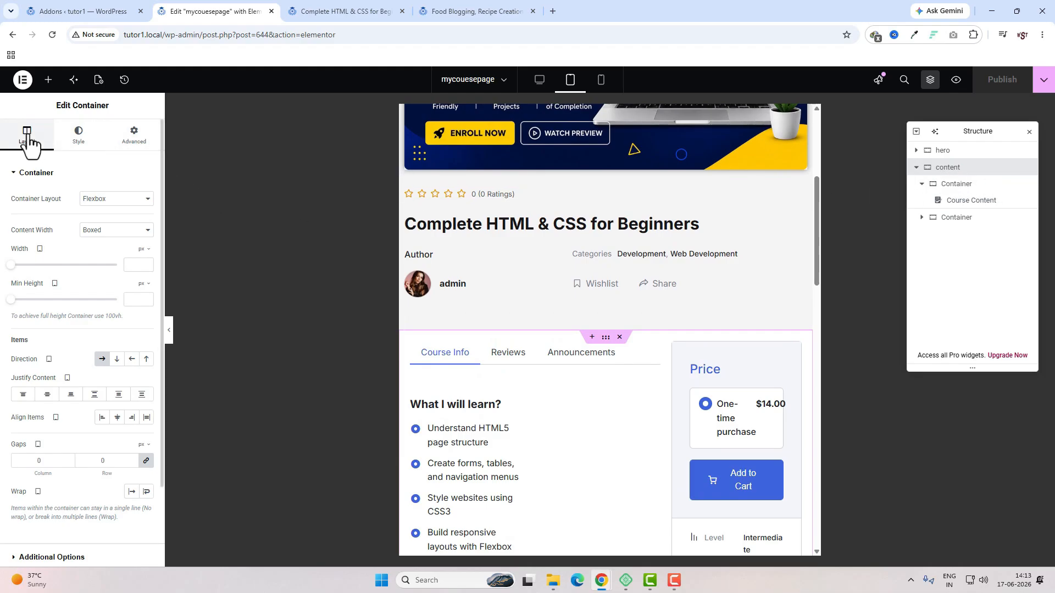
click(148, 360)
- Set the sidebar container's tablet width to 100%
click(959, 217)
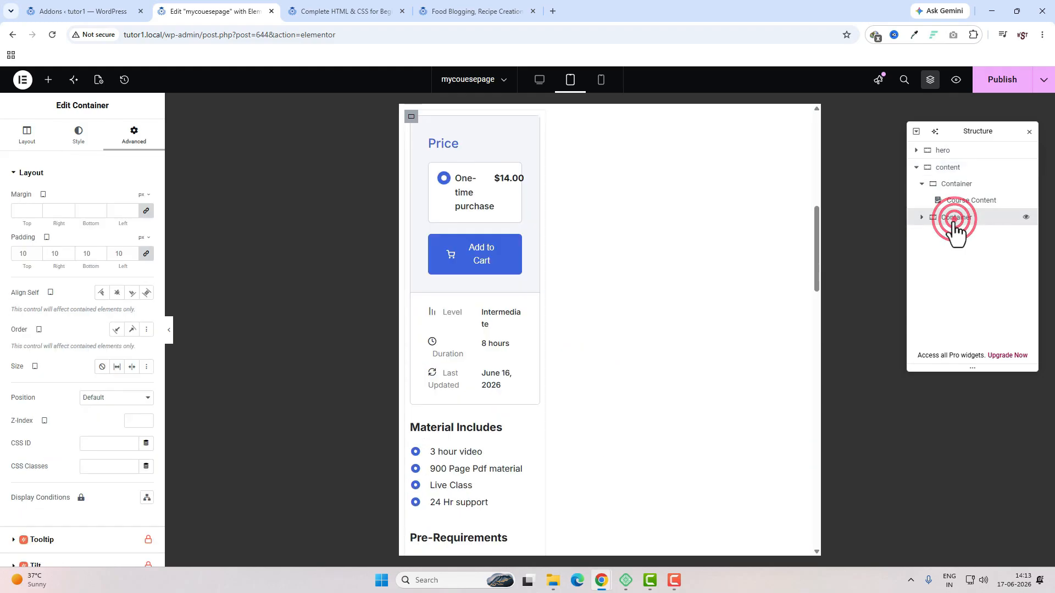
click(34, 135)
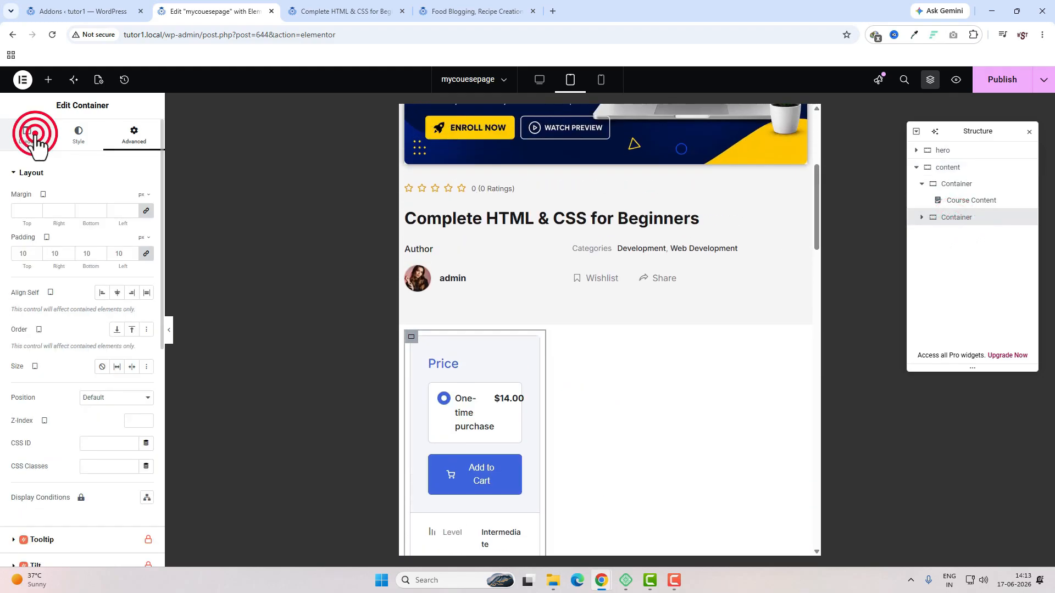
click(143, 249)
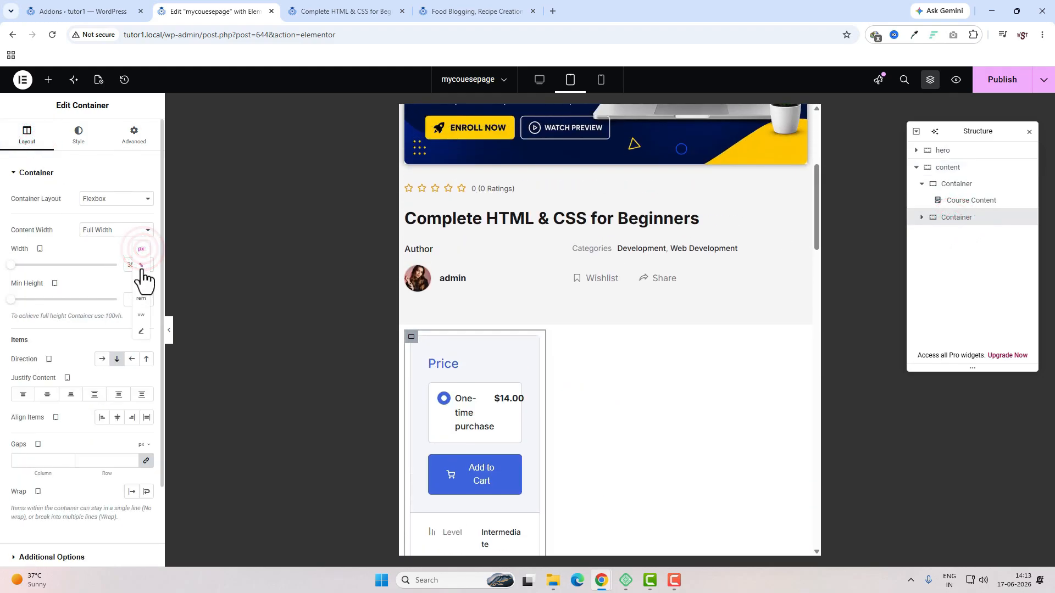
click(142, 268)
drag(48, 265, 156, 276)
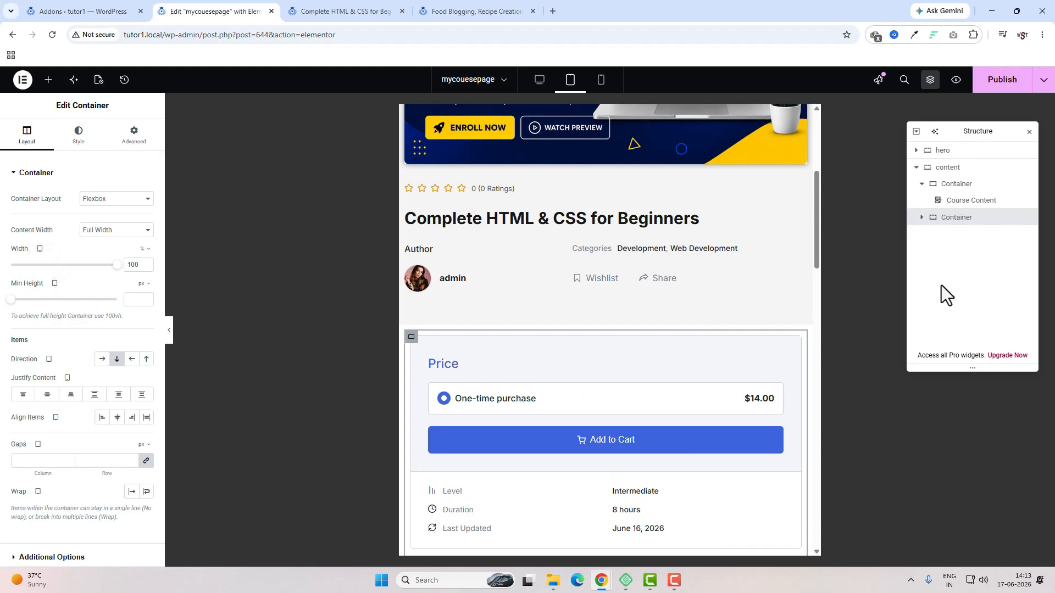
- Set the tablet width of the container holding the Course Content widget to 100%
click(956, 183)
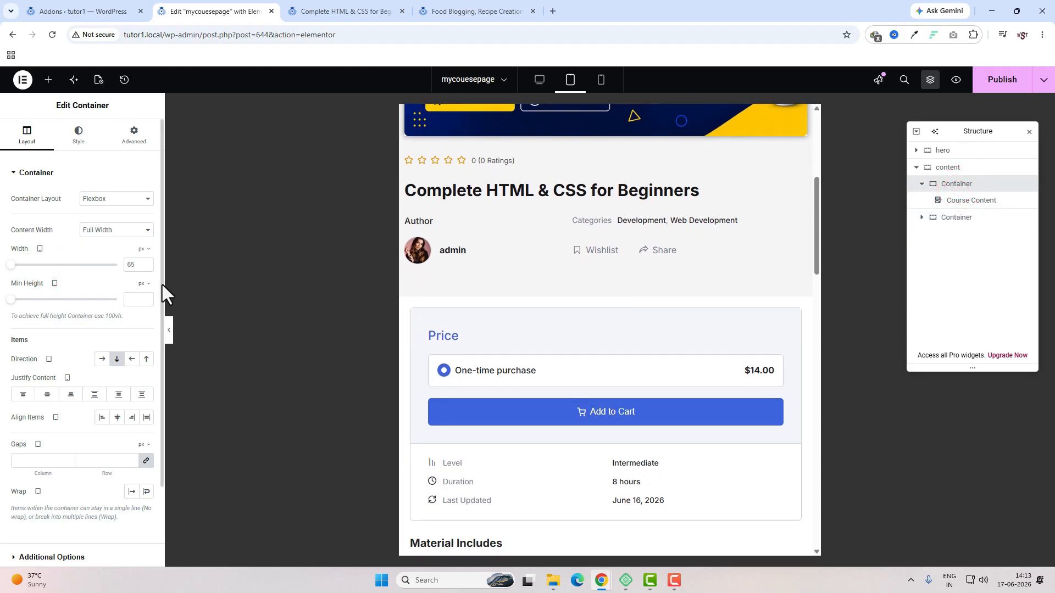
click(145, 251)
click(143, 267)
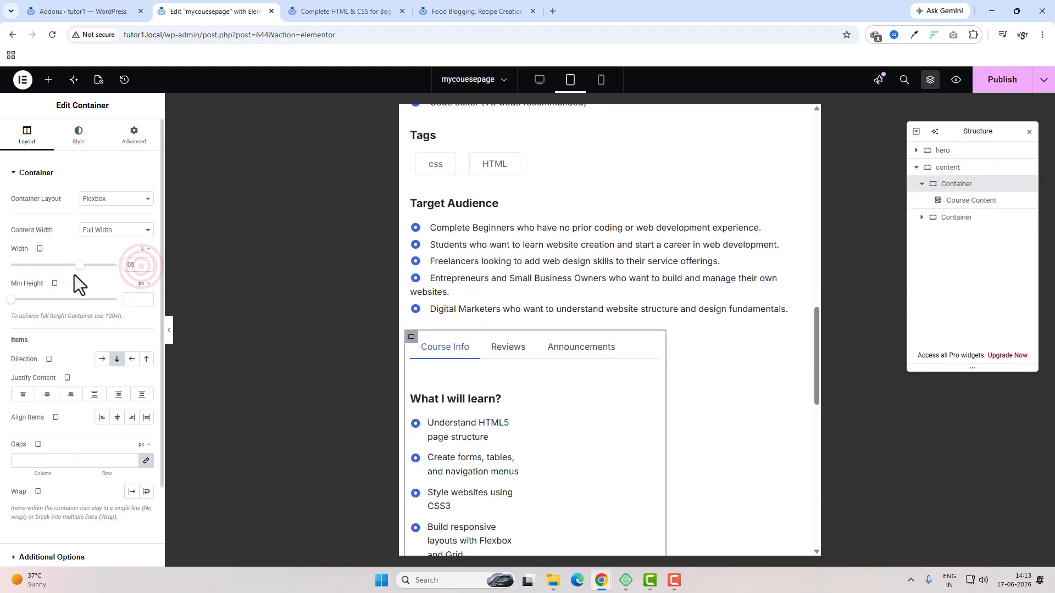
drag(75, 270, 172, 271)
- Review the stacked content section from the price box to the curriculum in the tablet and mobile views
scroll(654, 427, up, 10)
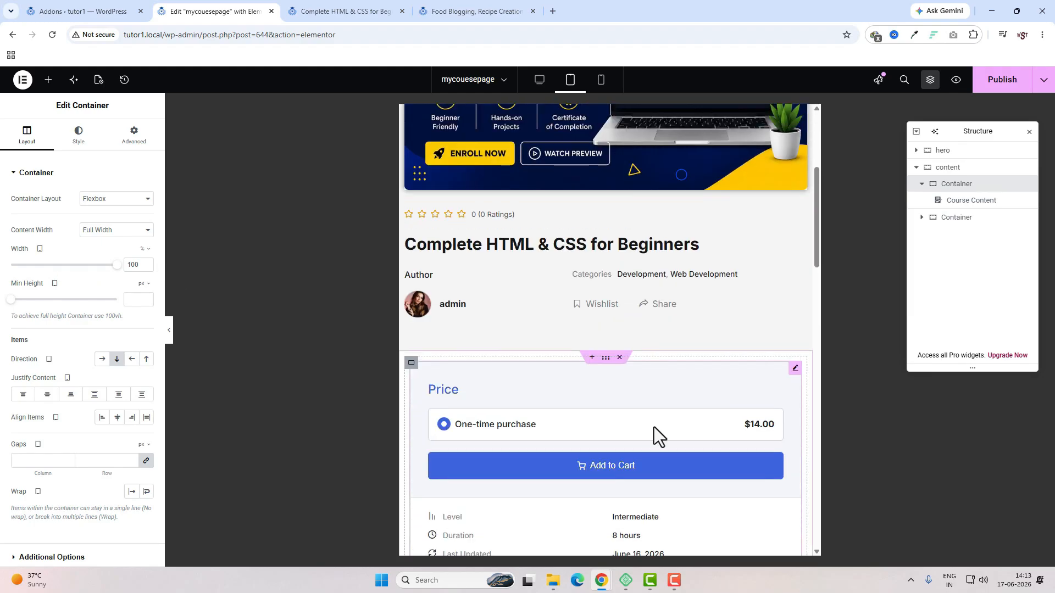
scroll(654, 427, down, 15)
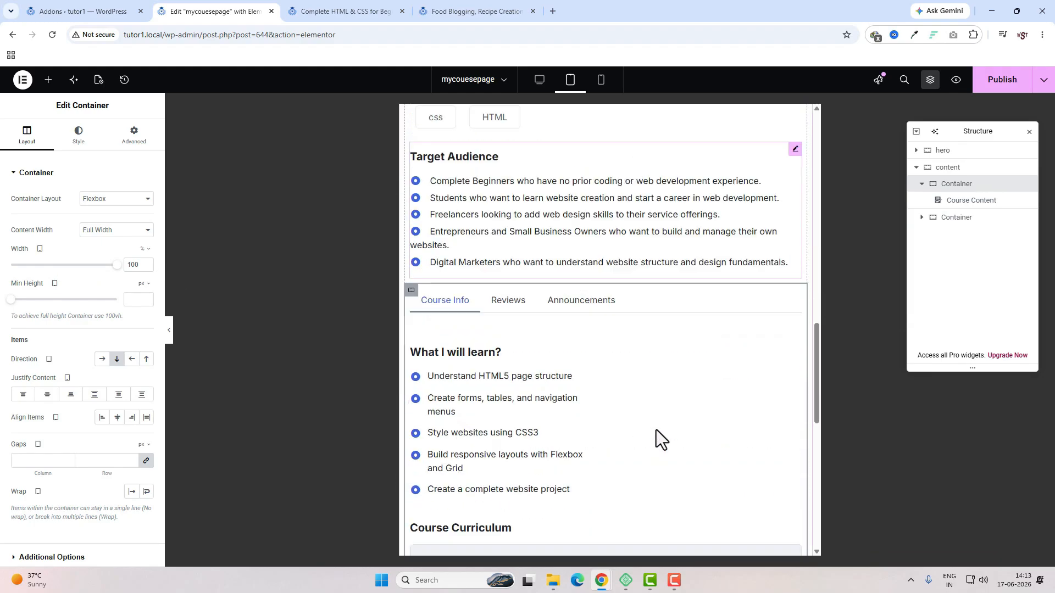
scroll(656, 430, down, 3)
click(600, 80)
scroll(624, 346, up, 10)
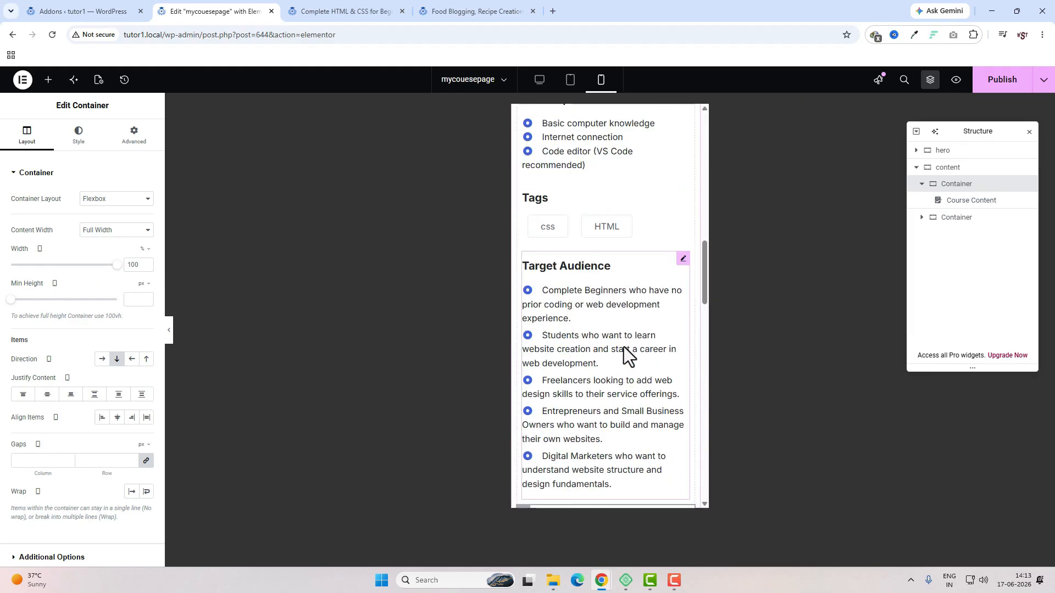
scroll(574, 406, down, 4)
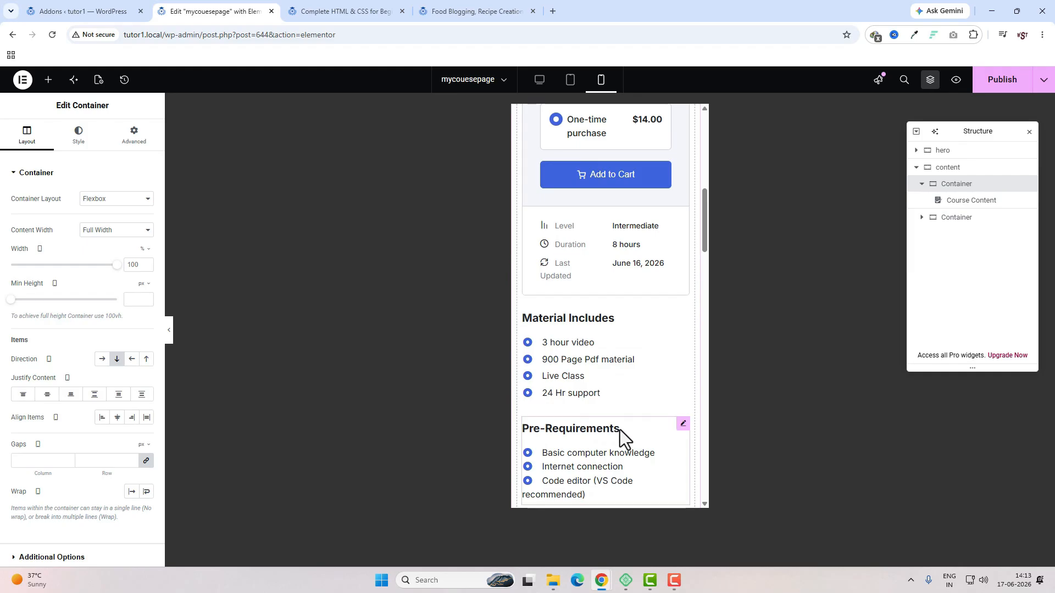
scroll(650, 436, up, 5)
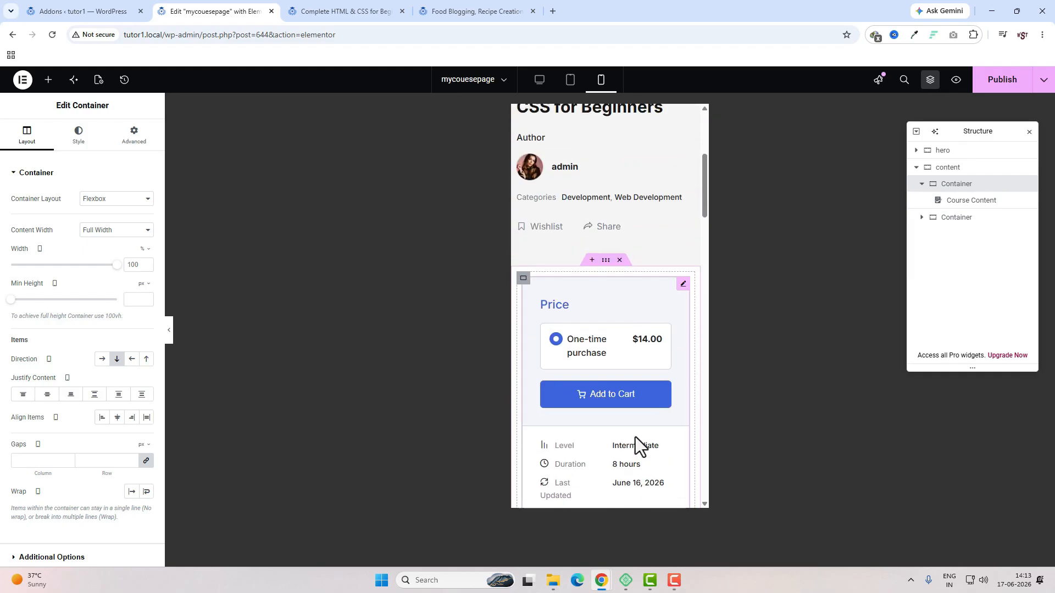
scroll(635, 437, down, 12)
scroll(635, 437, down, 8)
scroll(634, 434, up, 12)
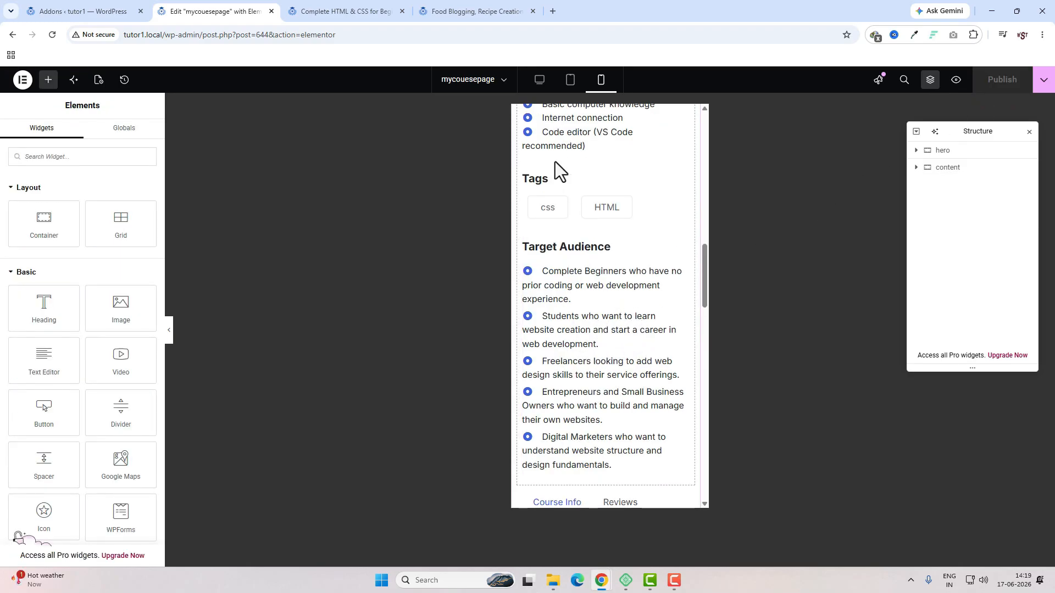
- Return to the desktop view with the sidebar container's style settings open and check the sidebar background on the free-lms reference page
click(537, 84)
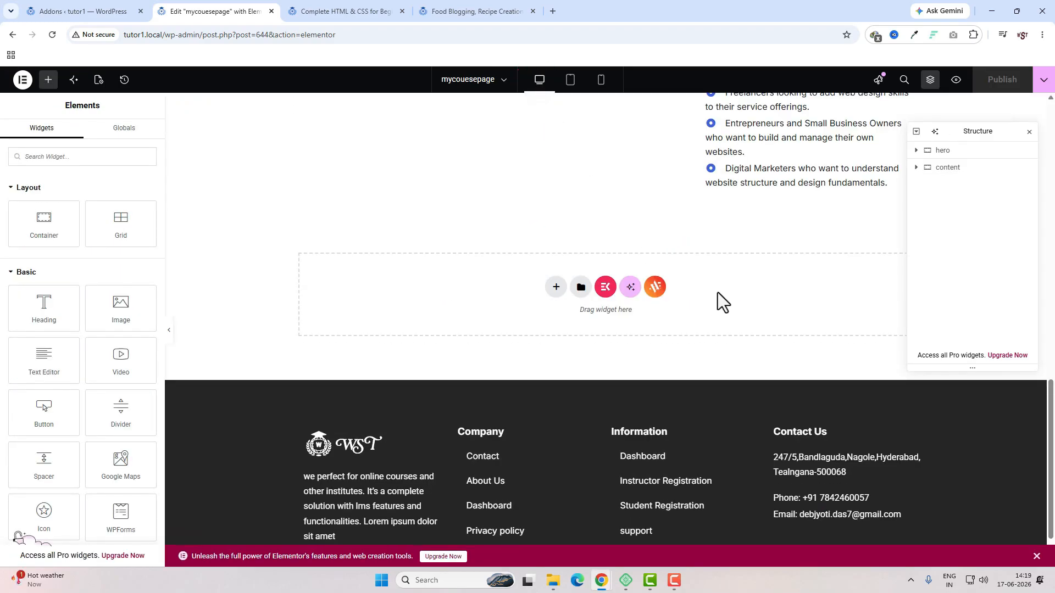
scroll(720, 299, up, 10)
click(707, 325)
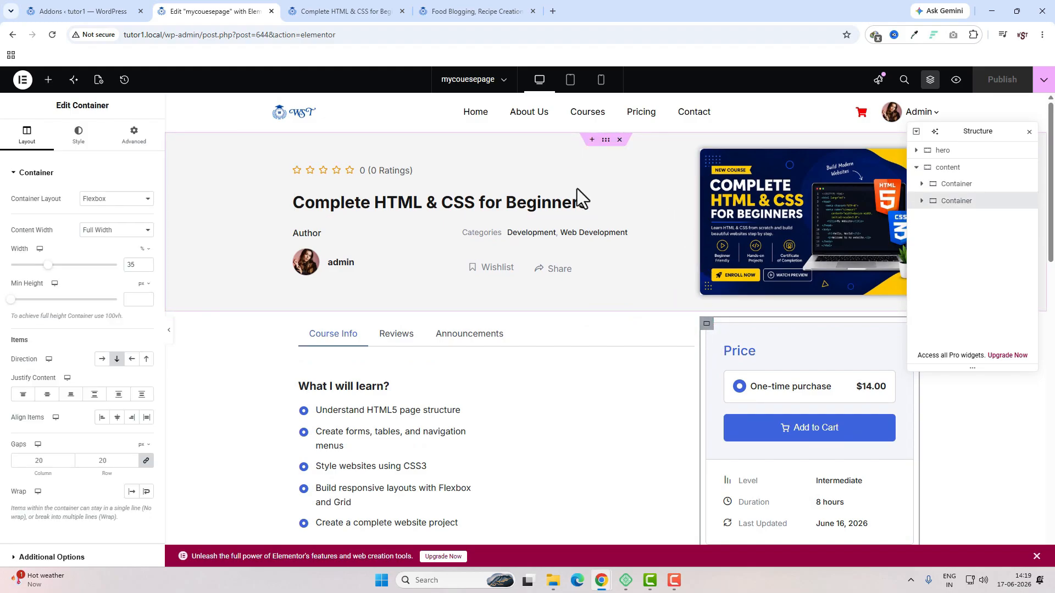
click(79, 138)
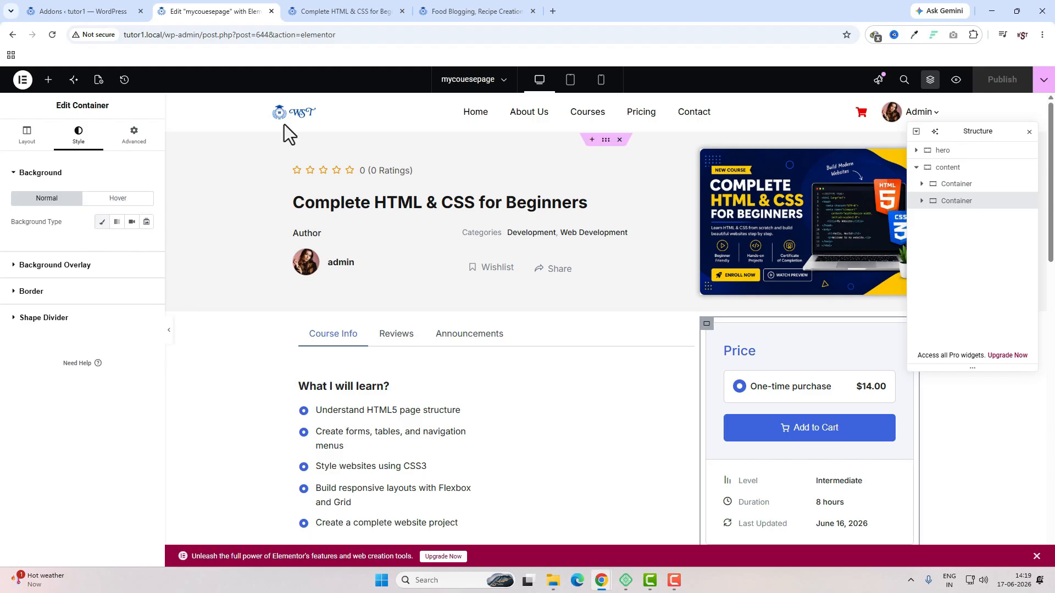
click(361, 10)
scroll(760, 365, up, 3)
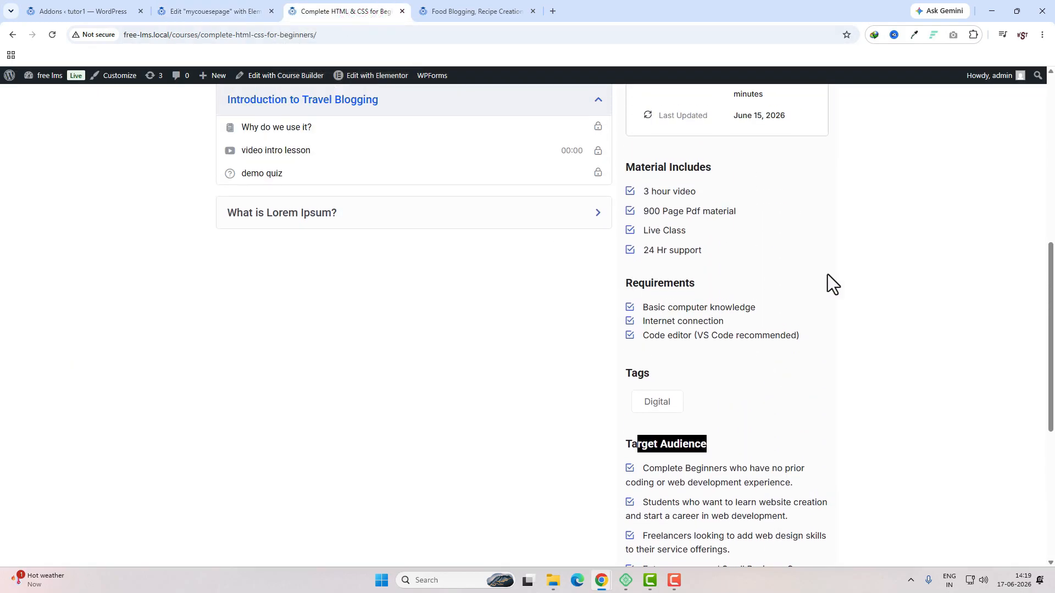
scroll(774, 322, up, 4)
scroll(736, 512, down, 4)
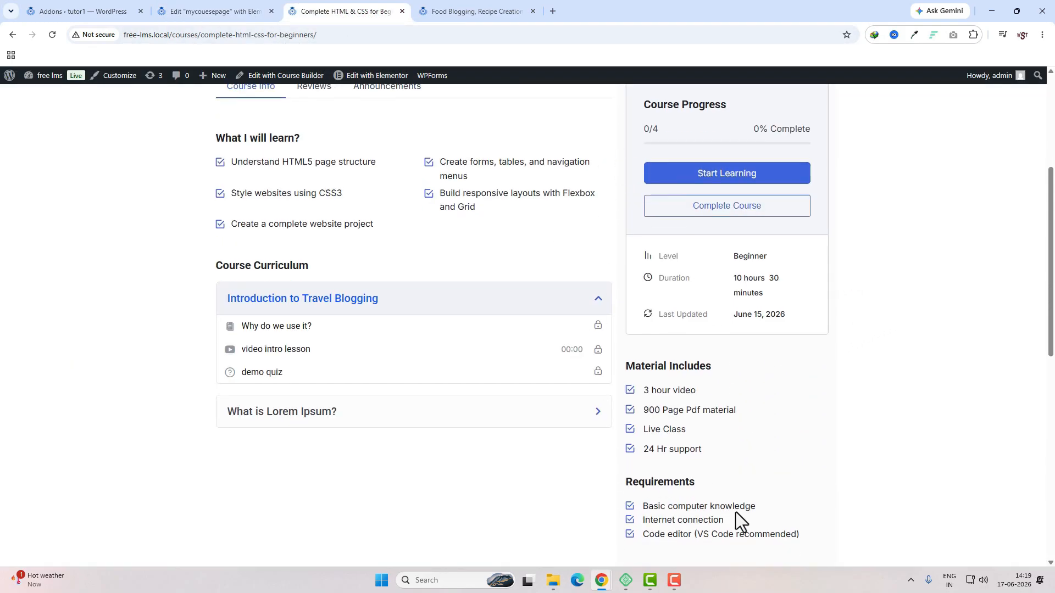
scroll(804, 474, down, 5)
scroll(785, 467, up, 8)
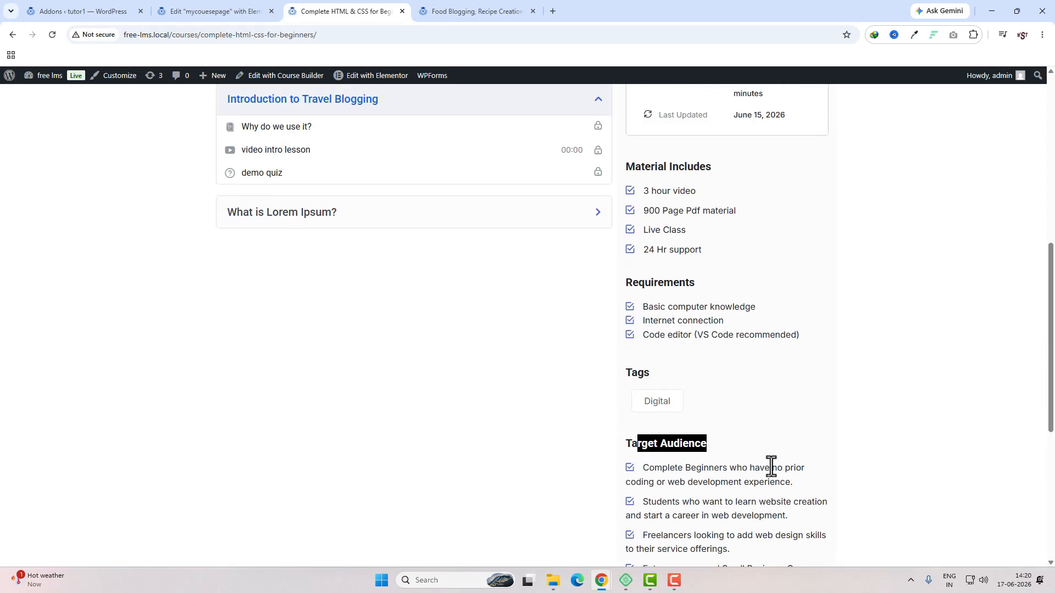
- Back in the template editor, copy the hero container's background colour #F5F5F5
click(225, 19)
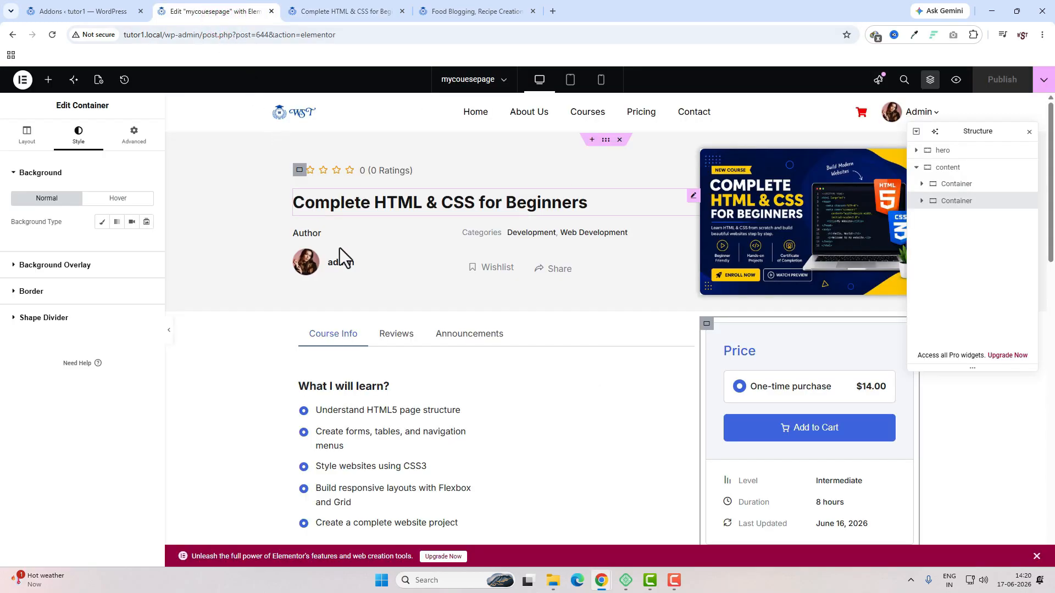
click(605, 139)
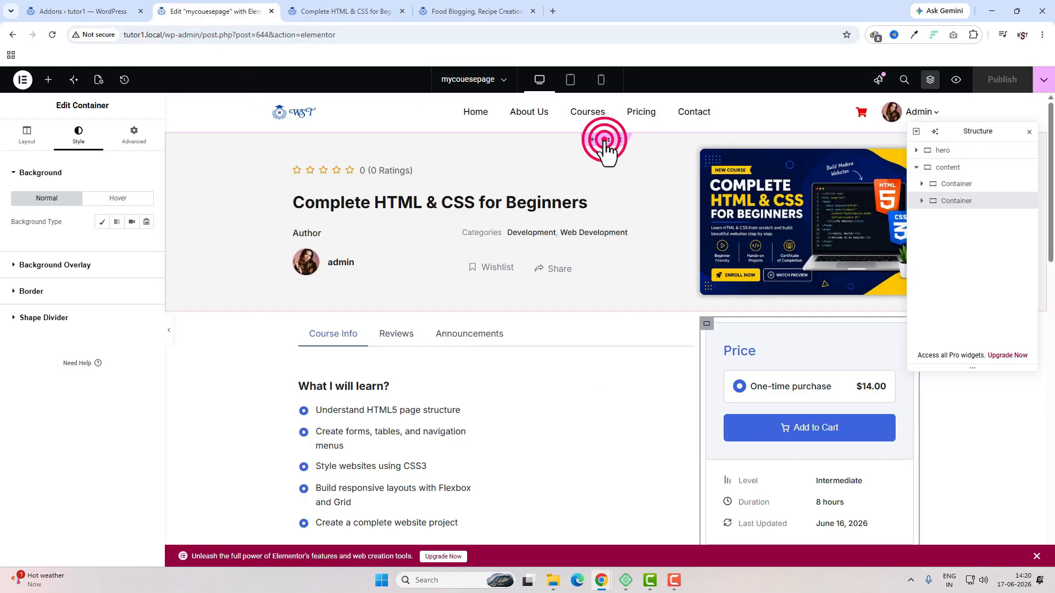
click(79, 135)
click(147, 245)
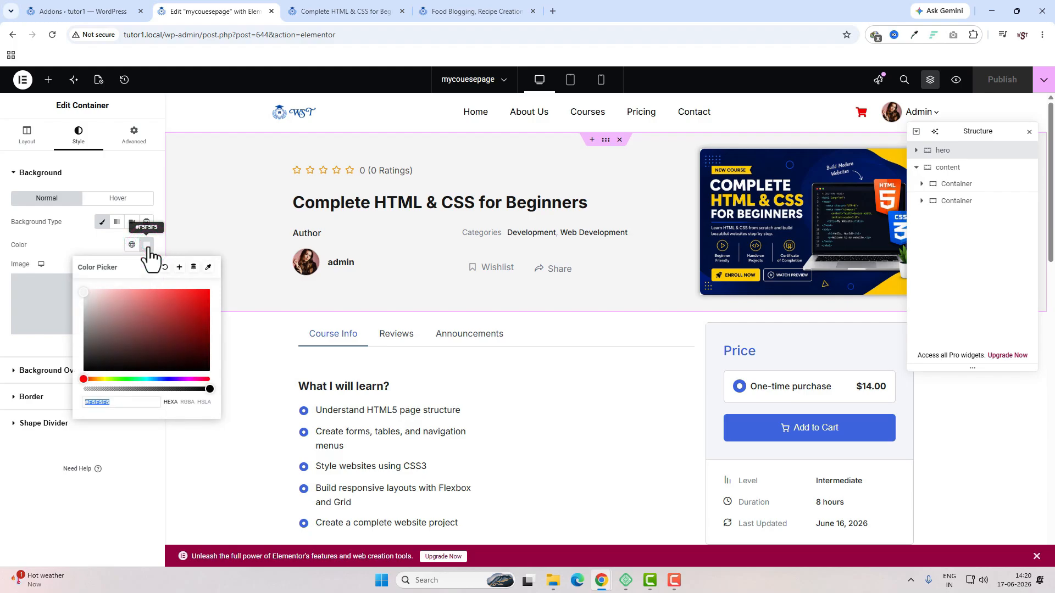
- Give the sidebar container a classic background in the copied colour #F5F5F5 and publish the template
click(706, 323)
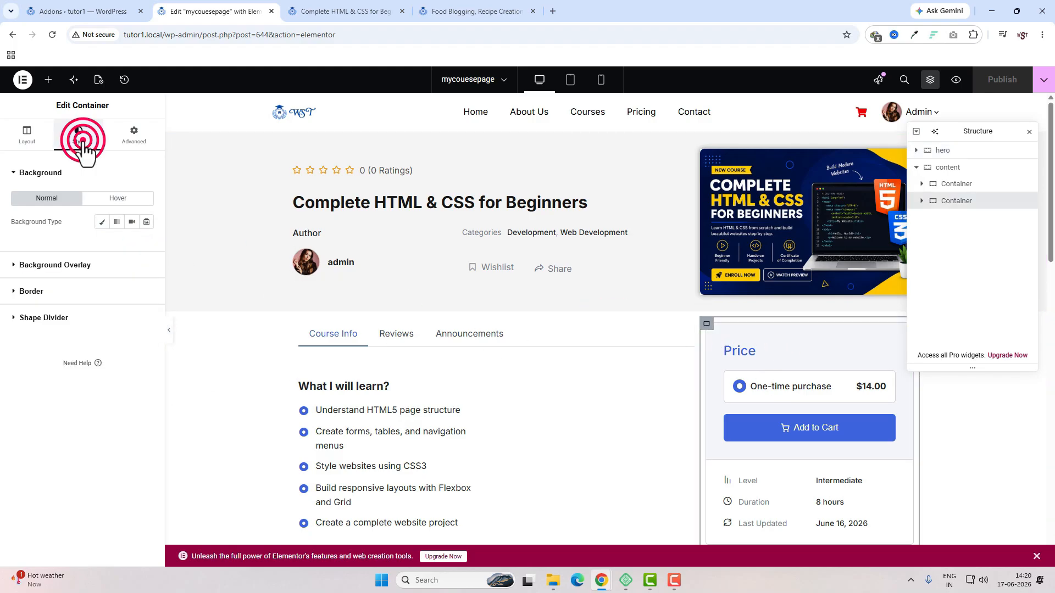
click(101, 222)
click(146, 243)
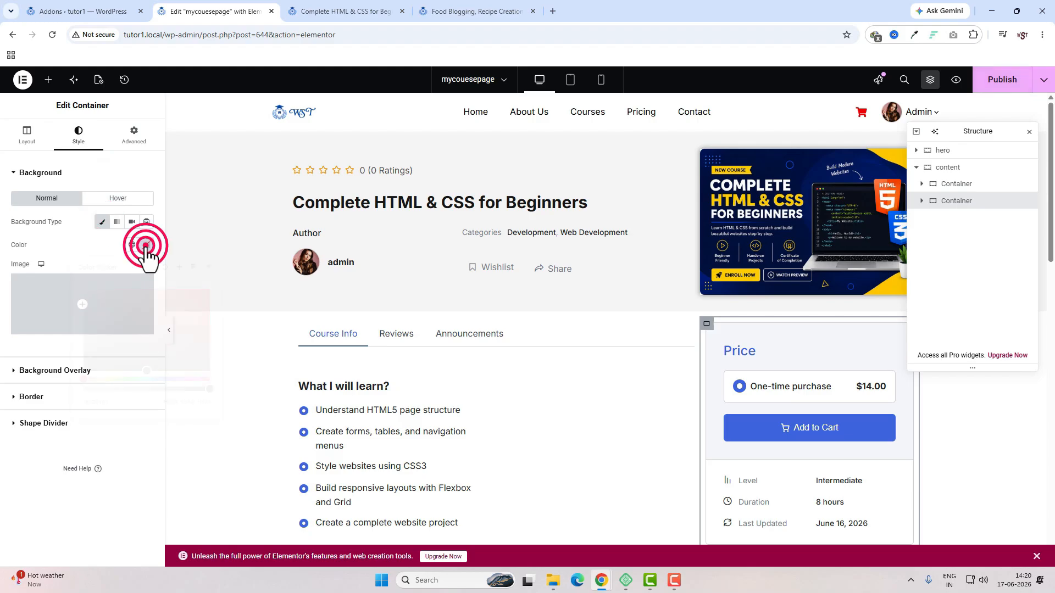
scroll(871, 499, down, 10)
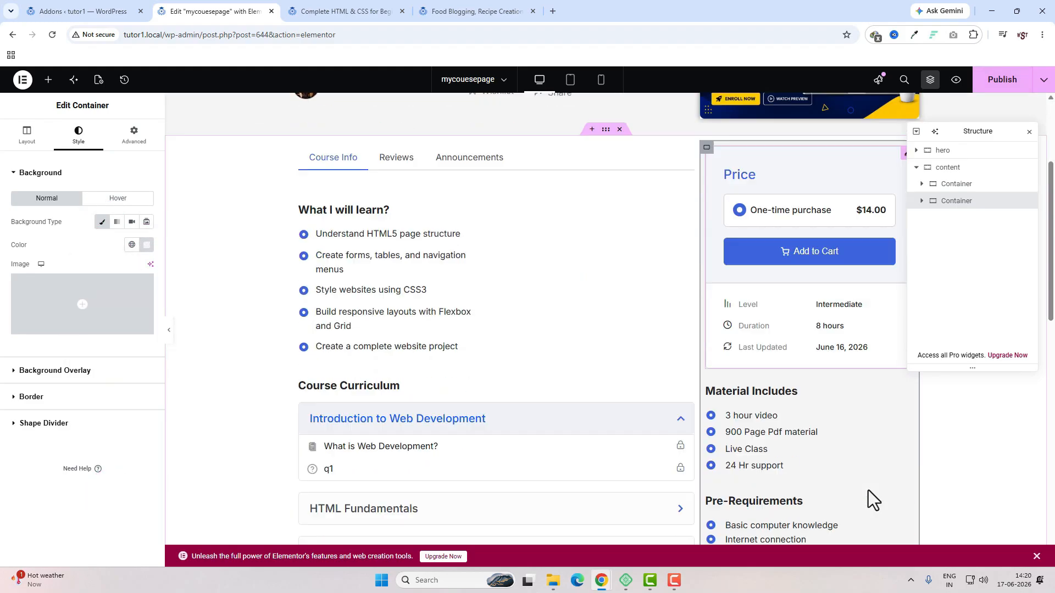
scroll(859, 497, up, 7)
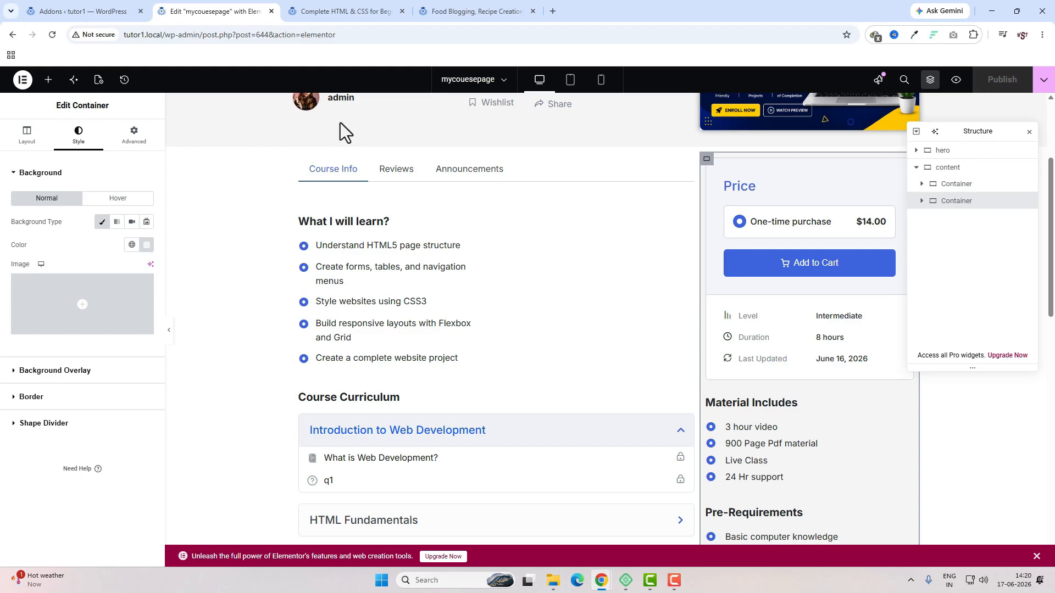
- Exit the Elementor editor to the template's WordPress edit screen
click(21, 79)
click(58, 219)
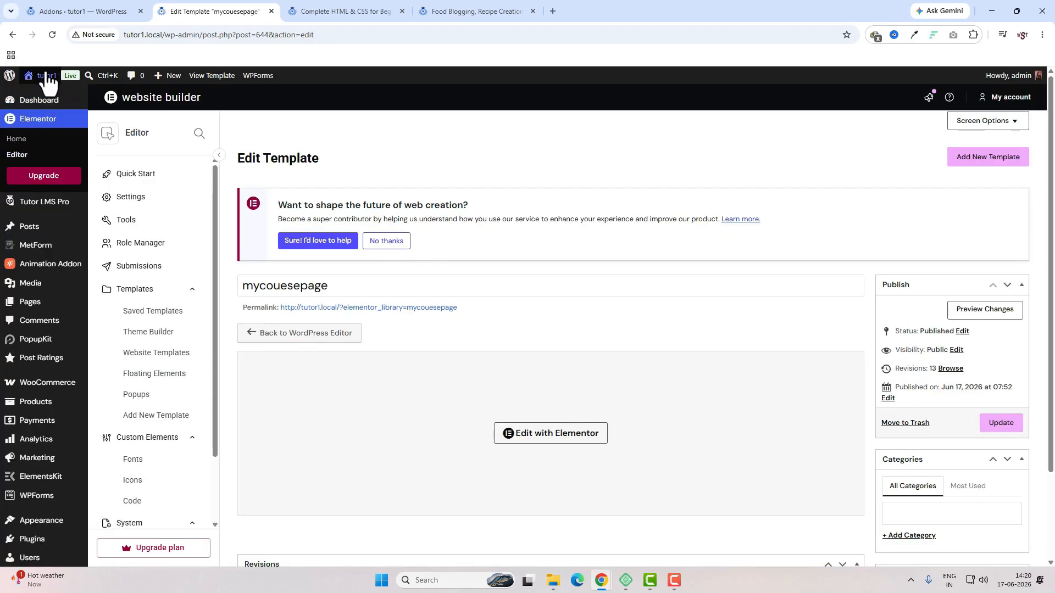
- Visit the live tutor1 site and open the Travel Planning & Vacation Management Masterclass course to examine its page layout
click(47, 97)
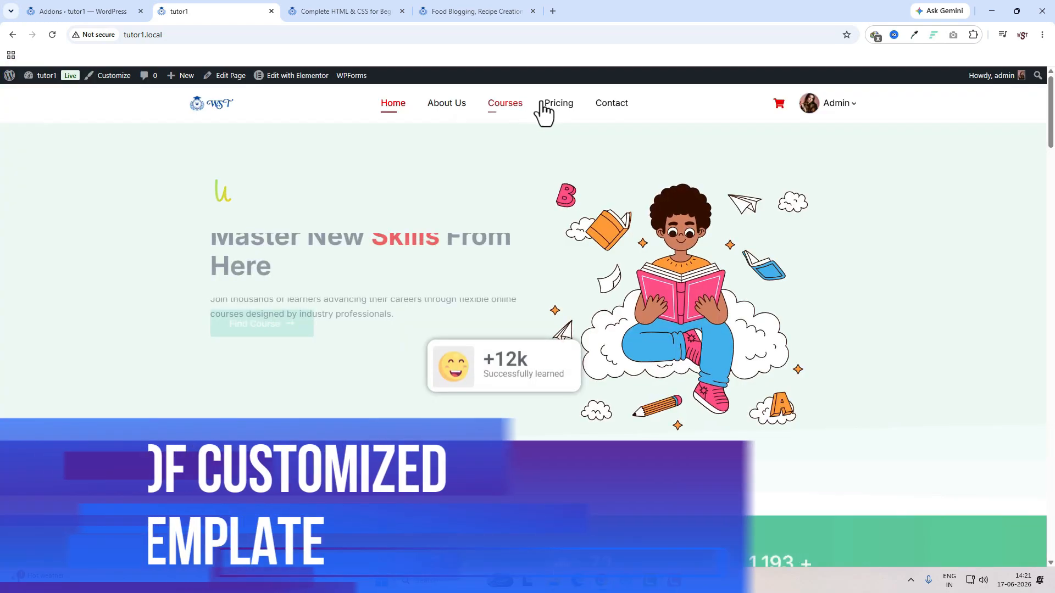
click(508, 107)
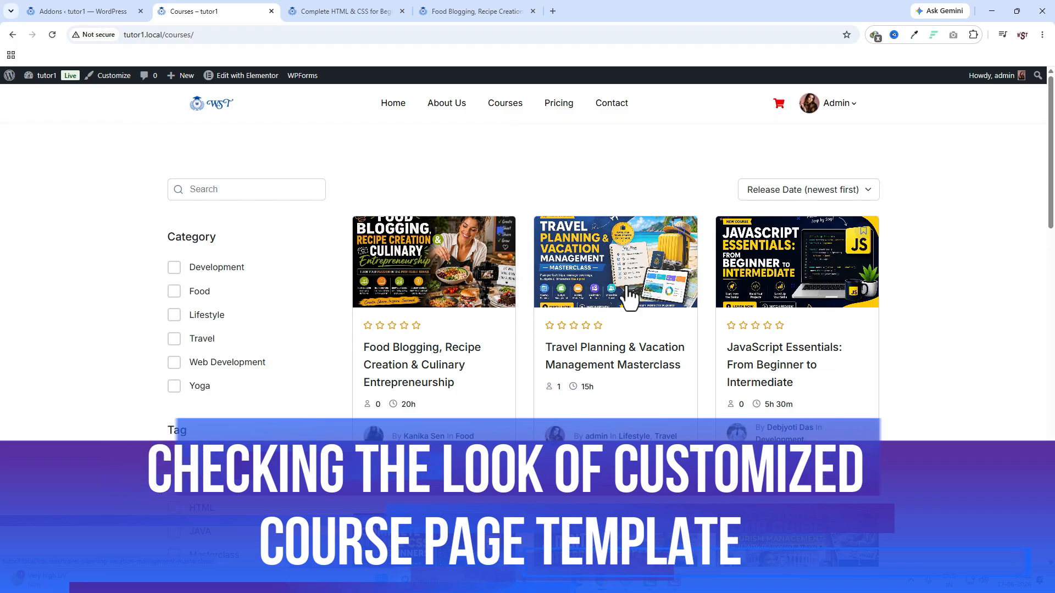
click(609, 296)
scroll(607, 357, down, 4)
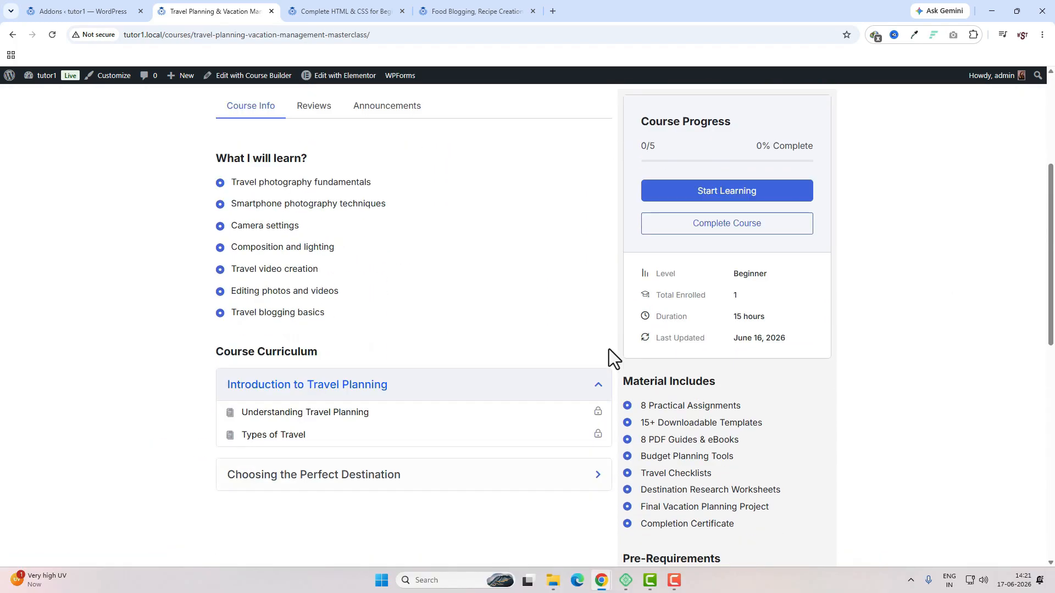
scroll(604, 393, up, 5)
scroll(607, 395, up, 1)
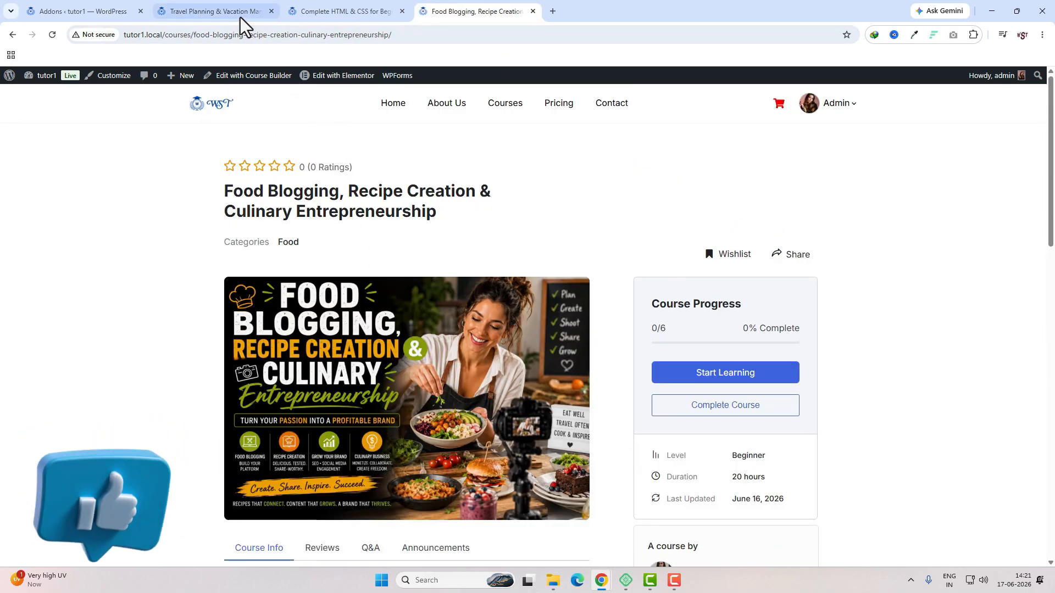
- Compare the customized Travel Planning course page with the default layout of the Food Blogging course page
click(242, 22)
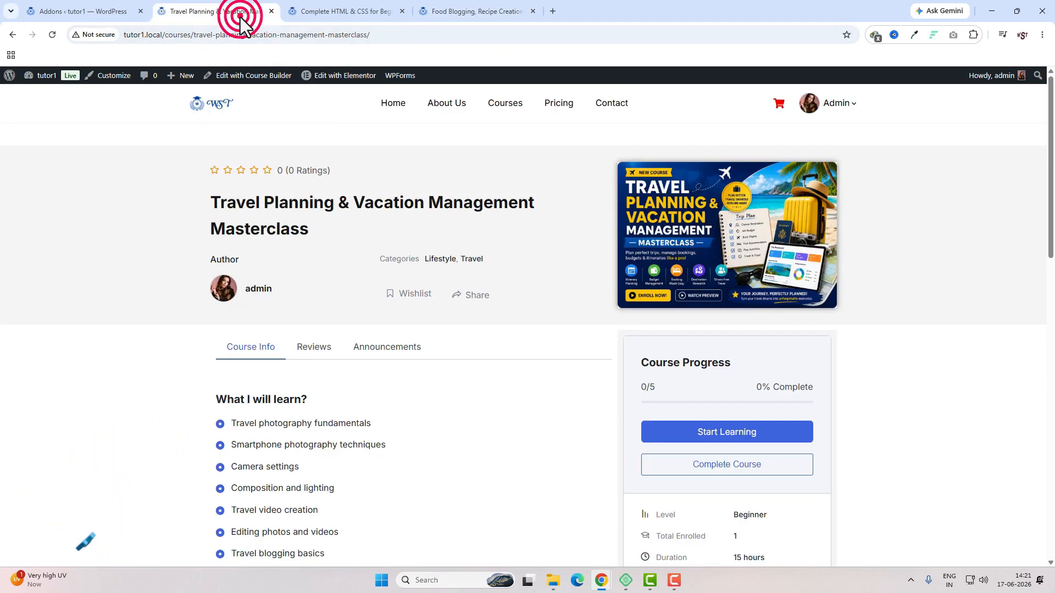
click(714, 480)
scroll(604, 450, down, 4)
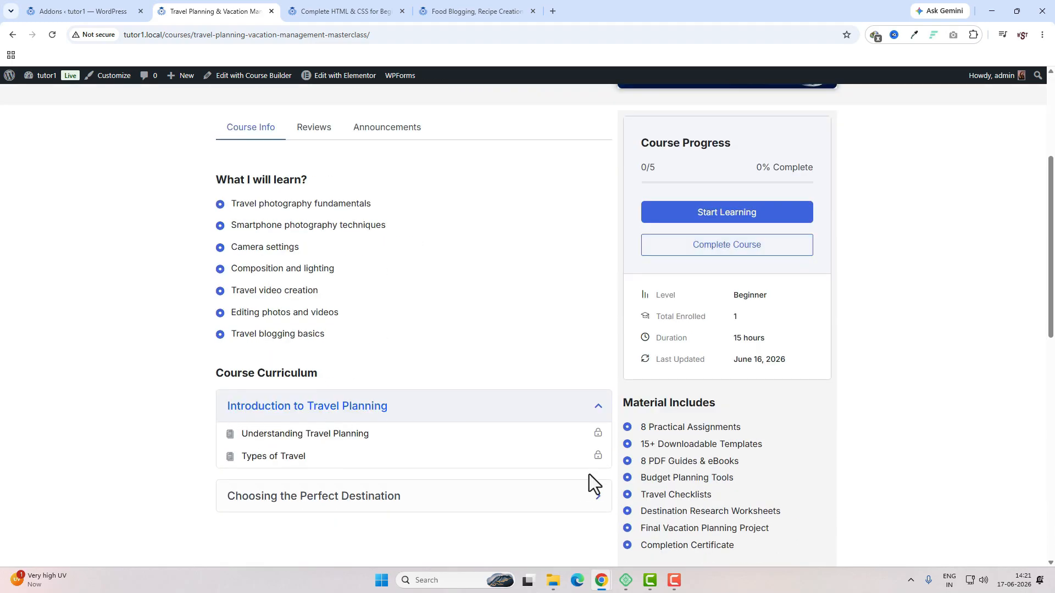
click(487, 11)
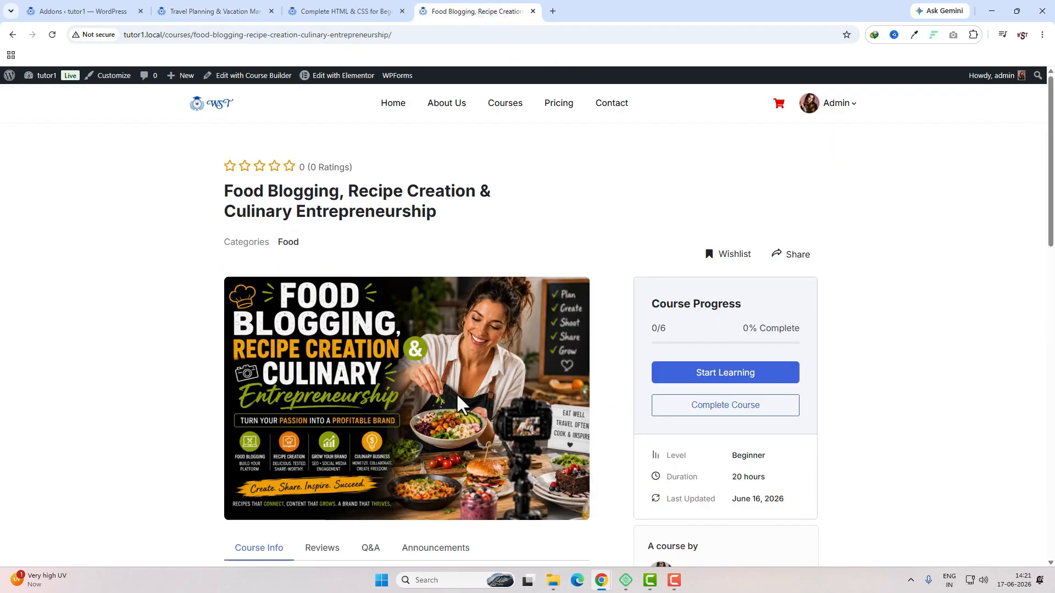
key(ctrl+2)
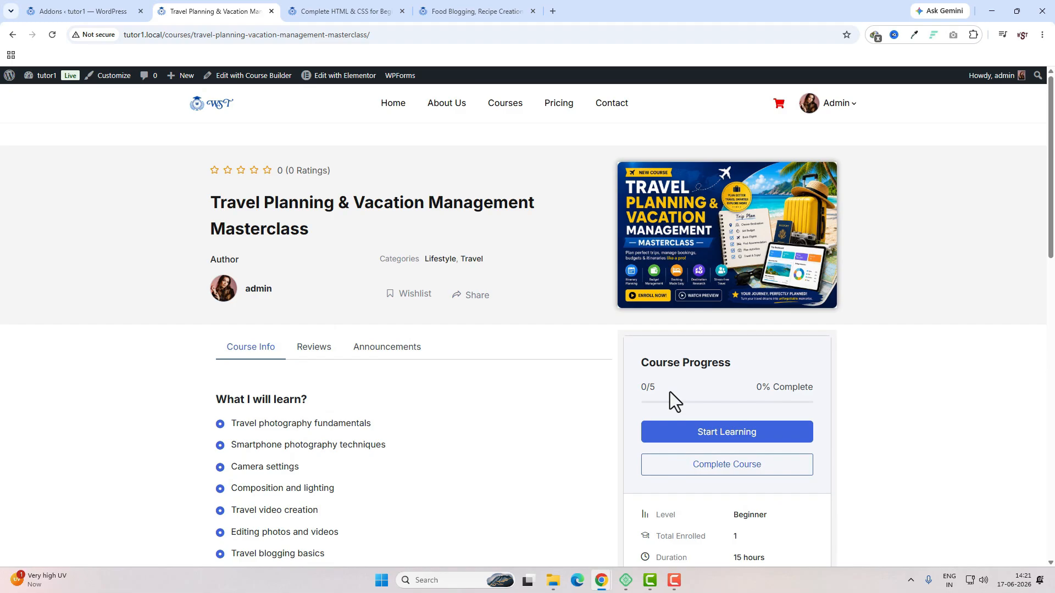